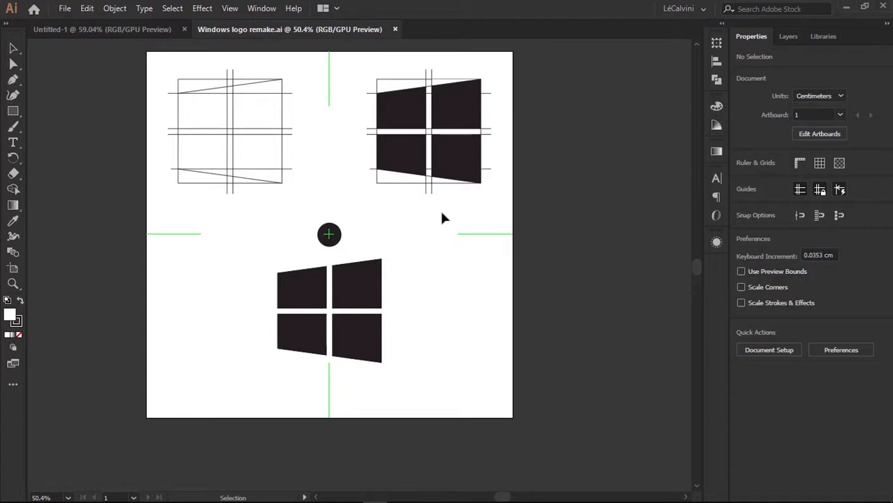
key(v)
drag(370, 254, 458, 224)
drag(405, 237, 318, 278)
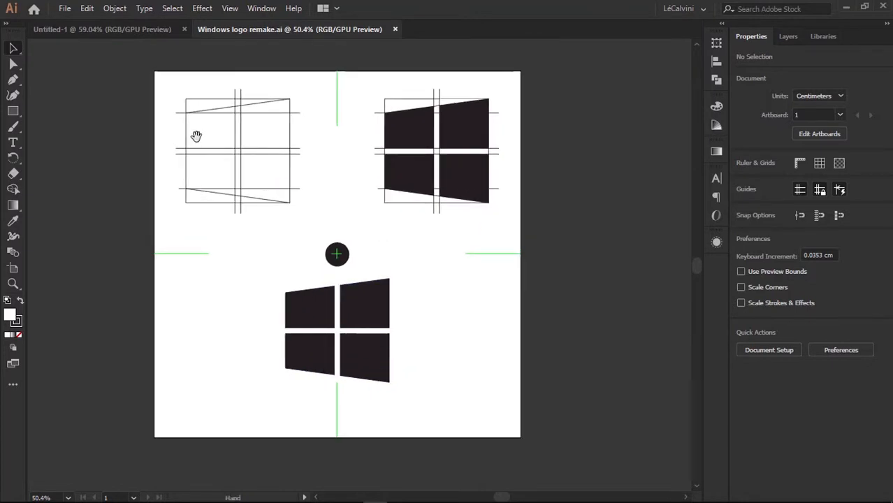
drag(196, 135, 245, 144)
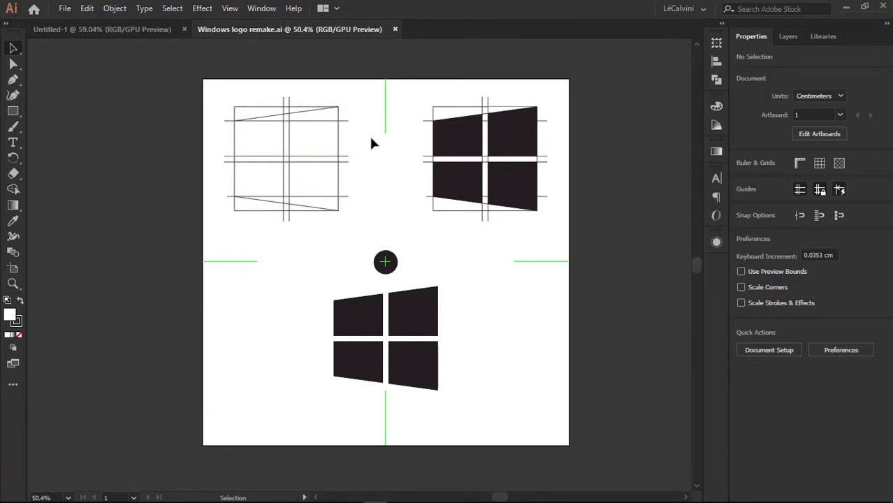
key(space)
drag(461, 176, 429, 155)
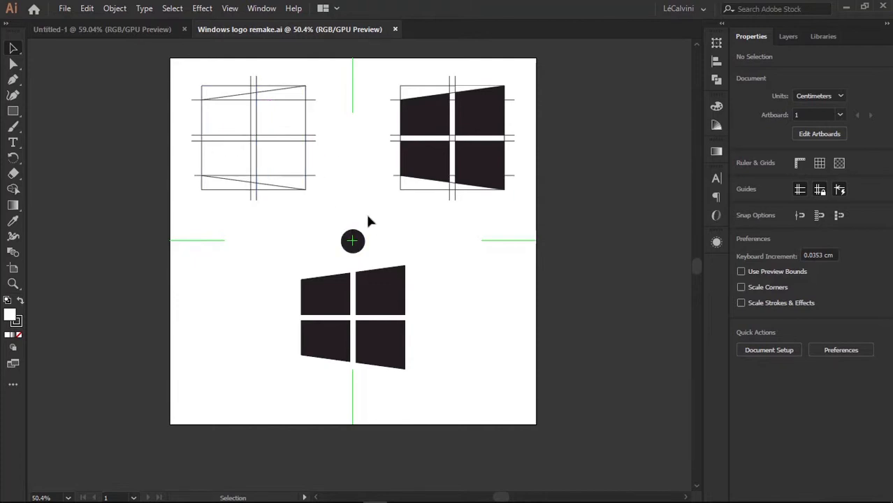
Step: Close the blank Untitled-1 document and create a new 800 × 800 px document with one artboard
click(138, 31)
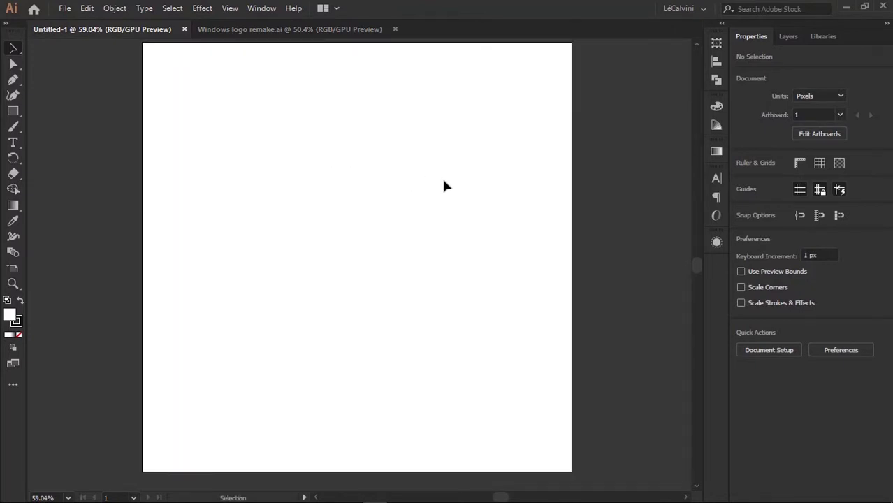
click(185, 29)
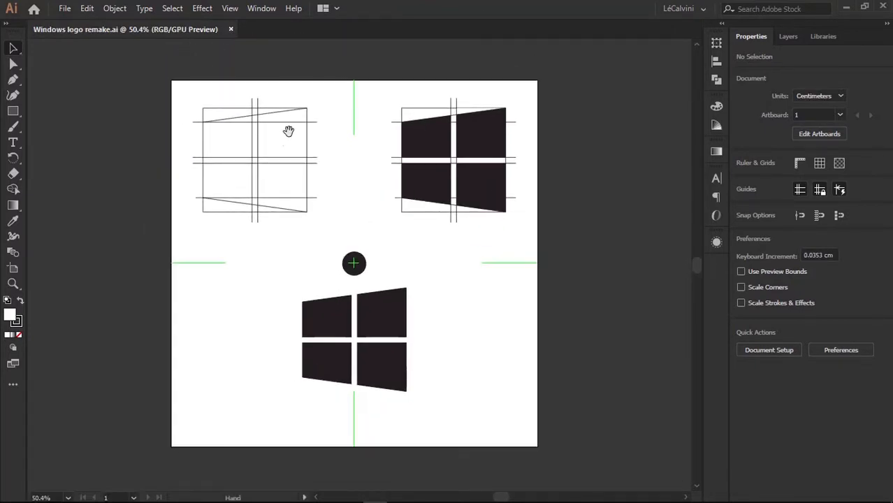
click(68, 10)
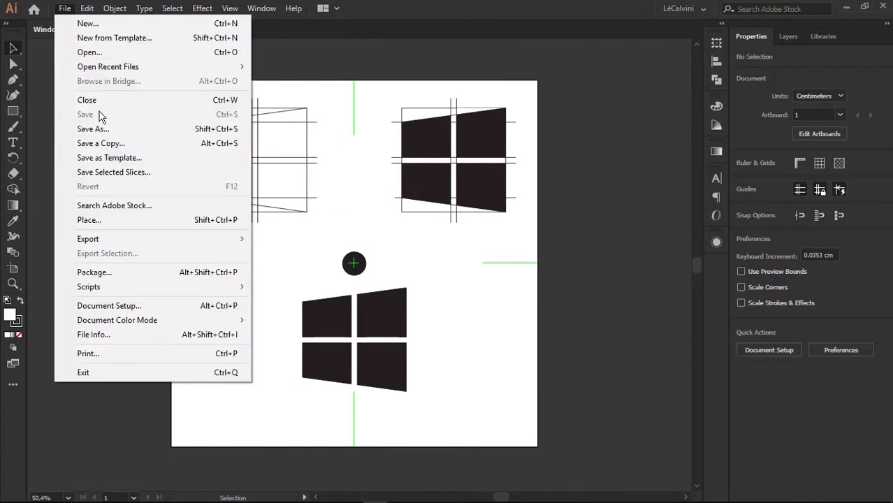
click(119, 25)
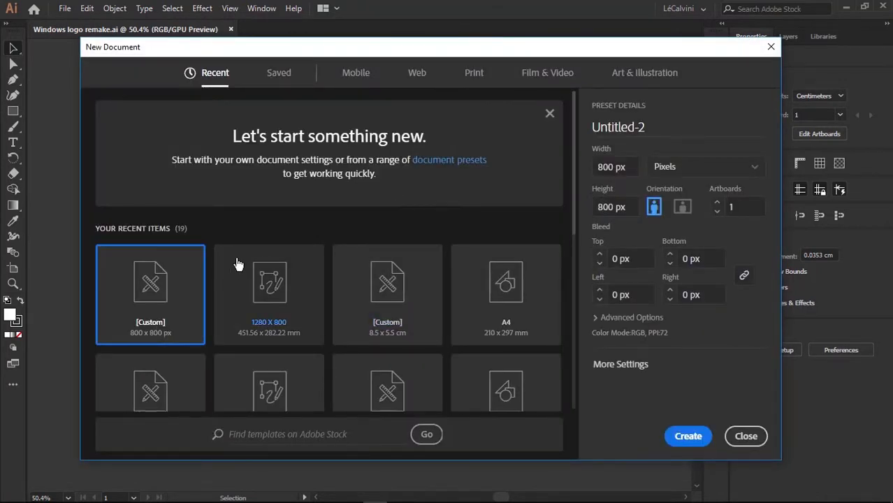
drag(366, 47, 352, 35)
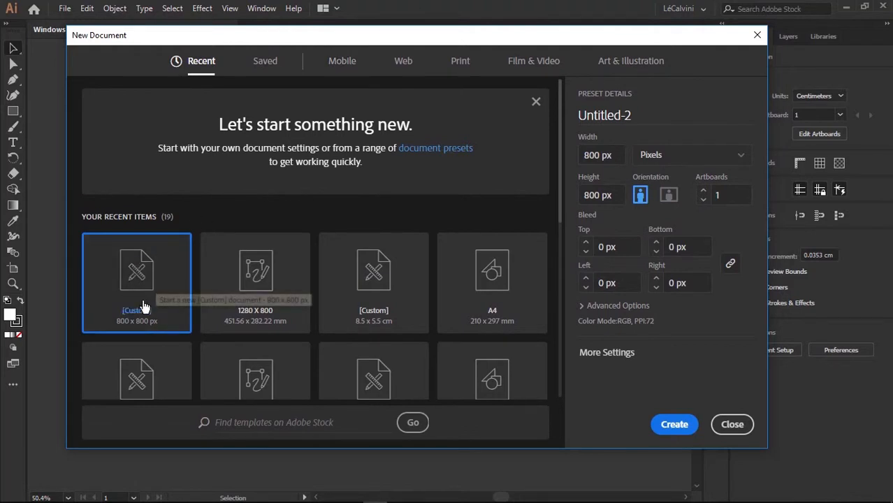
click(670, 424)
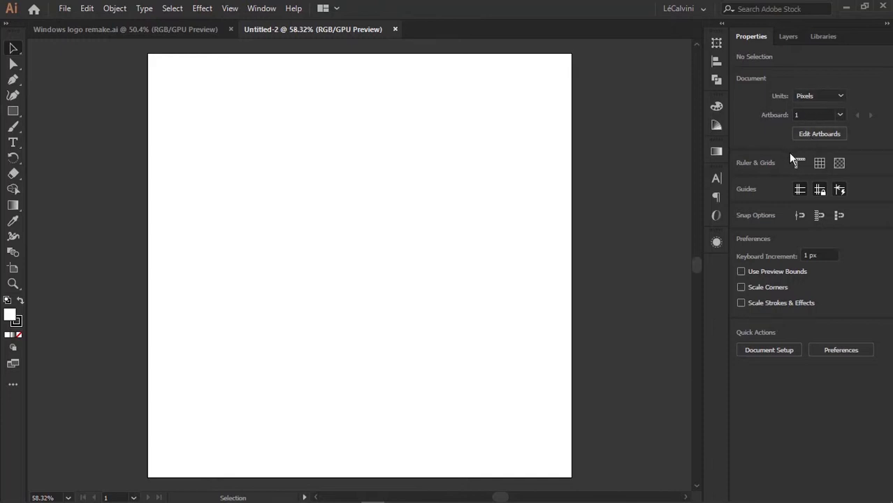
Step: Rename Artboard 1 of the new document to Logo_1 and leave artboard editing
click(13, 269)
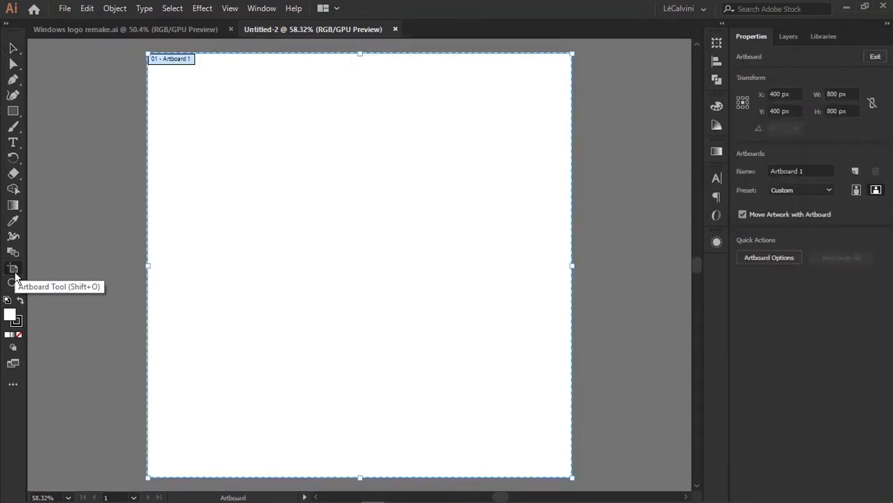
click(808, 171)
text(Logo)
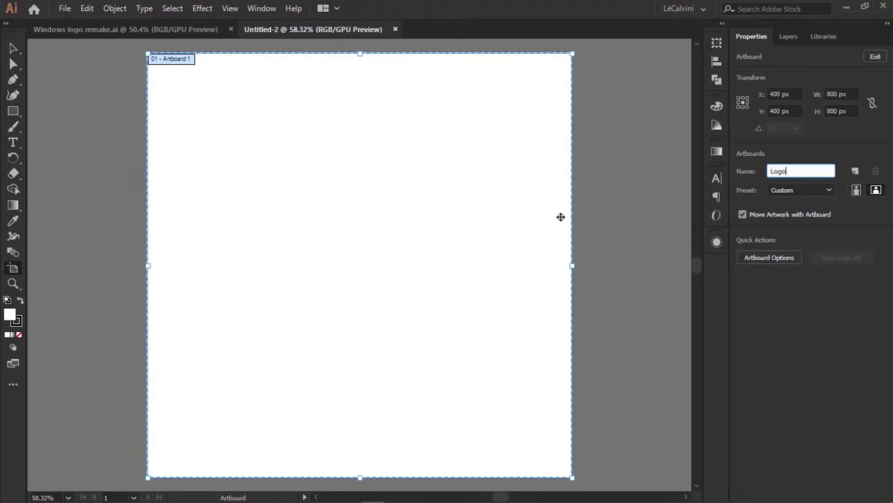
text(_1)
click(12, 48)
key(space)
drag(344, 240, 362, 239)
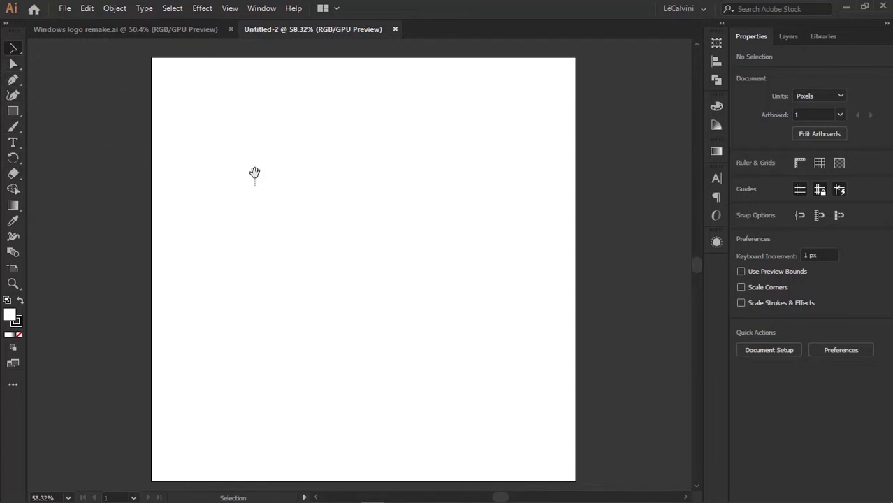
mouse_move(254, 173)
mouse_down()
mouse_move(265, 175)
mouse_move(262, 194)
mouse_move(271, 174)
mouse_up()
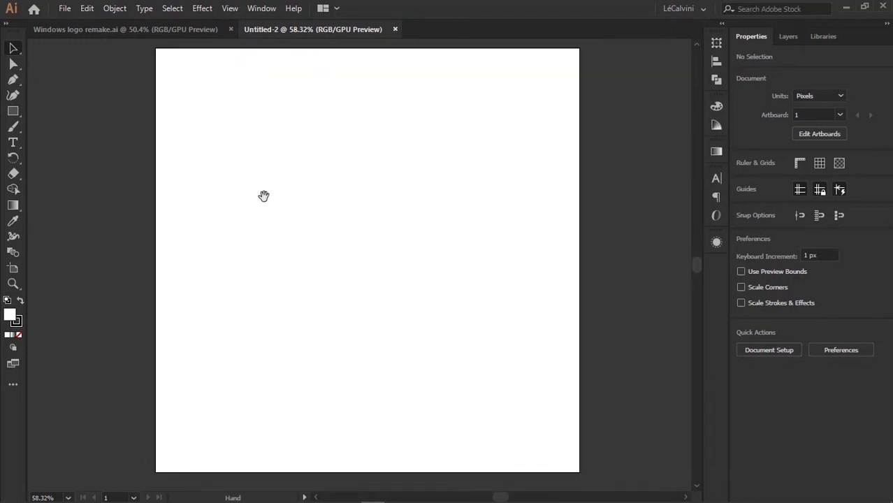
mouse_move(265, 198)
mouse_down()
mouse_move(279, 206)
mouse_move(271, 193)
mouse_up()
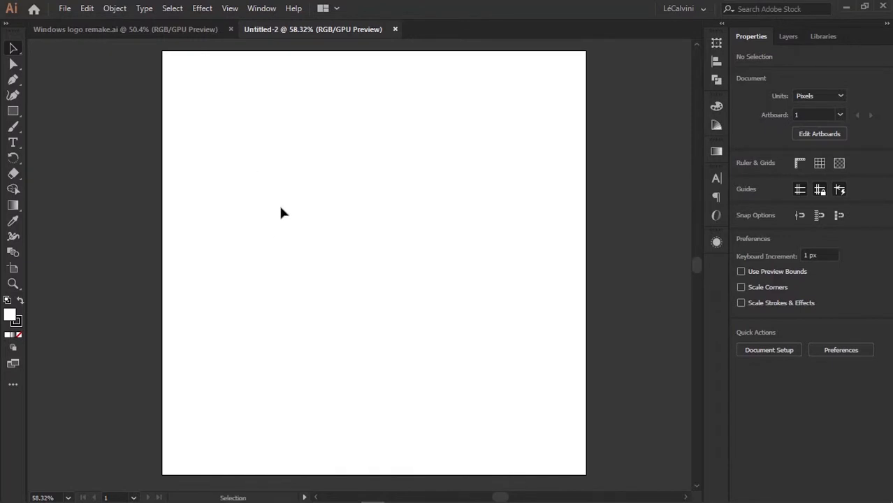
click(14, 143)
mouse_move(182, 84)
mouse_down()
mouse_move(243, 145)
mouse_move(172, 73)
mouse_up()
key(Escape)
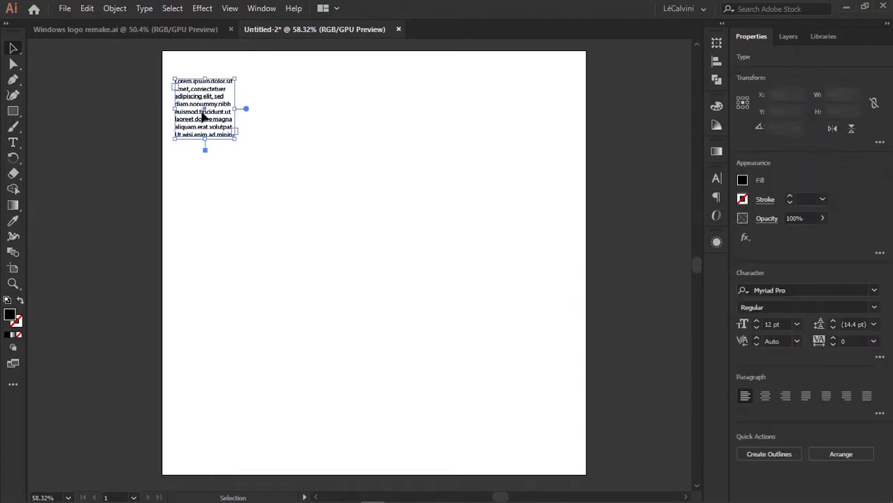
key(Delete)
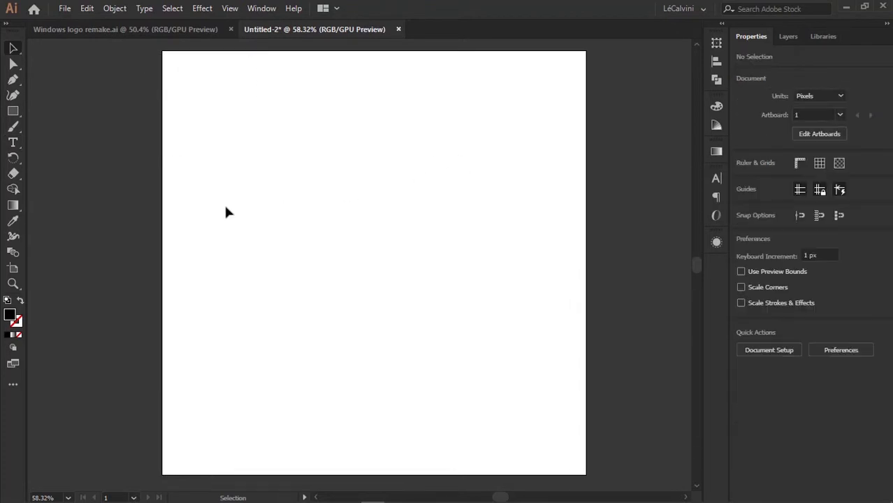
Step: Add an area text frame of about 122 × 90 px near the artboard's upper-left corner, containing the text "1 one"
click(14, 143)
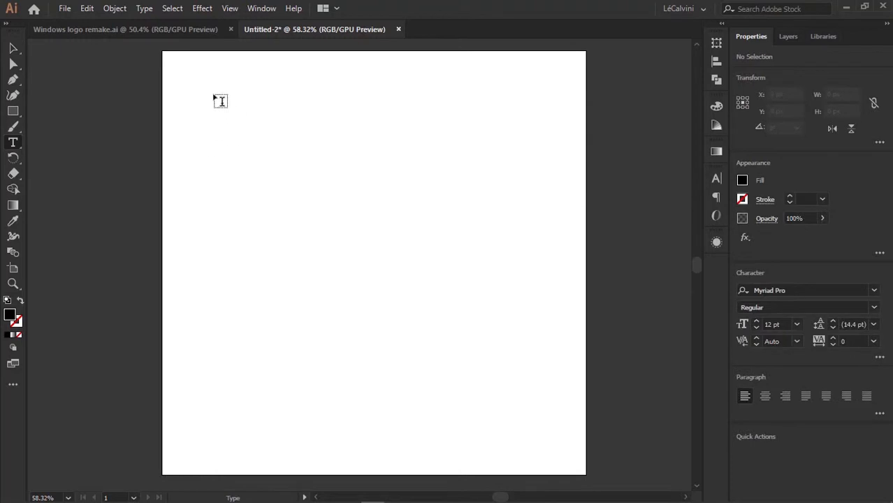
drag(203, 96, 265, 137)
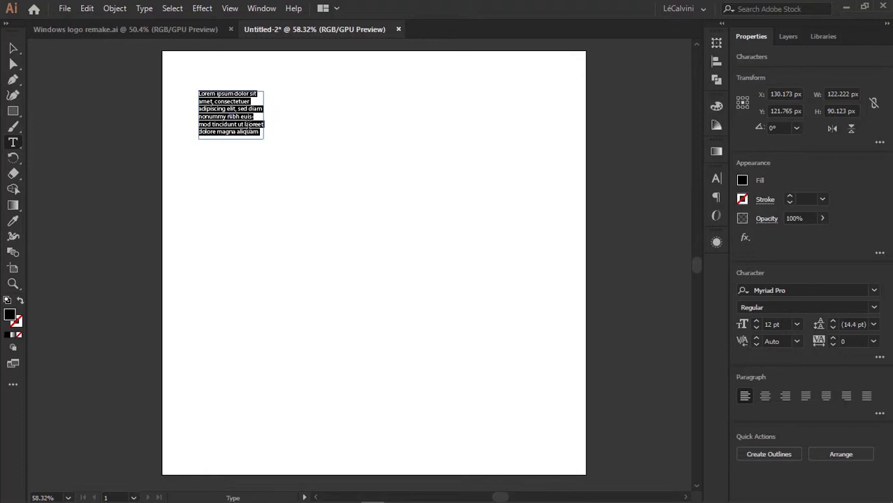
key(BackSpace)
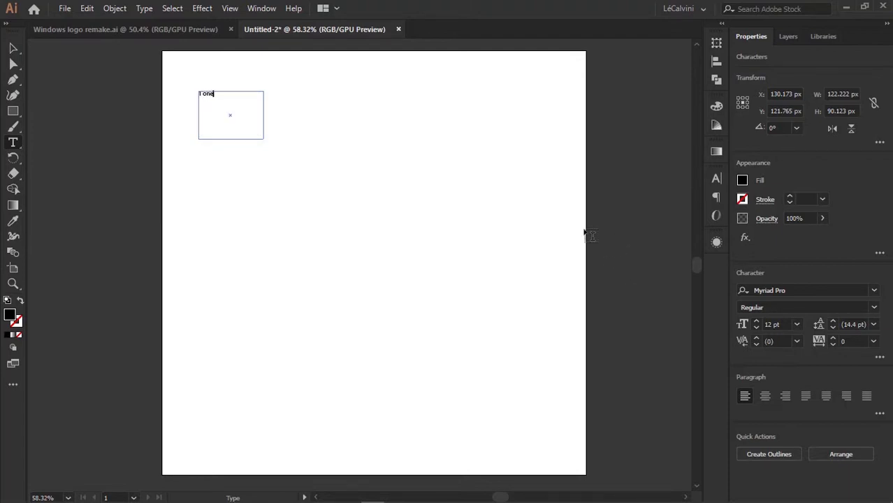
Step: Set the font of the "1 one" text to Open Sans Semibold at 45 pt
key(ctrl+a)
click(788, 289)
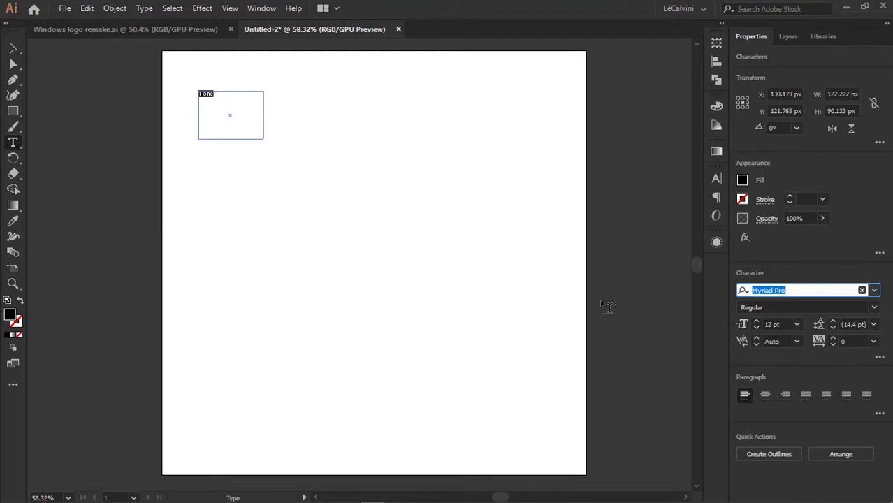
text(open)
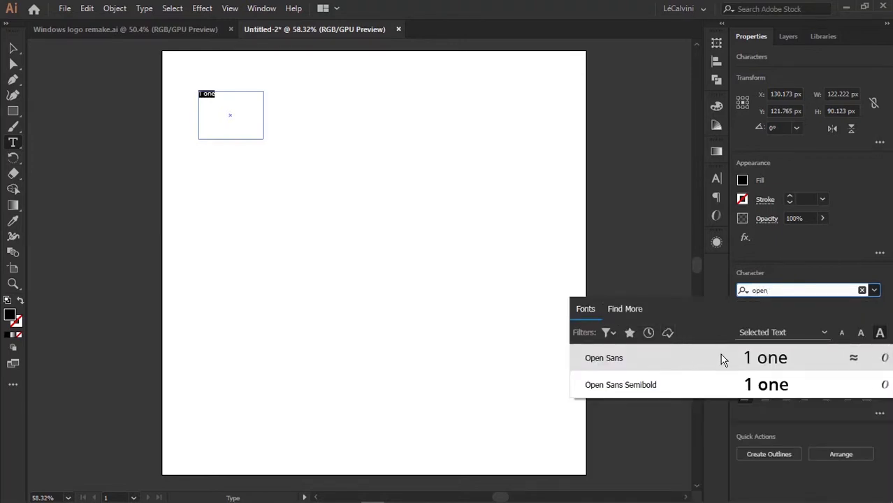
click(706, 385)
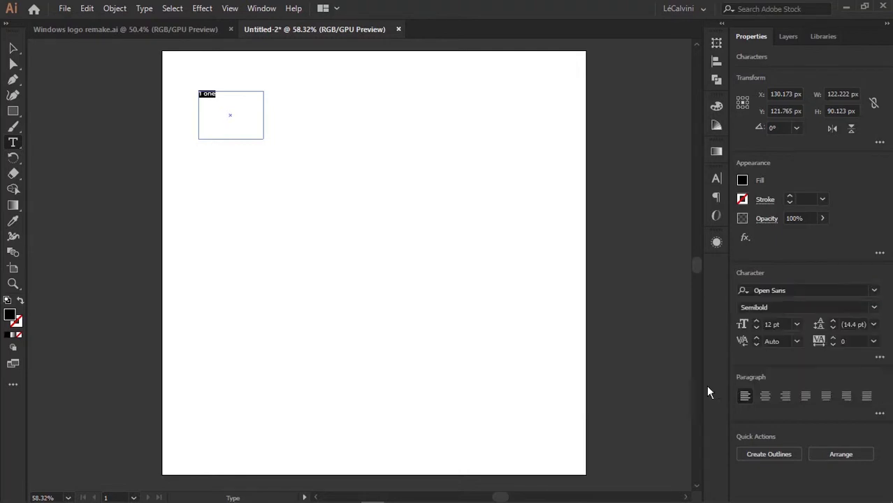
click(874, 309)
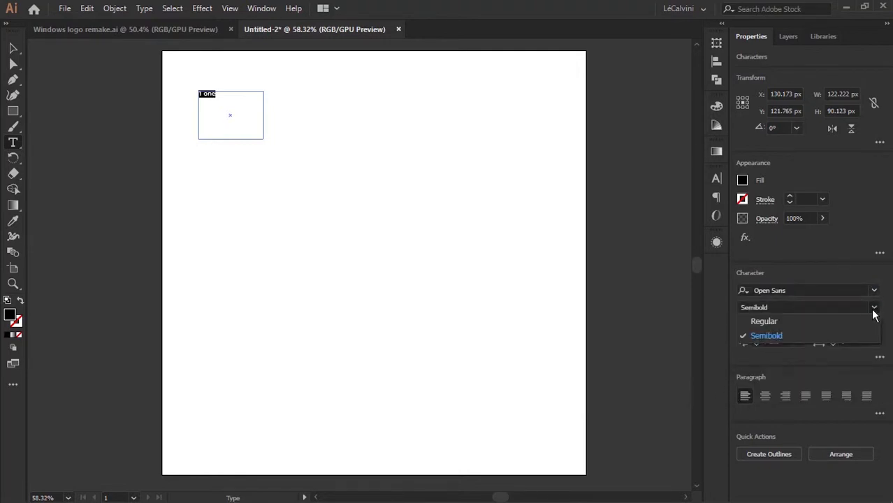
click(886, 305)
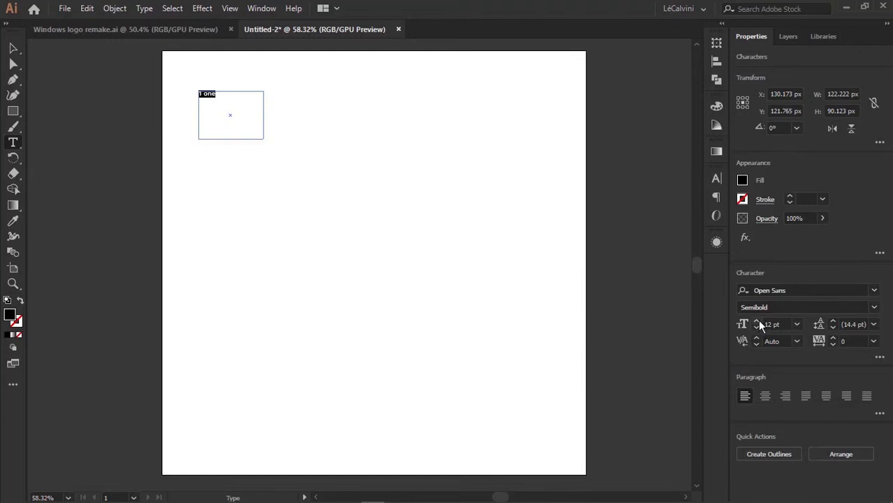
drag(756, 322, 756, 323)
key(Escape)
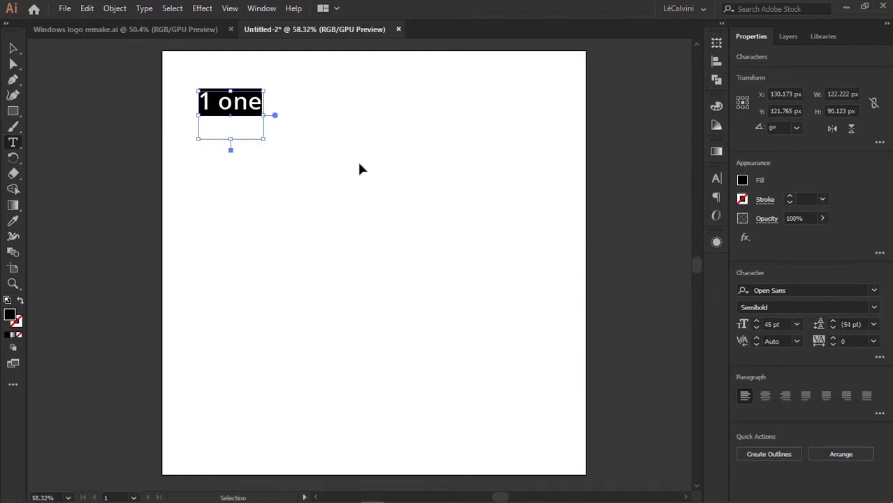
click(357, 160)
Step: Resize the "1 one" text frame to about 206 × 58 px and set its font size to 67 pt
click(239, 112)
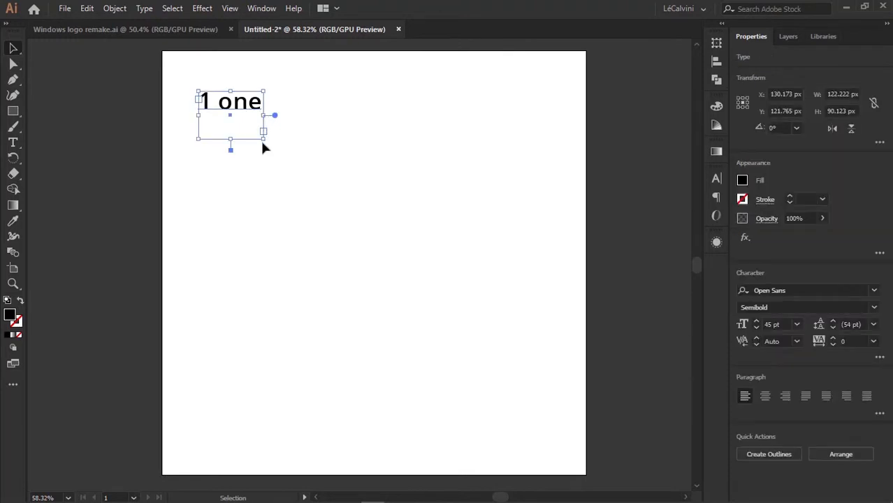
drag(261, 139, 308, 124)
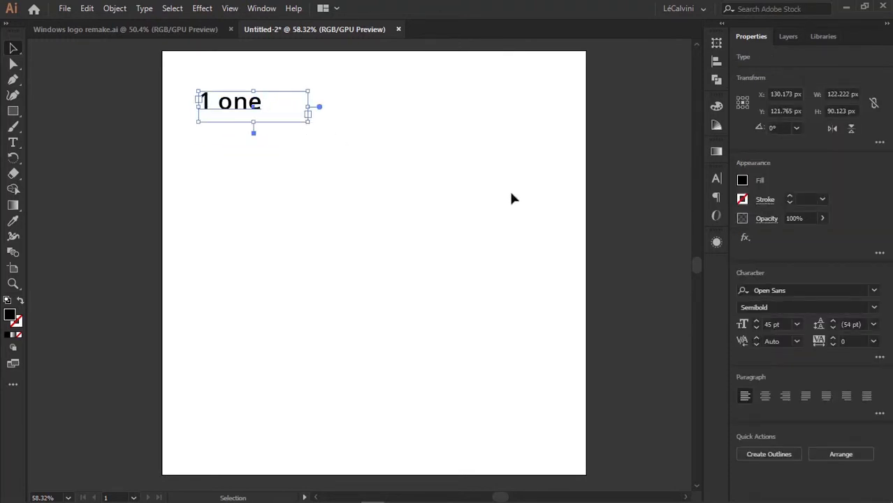
click(757, 321)
click(756, 322)
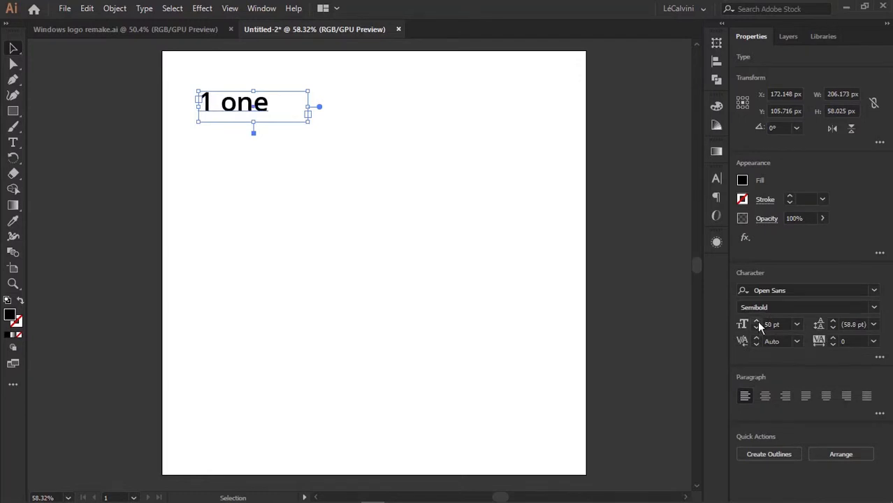
click(756, 321)
click(757, 322)
scroll(761, 324, up, 9)
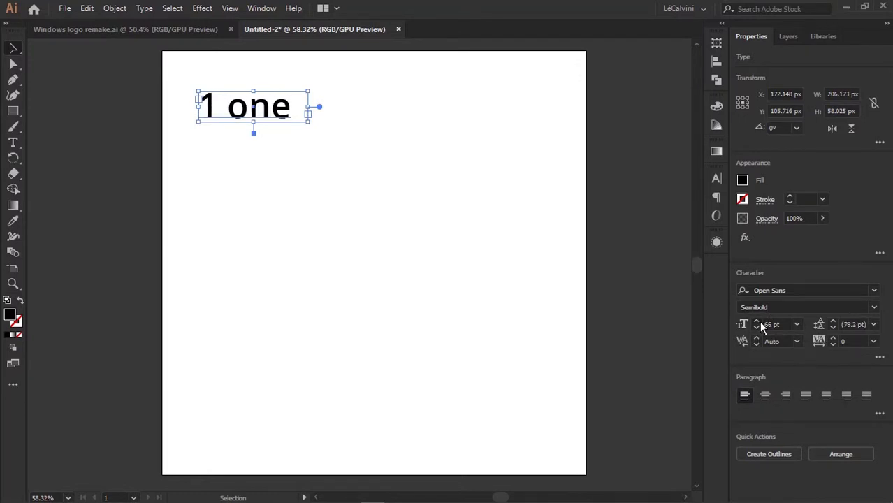
click(479, 213)
Step: Change the case of the "1 one" text to Title Case
drag(356, 194, 401, 227)
click(292, 153)
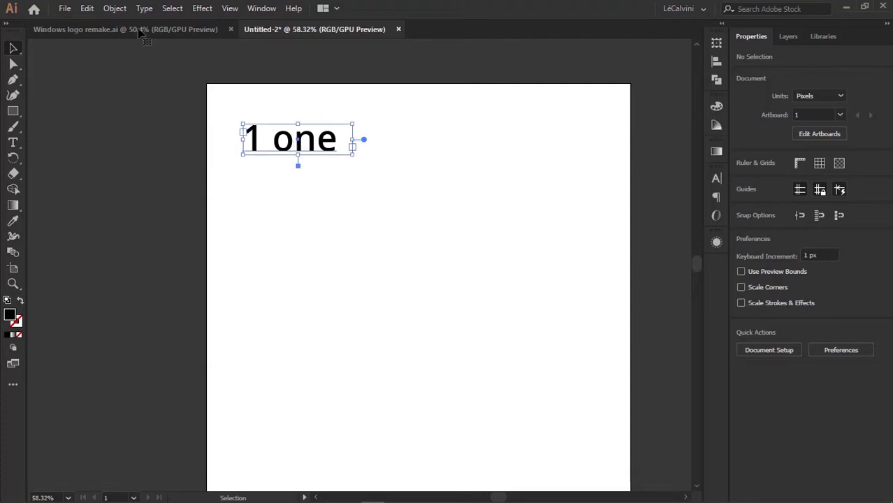
click(142, 12)
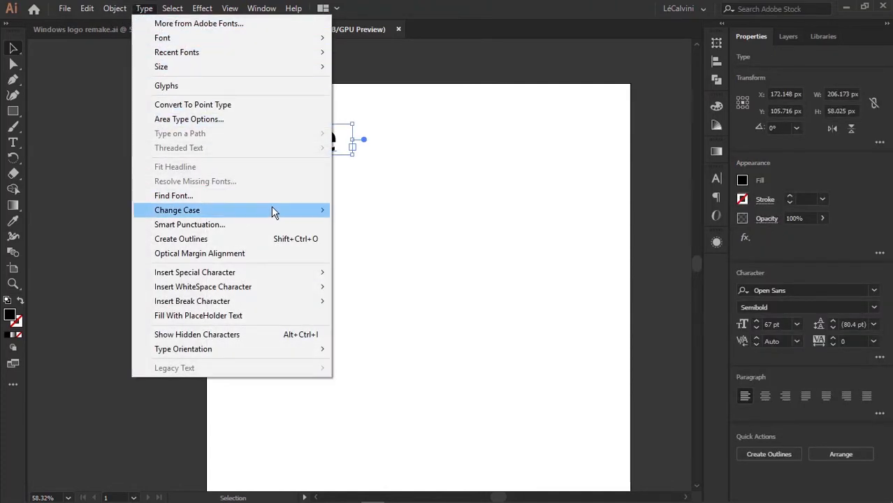
mouse_move(302, 211)
click(366, 241)
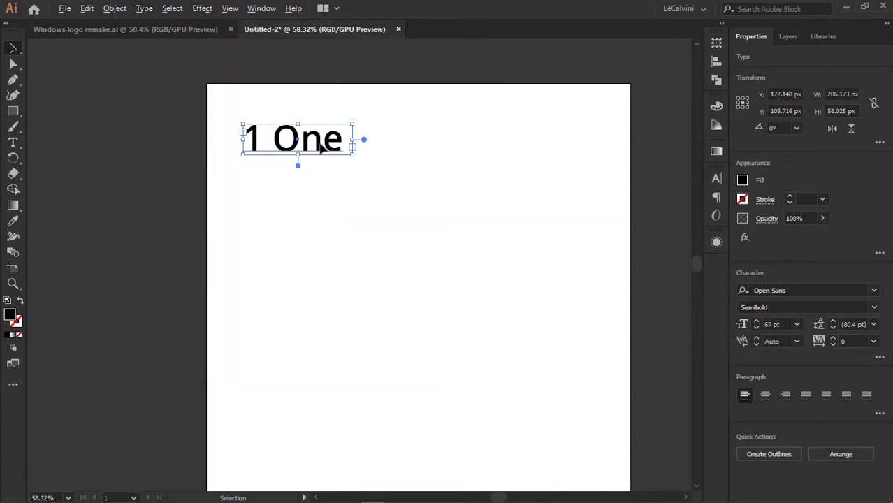
Step: Duplicate the "1 One" text directly below the original and change the copy's case to UPPERCASE
drag(320, 143, 323, 216)
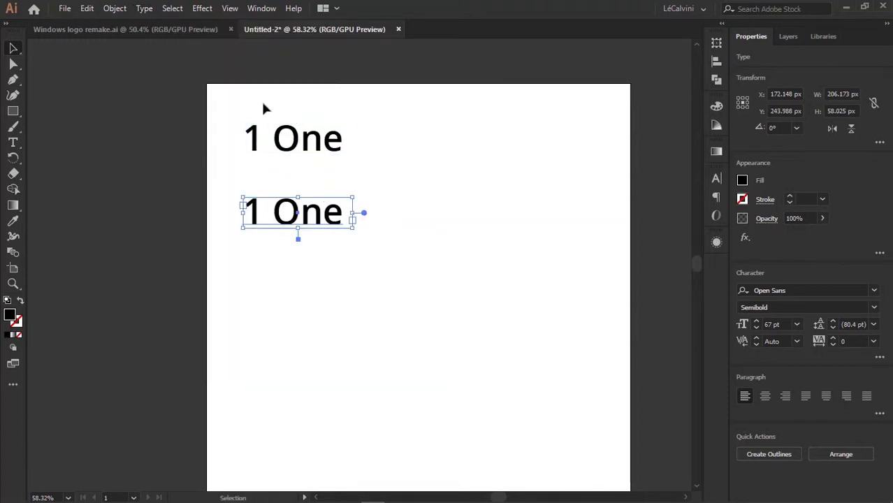
click(144, 9)
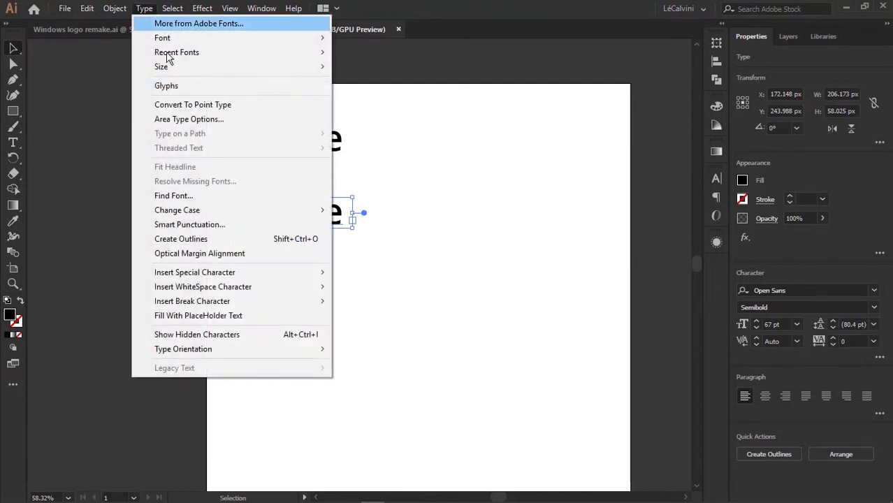
mouse_move(266, 210)
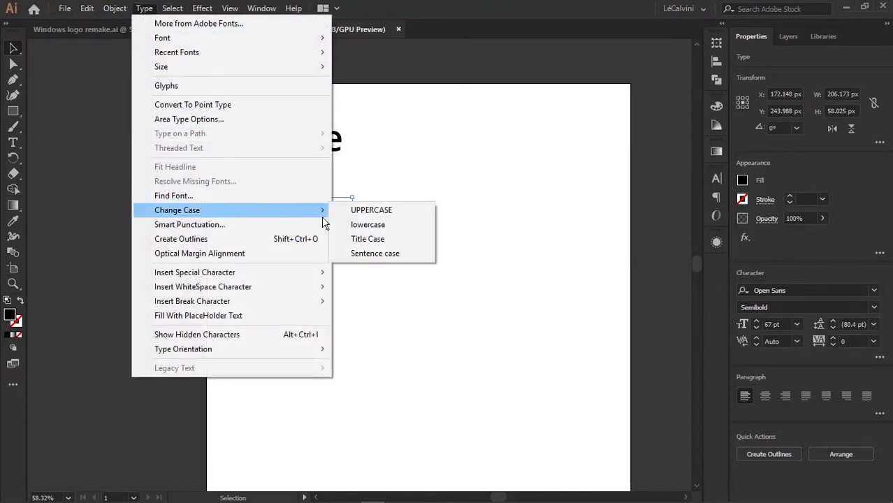
click(370, 210)
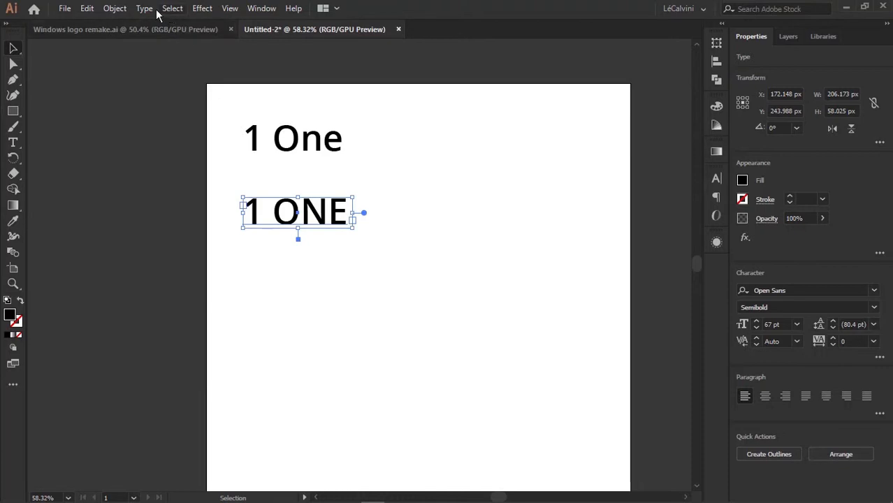
Step: Duplicate the uppercase "1 ONE" text 400 px to its right and change the new copy's case to lowercase
drag(317, 204, 459, 174)
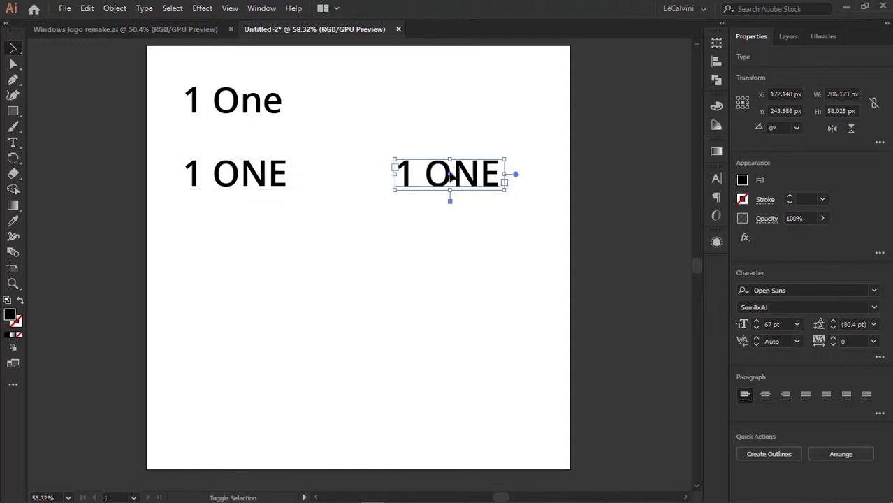
drag(408, 162, 383, 187)
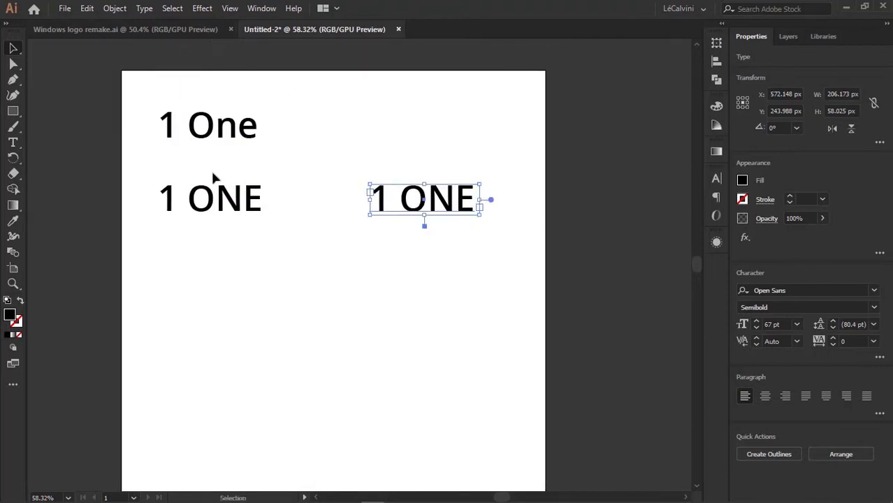
click(236, 202)
click(230, 136)
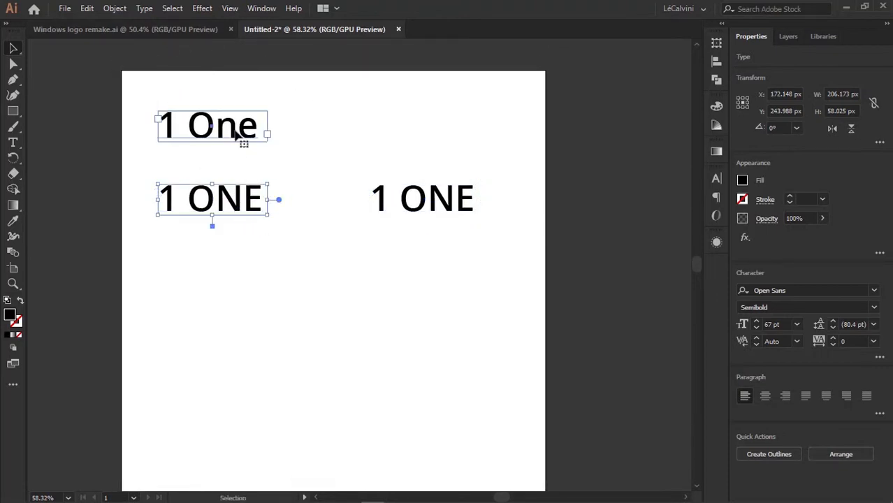
click(425, 199)
click(144, 9)
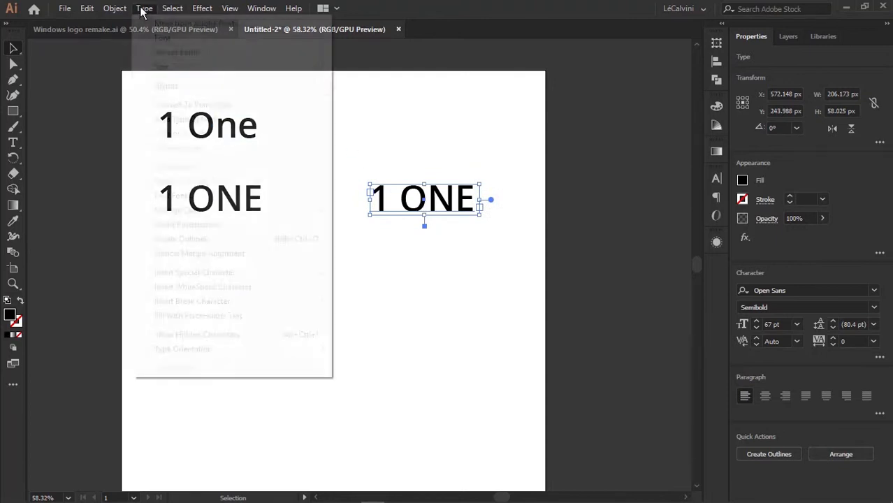
mouse_move(301, 215)
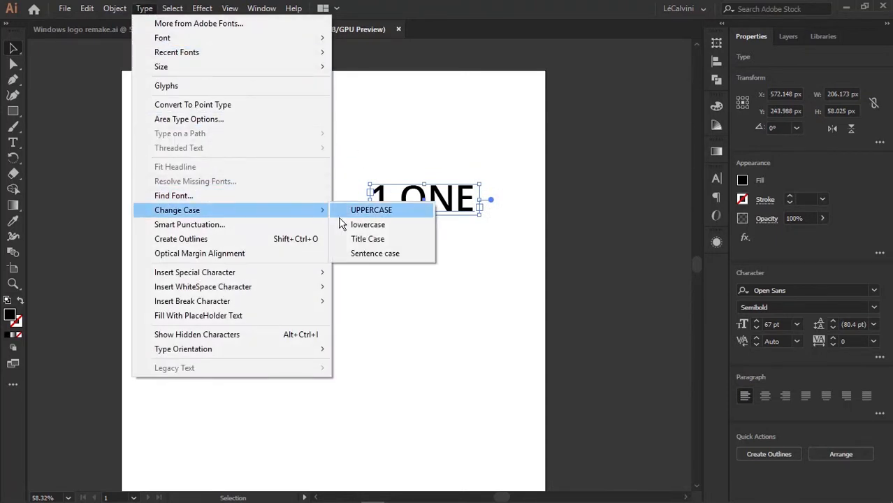
click(357, 224)
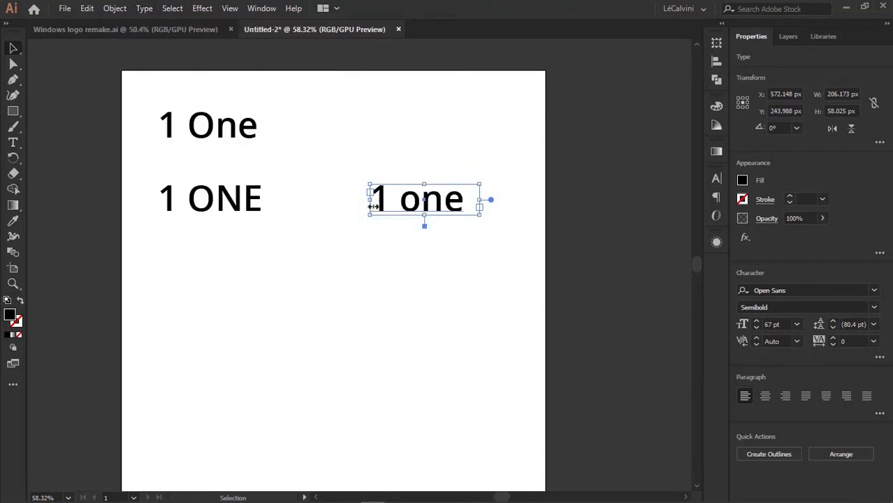
Step: Duplicate the title-case "1 One" text to the empty area below the existing labels on the artboard
click(312, 255)
drag(209, 112, 227, 146)
drag(371, 259, 399, 239)
drag(340, 255, 373, 250)
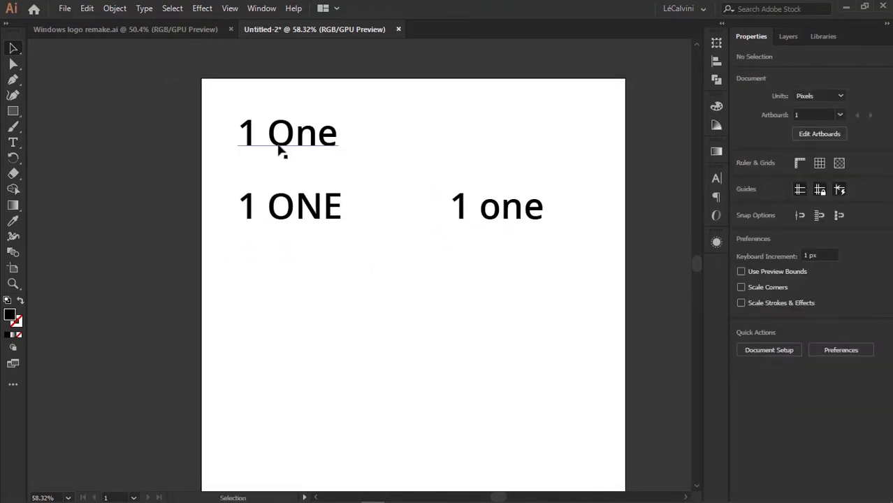
click(285, 138)
drag(372, 194, 437, 197)
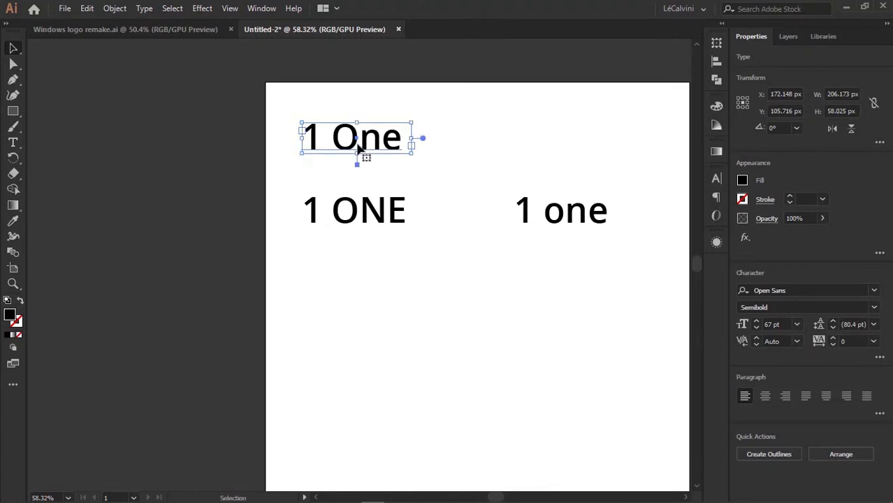
drag(376, 166, 326, 234)
Step: Move the three original case-sample texts off the artboard to its upper left, leaving only the new "1 One" copy
key(z)
drag(326, 233, 321, 269)
key(v)
drag(484, 244, 112, 87)
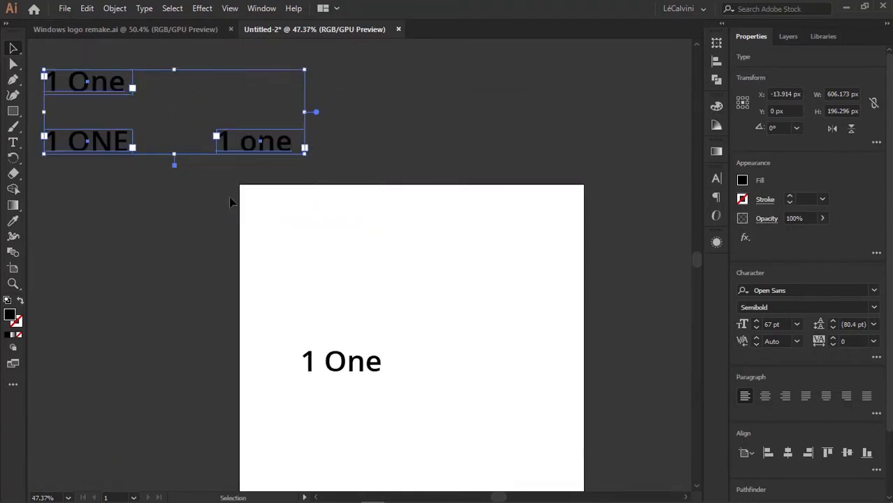
drag(229, 197, 229, 124)
click(326, 247)
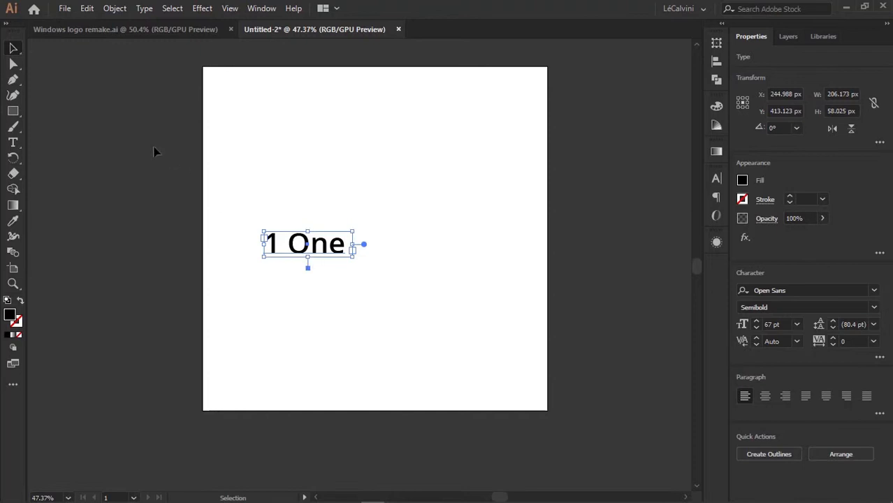
Step: Try to scale the live "1 One" text on the artboard by its frame
click(218, 148)
drag(284, 189, 255, 183)
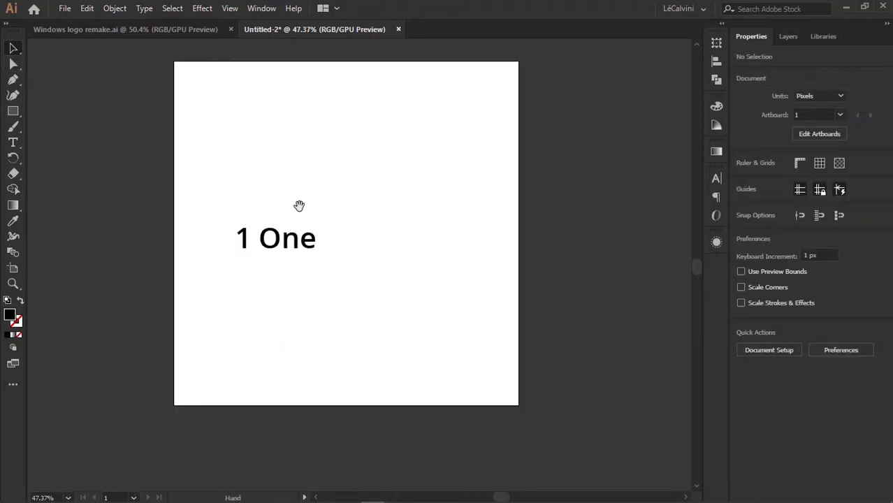
drag(308, 203, 267, 184)
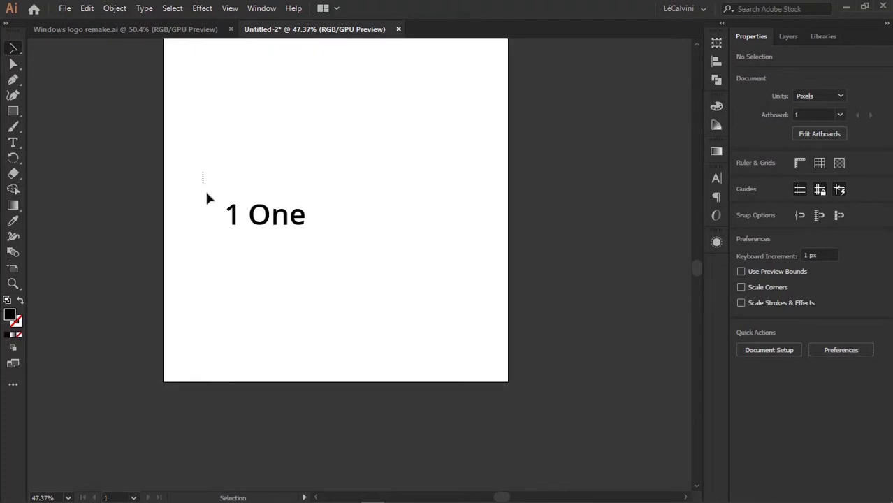
drag(207, 199, 292, 257)
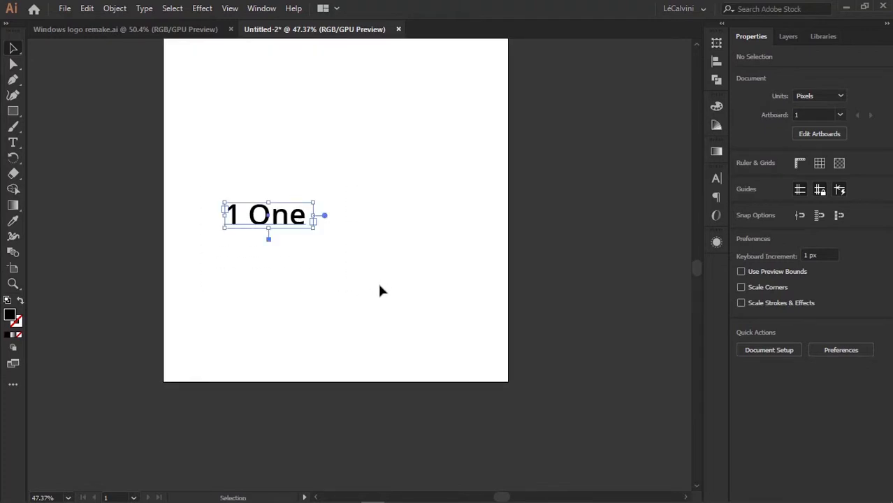
click(244, 162)
drag(244, 190, 226, 182)
click(245, 213)
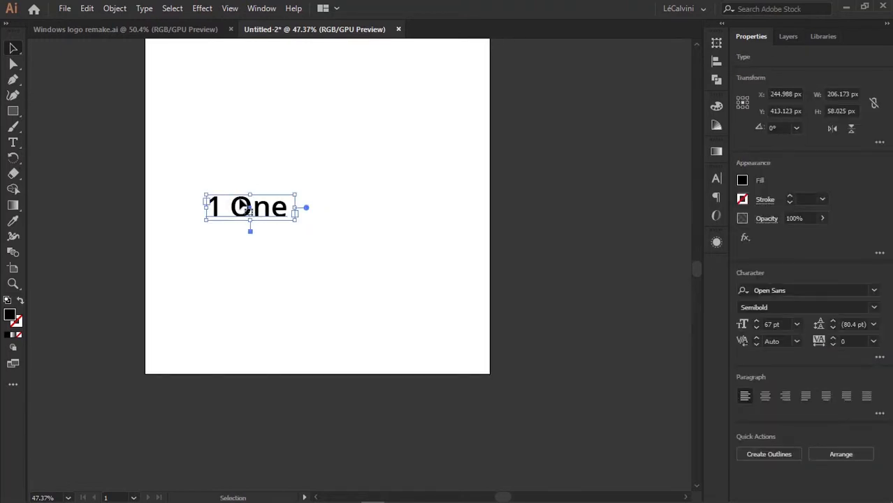
mouse_move(250, 195)
mouse_down()
mouse_move(250, 182)
mouse_move(250, 196)
mouse_up()
Step: Convert the "1 One" text to outlines and scale the outlined group to about 427 × 116 px
right_click(235, 208)
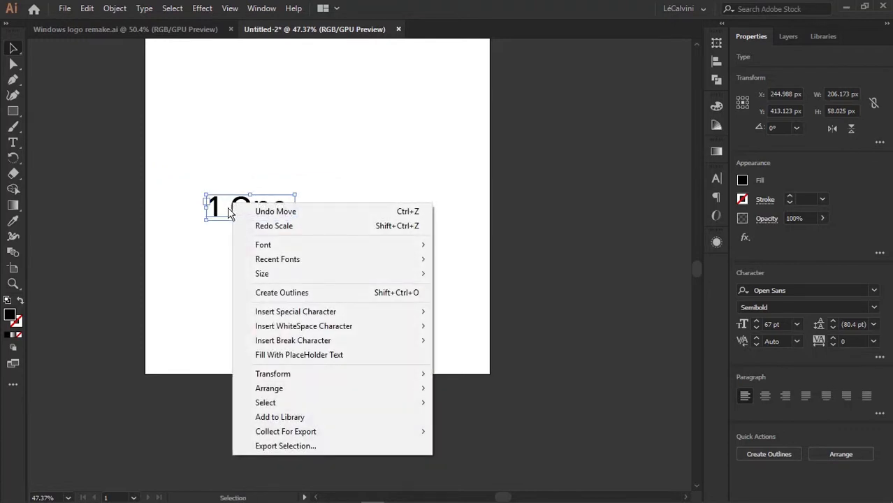
click(302, 293)
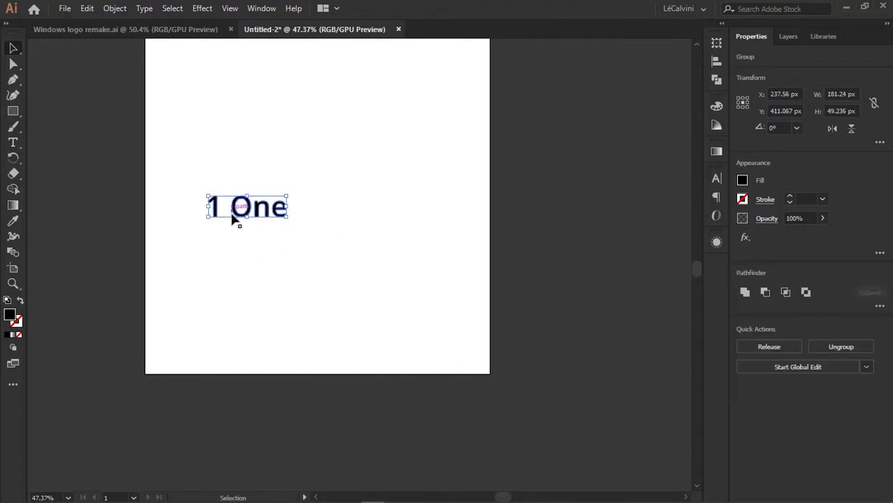
click(280, 255)
click(255, 211)
drag(248, 196, 253, 176)
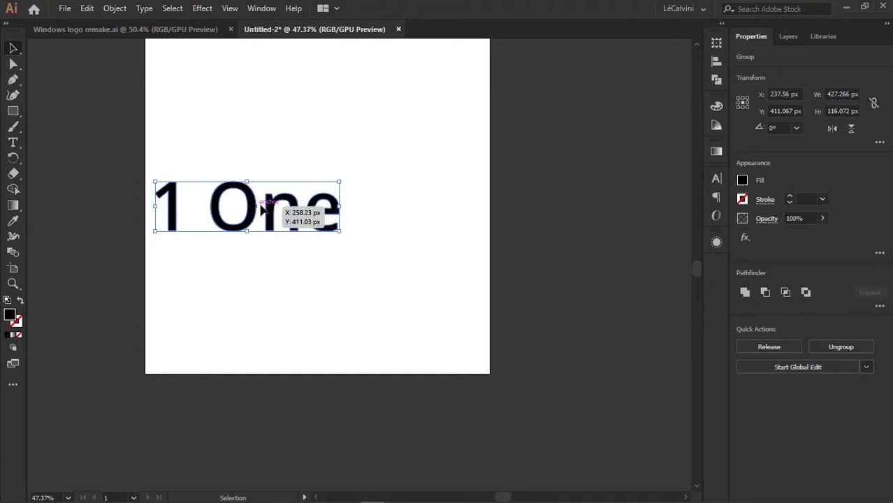
Step: Undo the scaling and the outlining of "1 One" and reselect the editable text
key(ctrl+z)
click(285, 245)
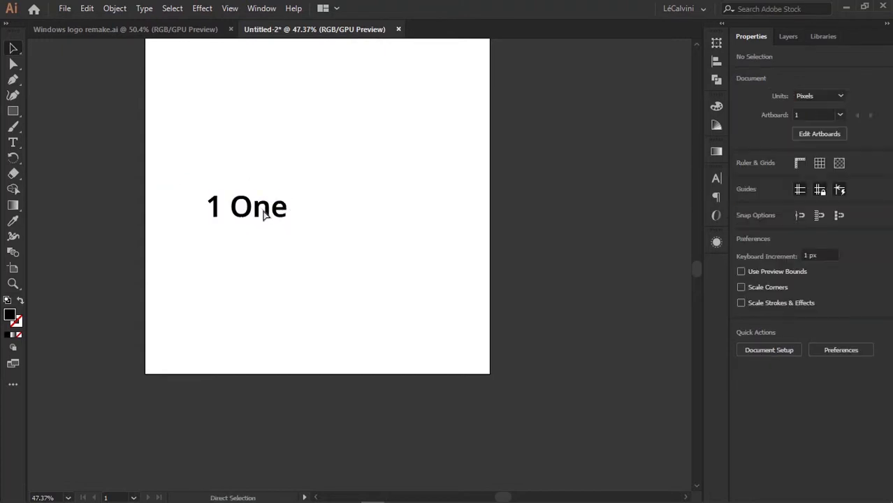
click(263, 215)
click(278, 239)
click(251, 216)
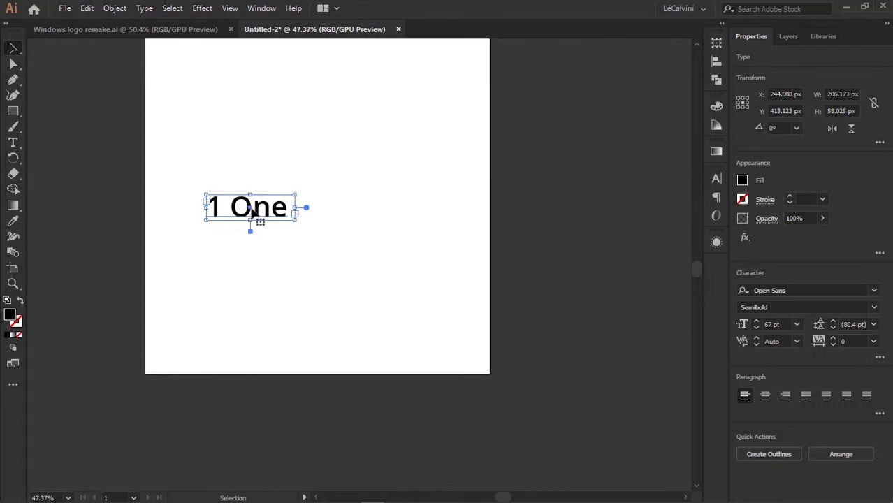
Step: Try replacing the content of the "1 One" text with "type", and undo the replacement
drag(251, 210, 254, 210)
key(t)
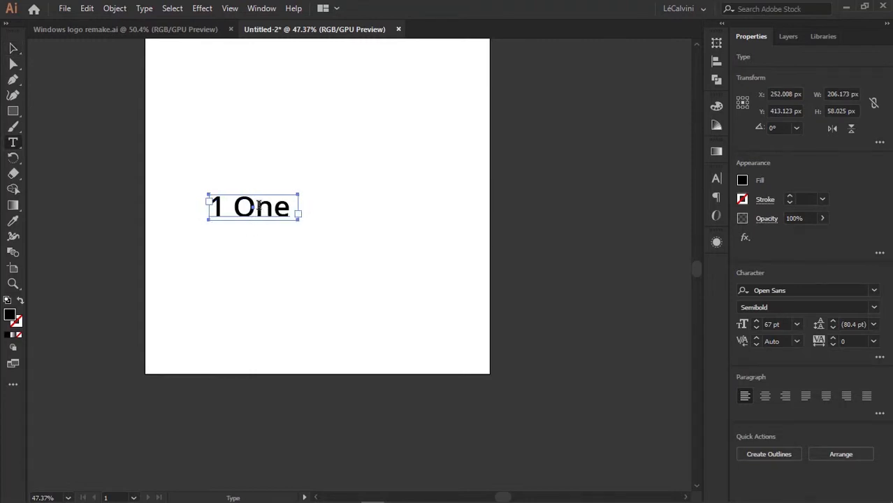
click(258, 211)
key(ctrl+a)
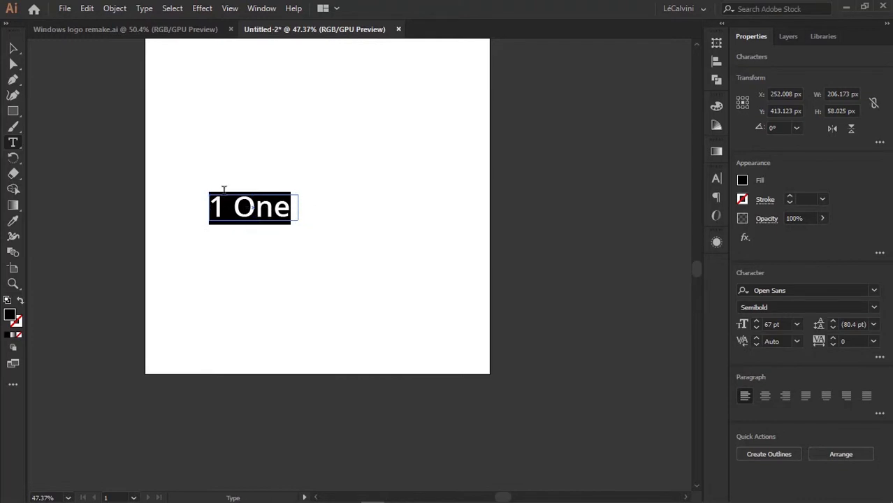
text(type)
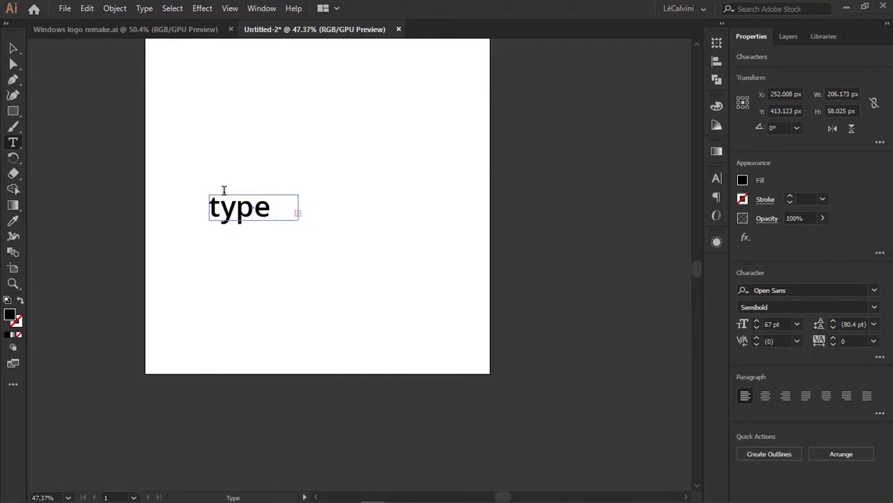
key(Escape)
key(ctrl+z)
ctrl+click(353, 222)
key(v)
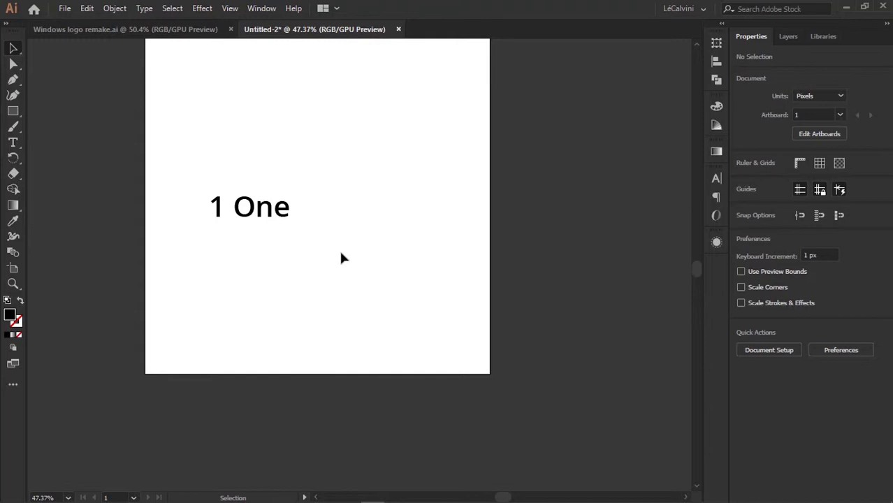
Step: Convert the editable "1 One" text on the artboard to outlines
click(283, 213)
right_click(272, 215)
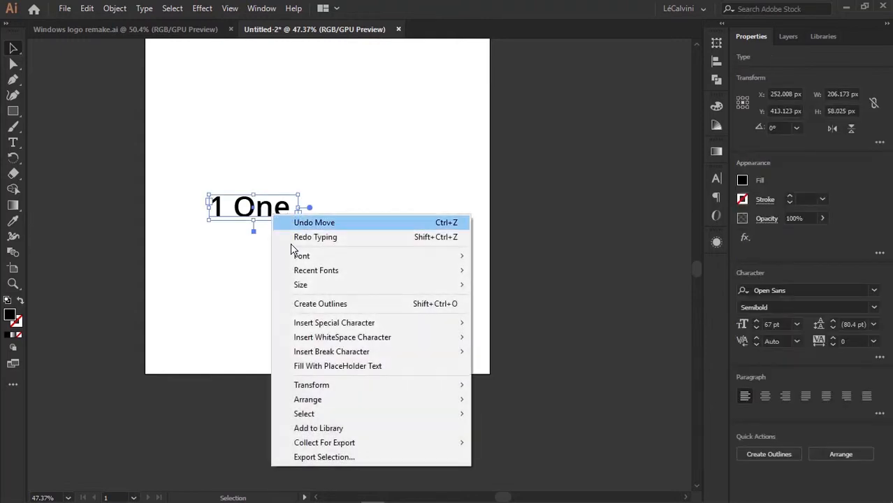
click(343, 305)
drag(320, 252, 302, 251)
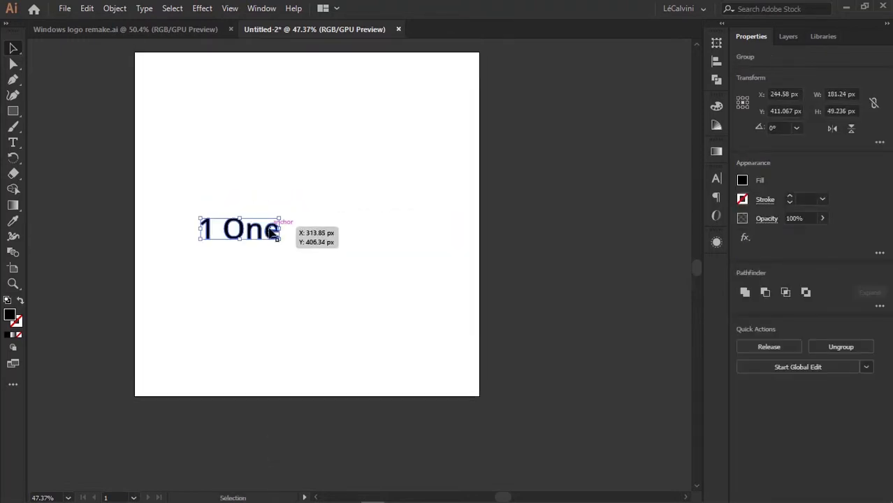
Step: Scale the outlined "1 One" group proportionally from its centre to about 428 × 116 px
click(297, 238)
click(260, 230)
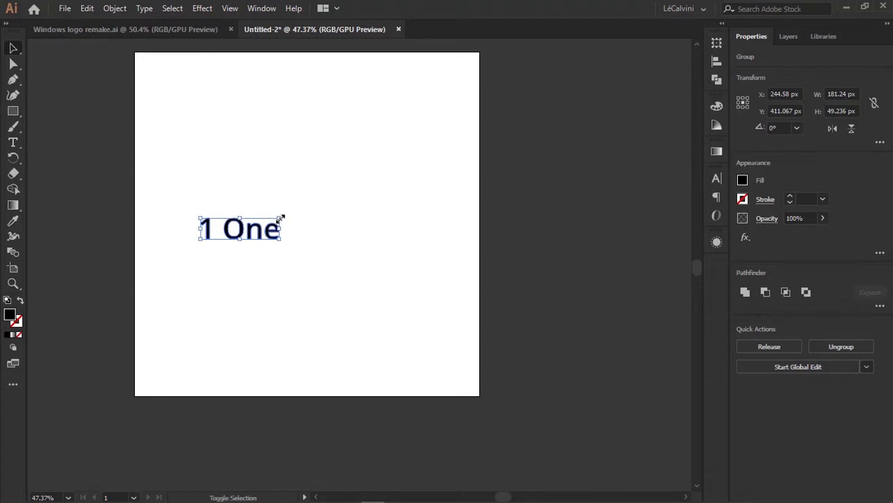
drag(281, 218, 332, 183)
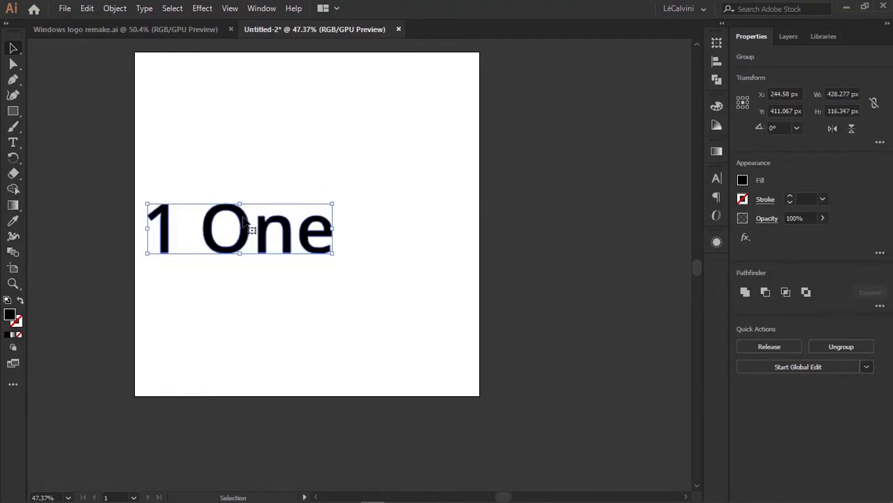
Step: Centre the outlined "1 One" group horizontally and vertically on the artboard and deselect it
click(716, 62)
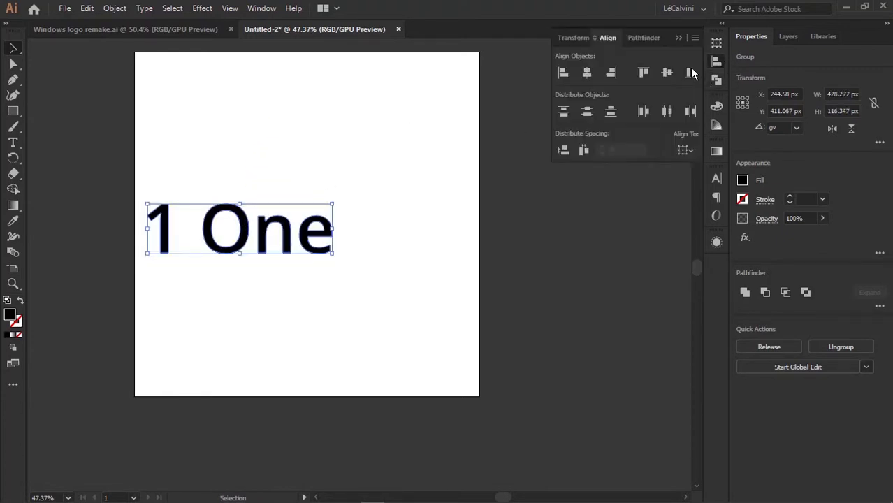
click(591, 73)
click(667, 72)
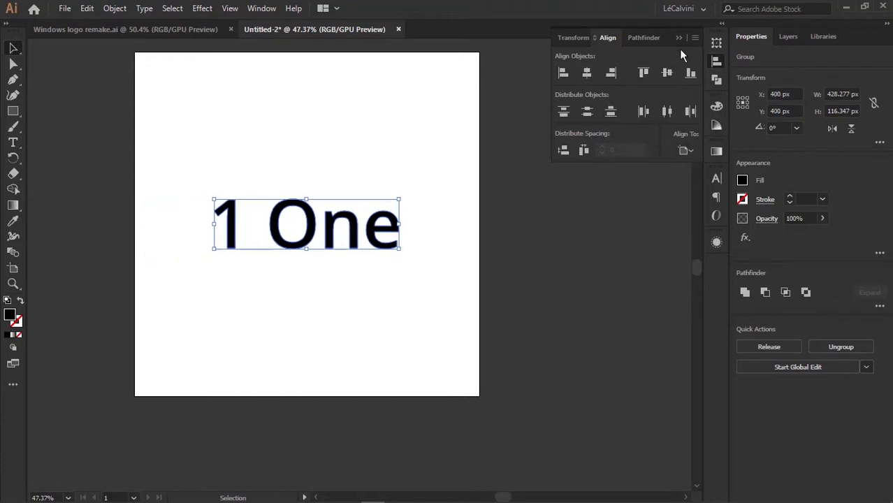
click(677, 37)
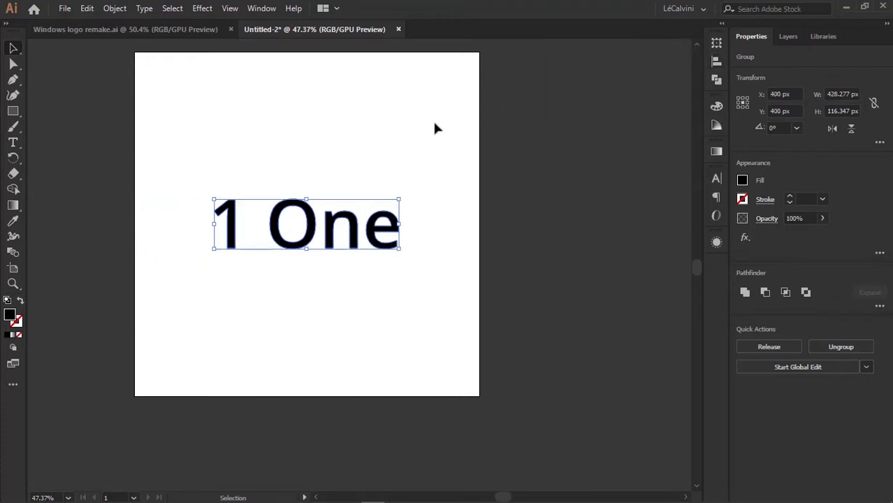
click(363, 194)
key(space)
key(z)
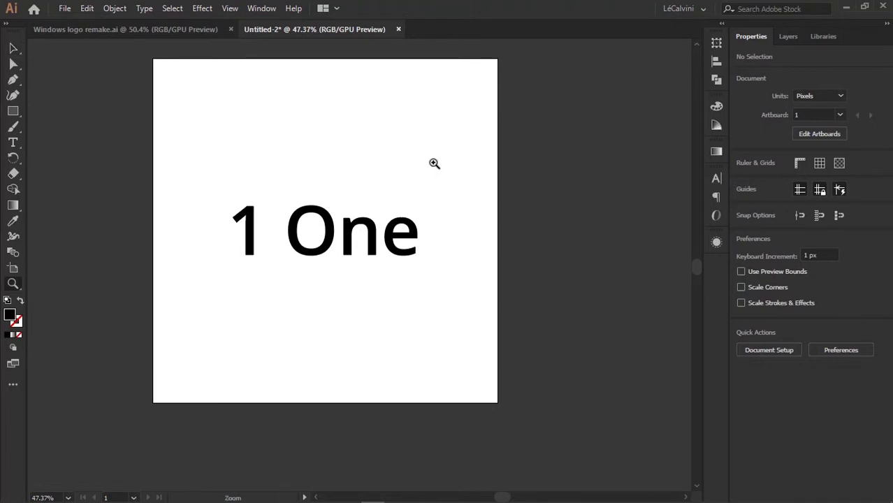
Step: Move the outlined "1 One" group straight up on the artboard to a Y position of about 241 px
drag(435, 163, 408, 169)
drag(407, 169, 384, 178)
mouse_move(357, 185)
mouse_down()
mouse_move(372, 188)
mouse_move(345, 161)
mouse_move(358, 192)
mouse_up()
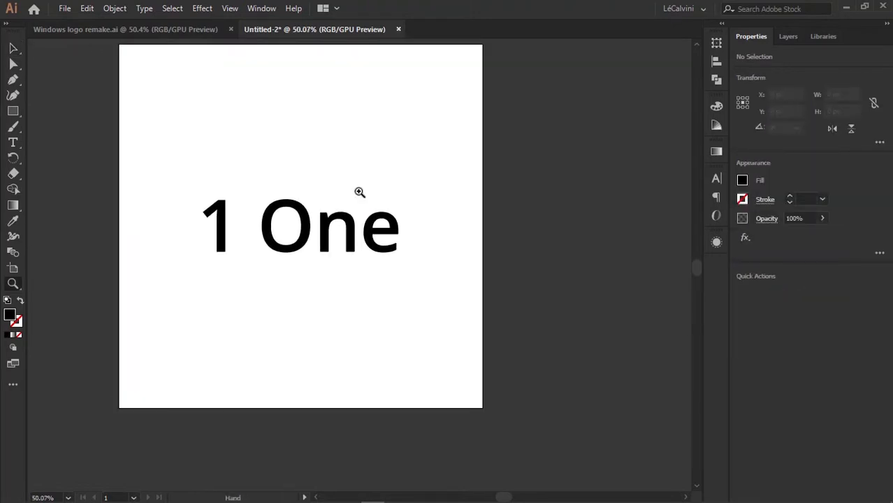
key(v)
click(308, 222)
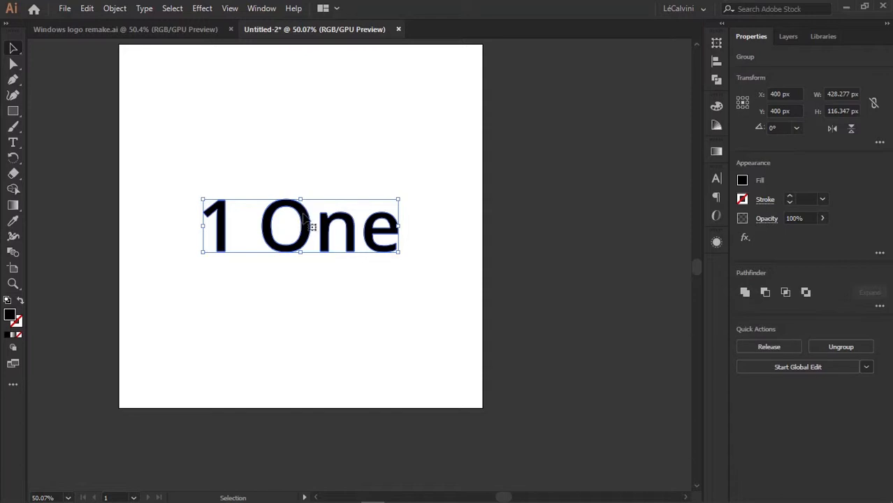
scroll(305, 222, down, 1)
drag(295, 211, 291, 136)
Step: Ungroup the outlined "1 One" group into separate characters and deselect them
right_click(302, 138)
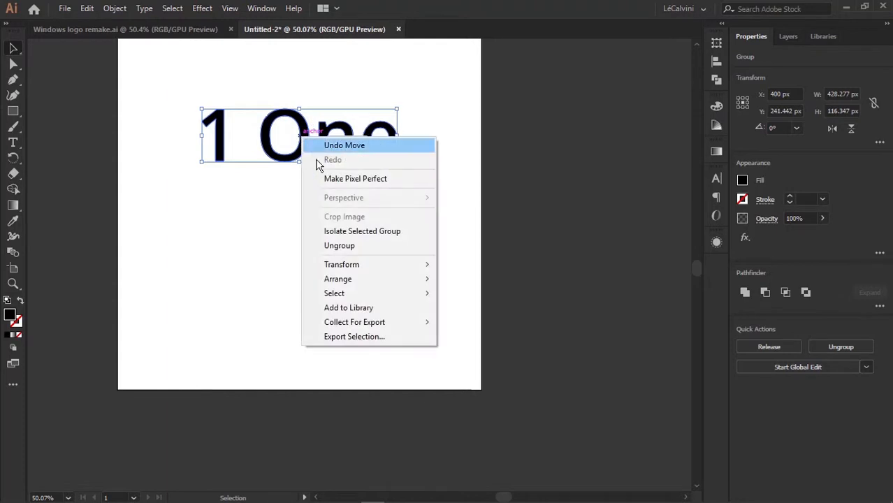
click(341, 245)
click(291, 132)
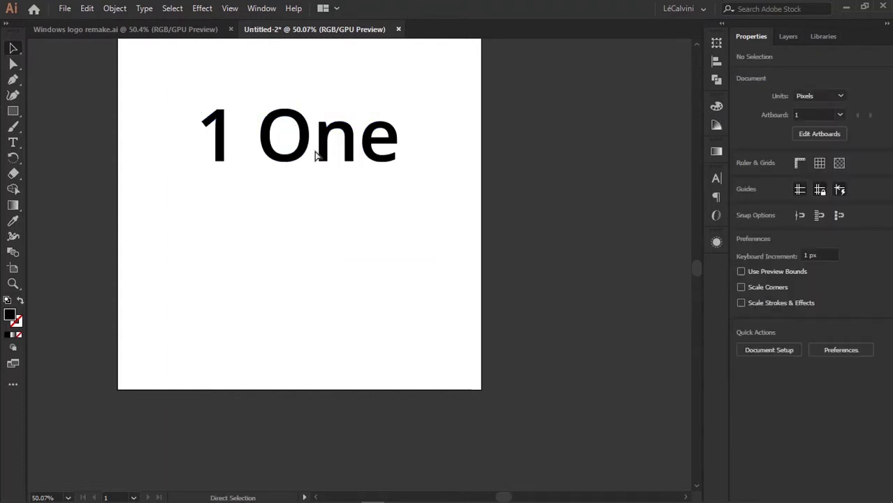
key(ctrl+z)
right_click(300, 126)
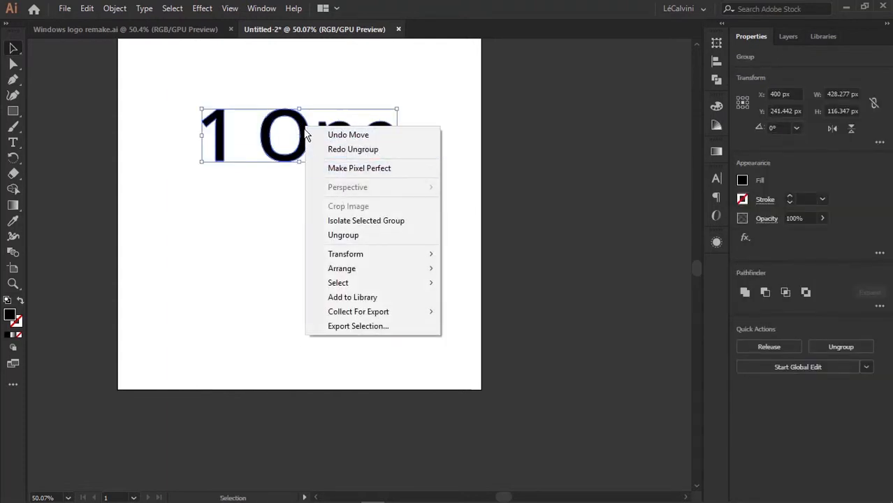
click(352, 236)
click(328, 210)
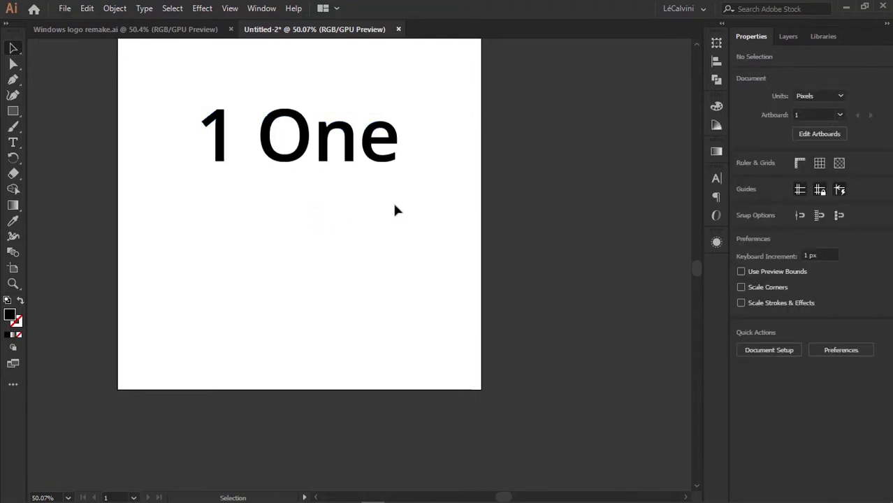
Step: Release the compound path of the letter "O" into separate outer and inner paths, and bring up the Pathfinder operations
drag(353, 205, 371, 219)
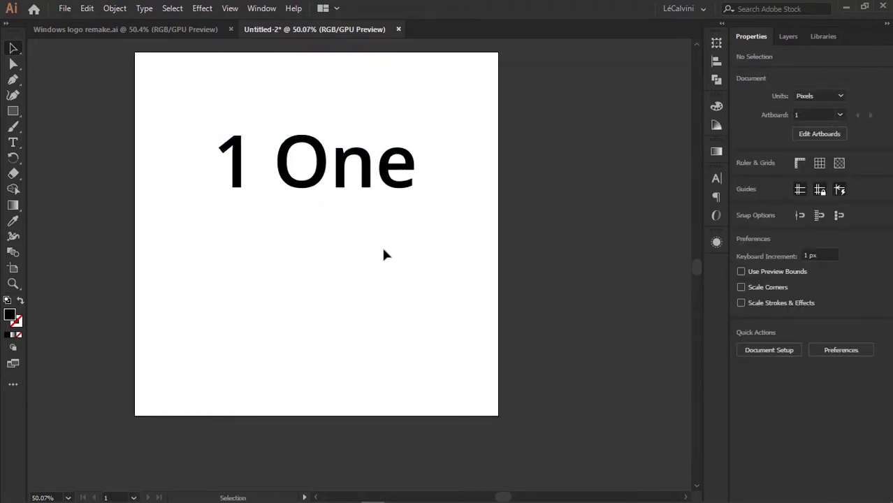
drag(426, 173, 410, 263)
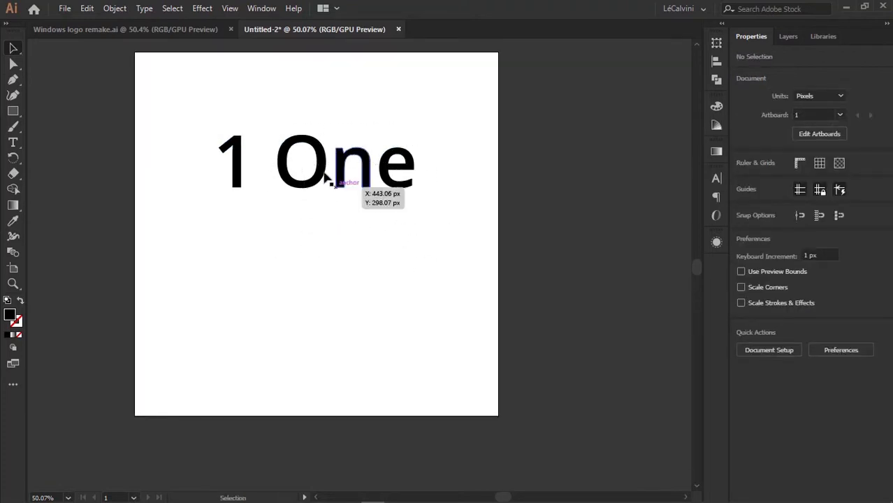
mouse_move(318, 152)
mouse_down()
mouse_move(300, 153)
mouse_move(306, 165)
mouse_up()
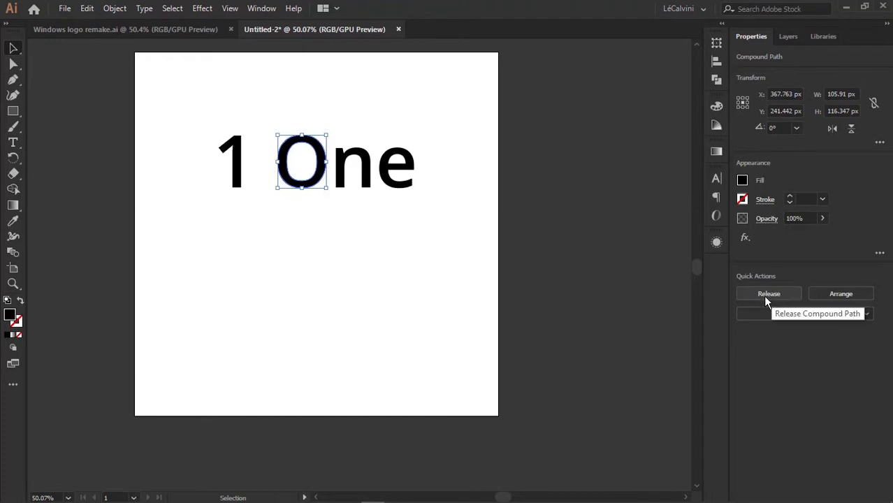
right_click(292, 162)
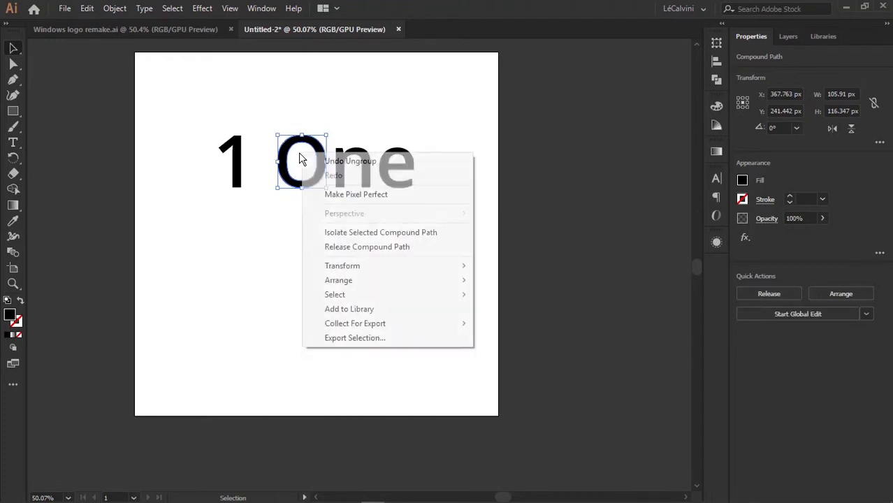
click(343, 247)
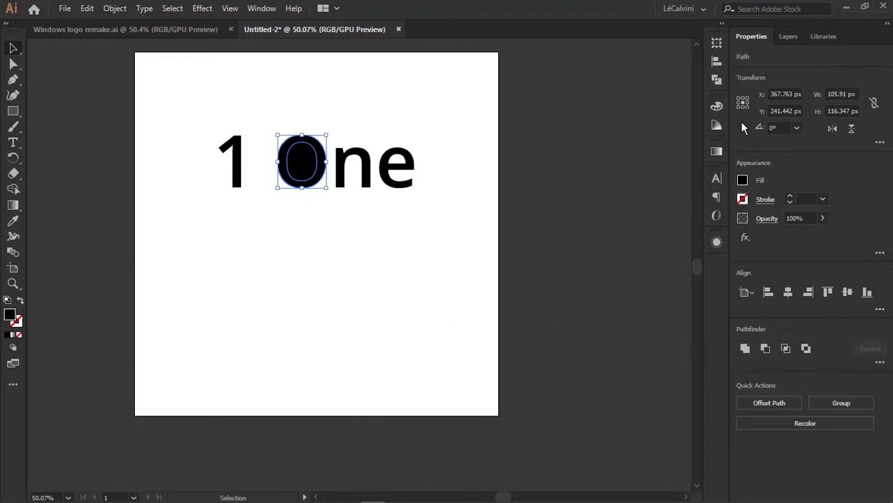
click(717, 65)
click(717, 79)
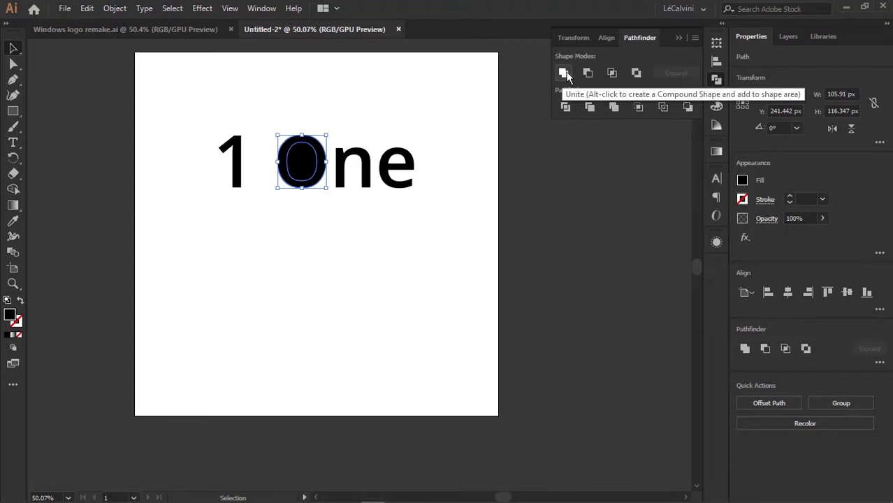
click(398, 252)
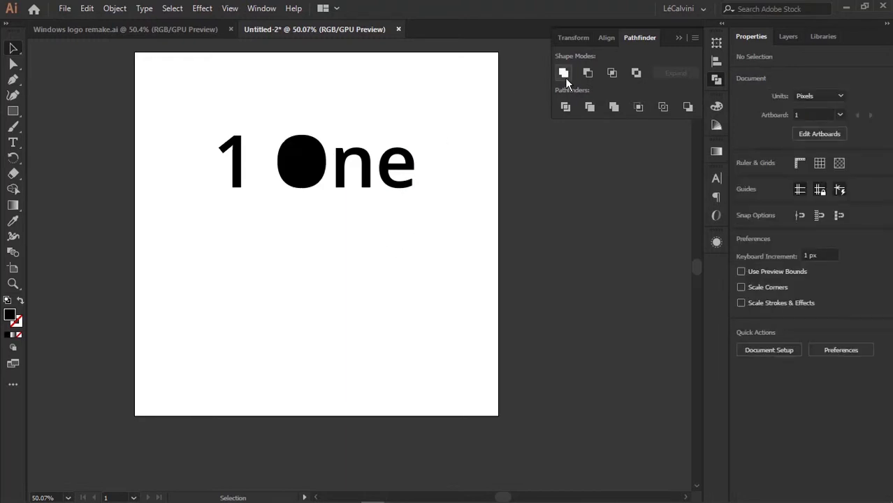
Step: Try uniting the two "O" paths and moving the inner oval below the word, undoing both changes
click(308, 166)
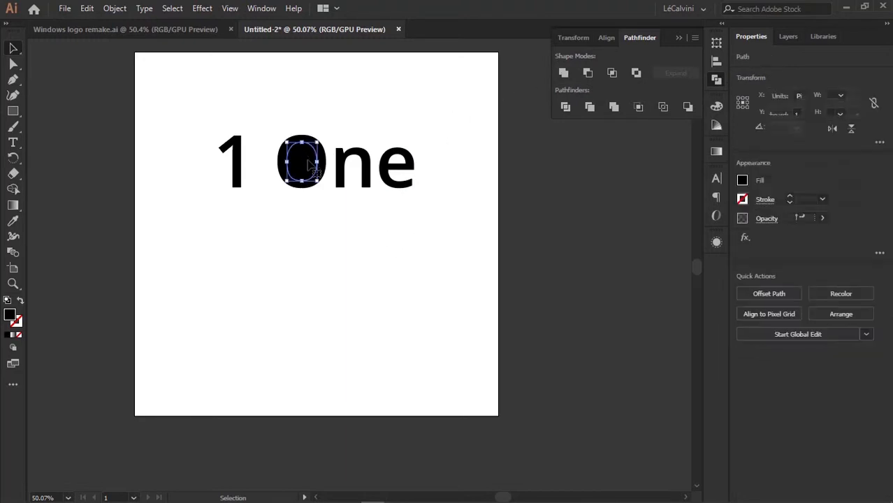
click(314, 228)
mouse_move(312, 180)
mouse_down()
mouse_move(321, 241)
mouse_move(305, 176)
mouse_up()
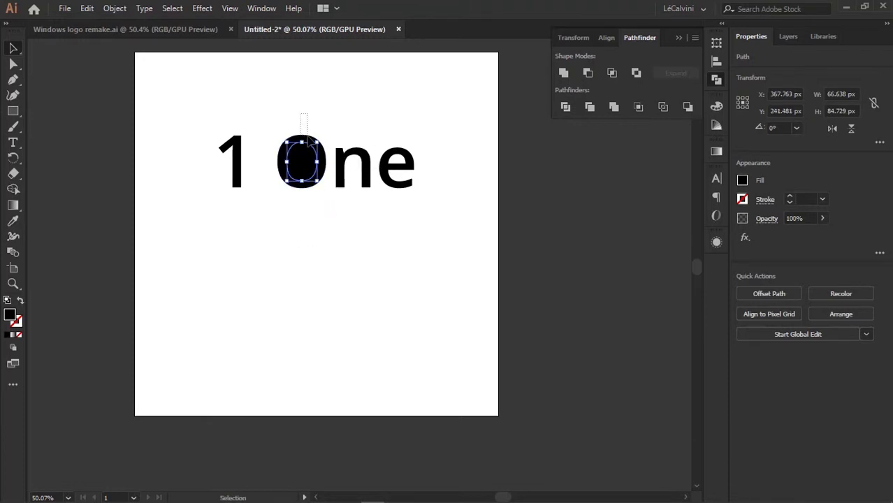
shift+click(308, 151)
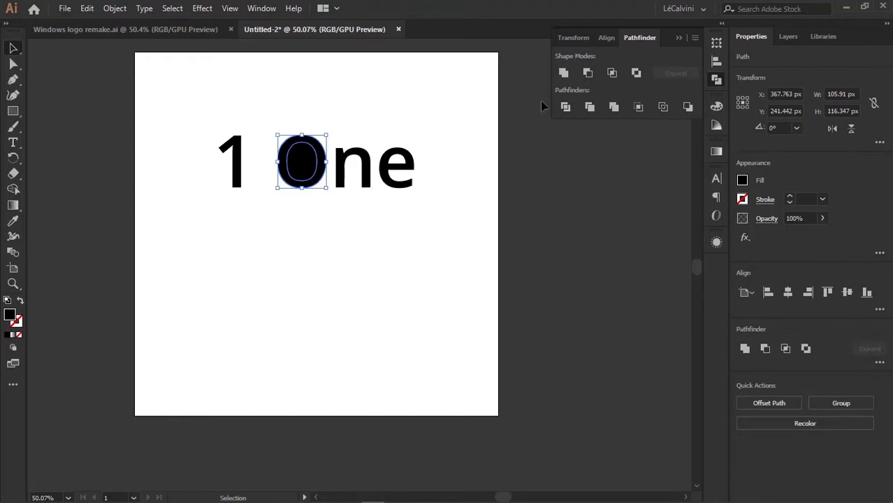
click(563, 74)
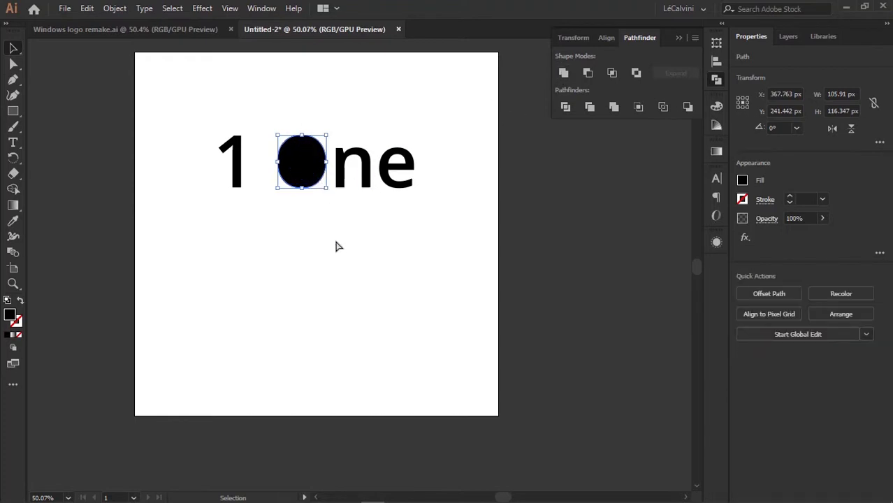
key(ctrl+z)
click(342, 237)
drag(310, 165, 336, 253)
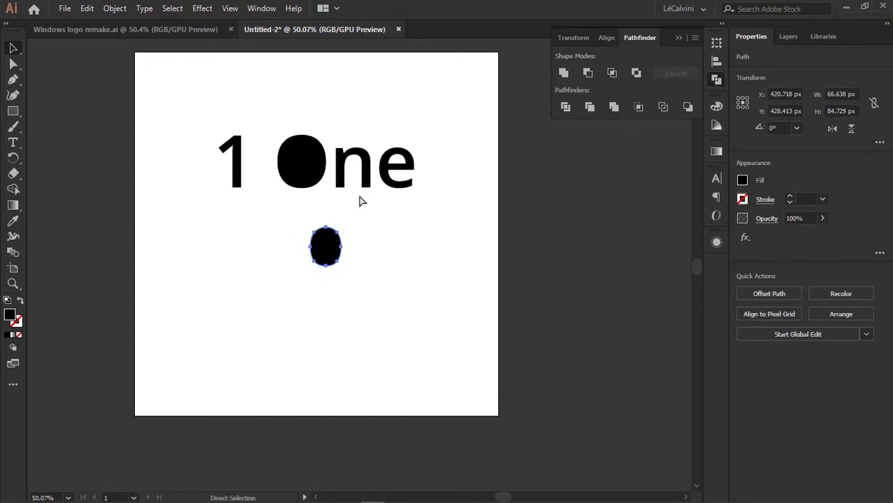
key(ctrl+z)
Step: Unite the outer and inner paths of the "O" into one solid shape and deselect it
drag(299, 89, 329, 207)
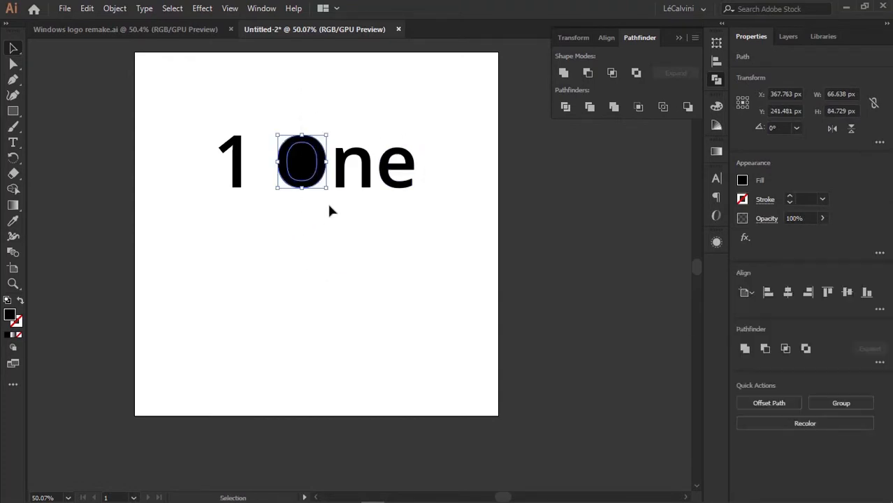
click(563, 74)
click(352, 112)
Step: Move the "1" horizontally onto the solid "O" and scale it proportionally from its centre to about 42 × 99 px
mouse_move(350, 114)
mouse_down()
mouse_move(350, 123)
mouse_move(339, 107)
mouse_up()
click(222, 143)
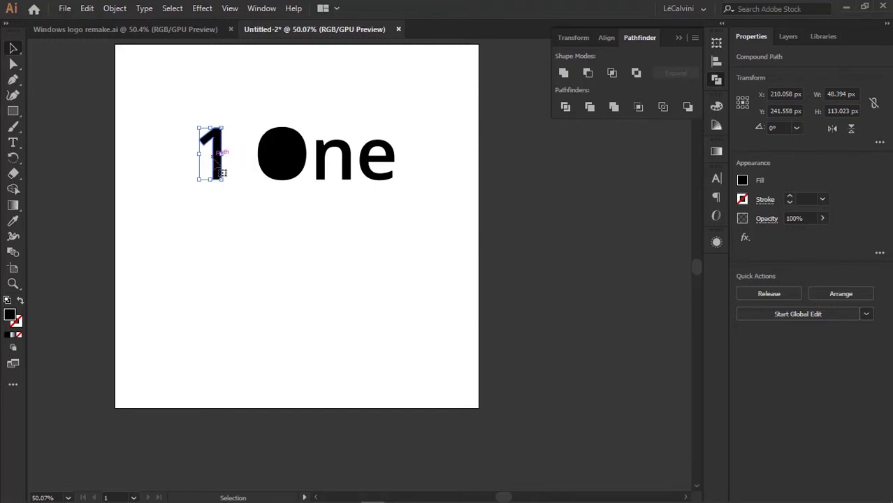
key(z)
drag(207, 142, 360, 195)
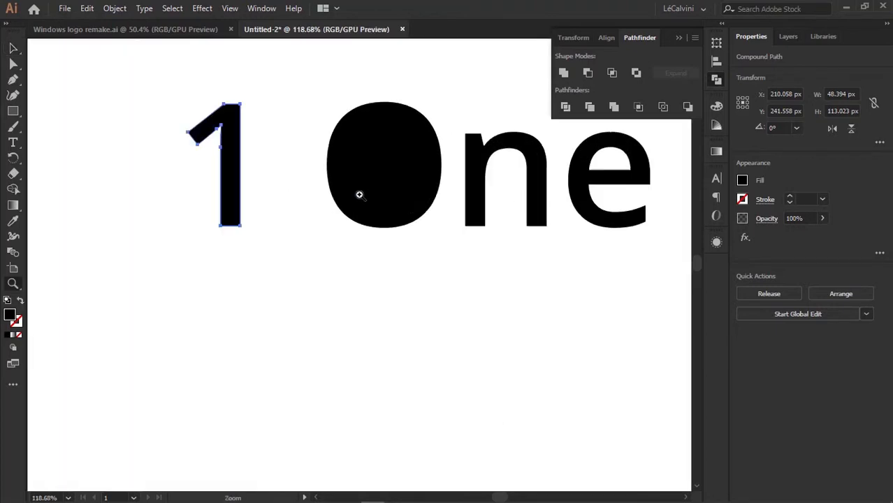
drag(201, 122, 336, 125)
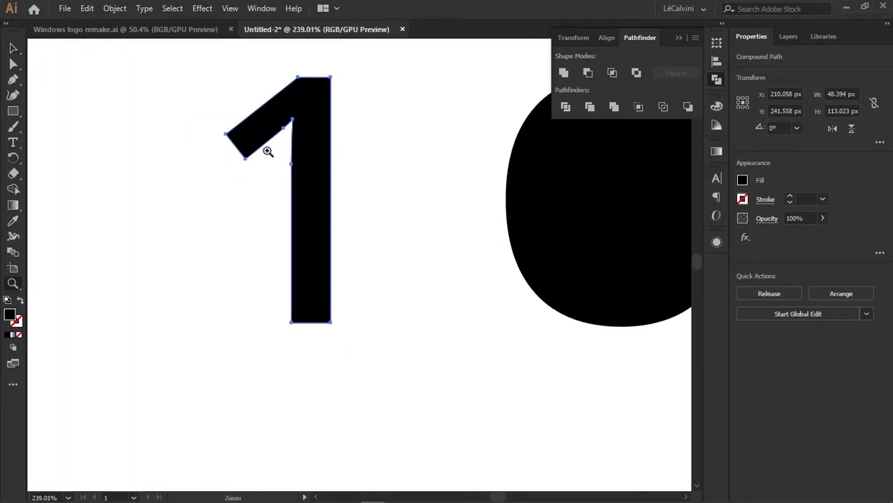
drag(268, 151, 347, 156)
drag(292, 129, 253, 155)
drag(400, 134, 226, 140)
drag(329, 145, 308, 134)
drag(308, 134, 283, 164)
key(v)
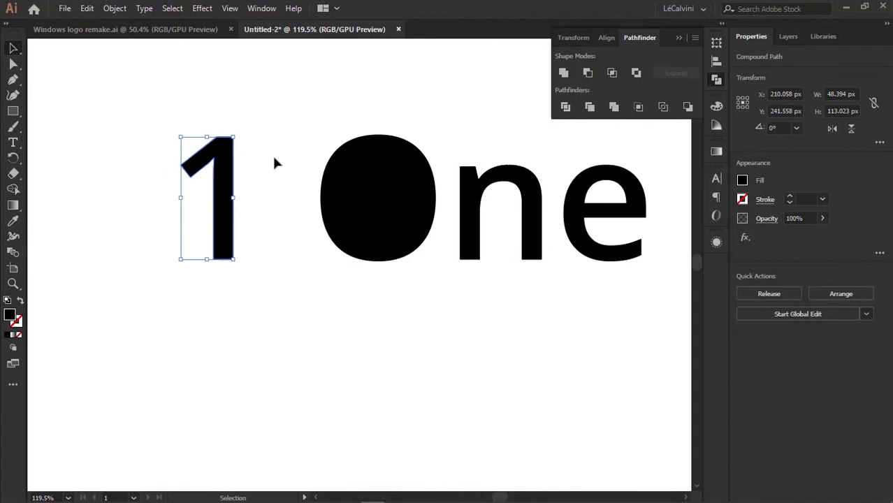
drag(232, 180, 384, 180)
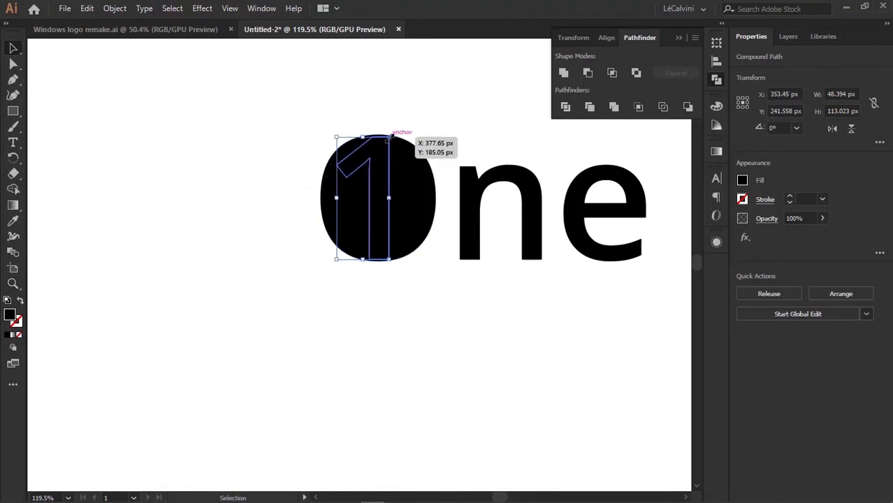
drag(391, 137, 386, 145)
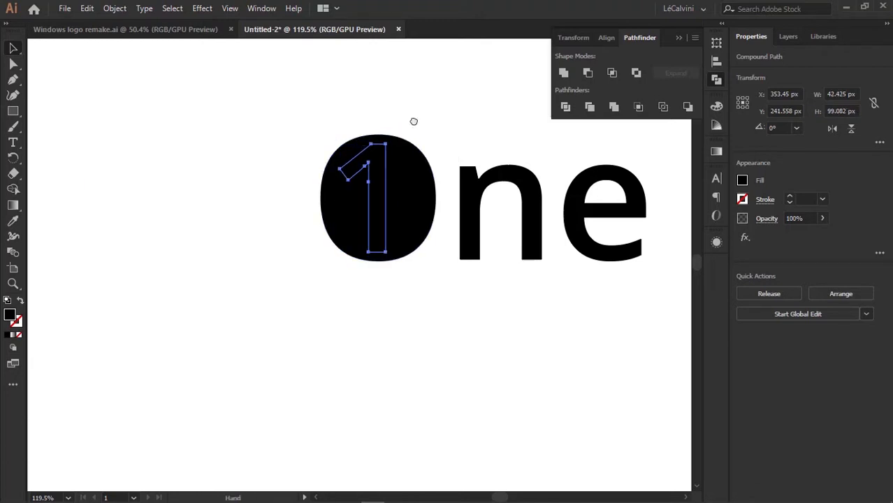
Step: Centre the "1" horizontally and vertically on the solid "O" as key object, and deselect both
scroll(347, 183, right, 2)
shift+click(349, 185)
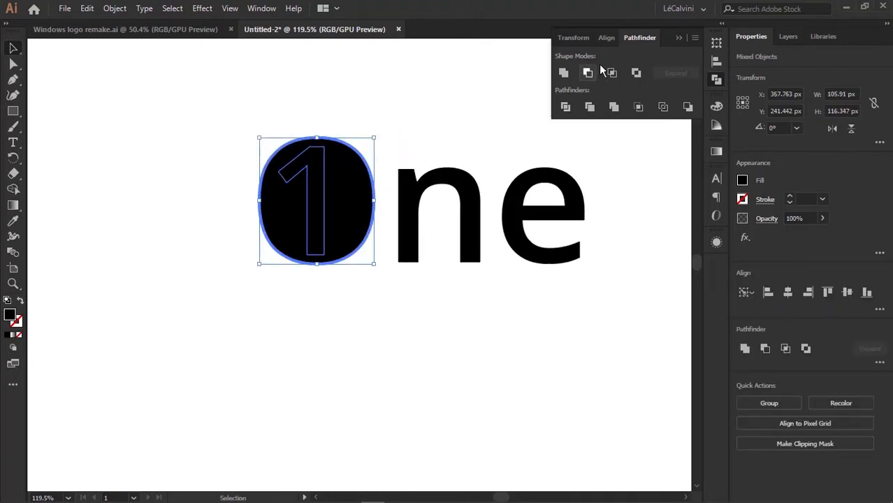
click(714, 58)
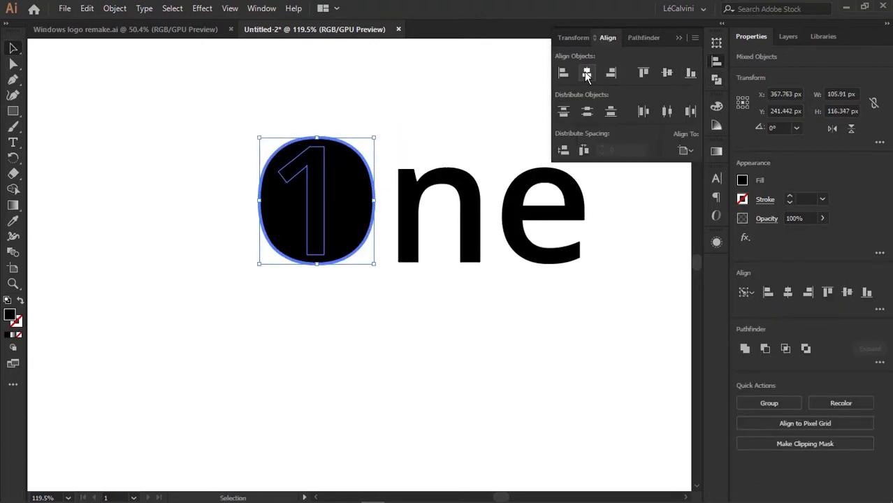
click(586, 73)
click(668, 74)
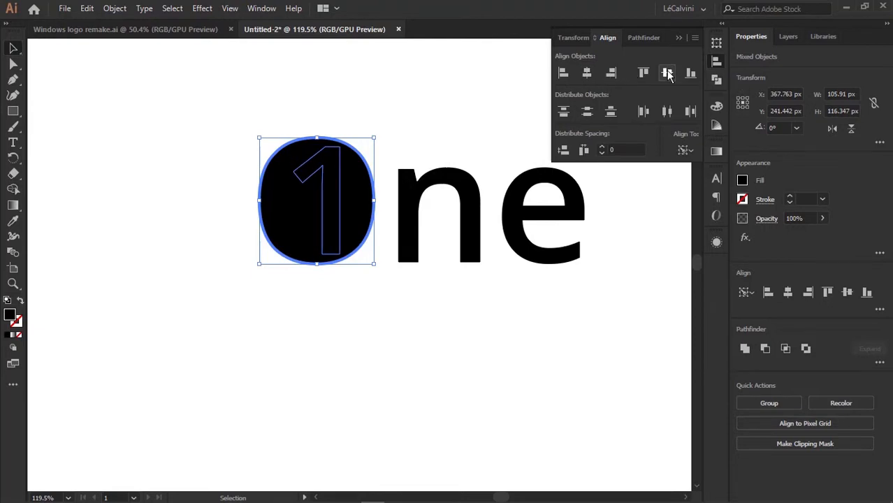
click(678, 38)
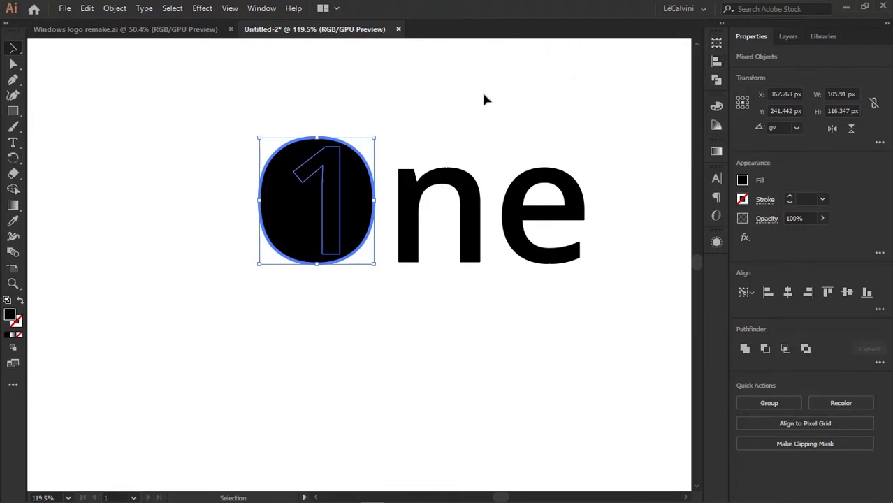
click(391, 133)
Step: Send the solid "O" shape to the back of the stacking order, behind the "1"
click(331, 173)
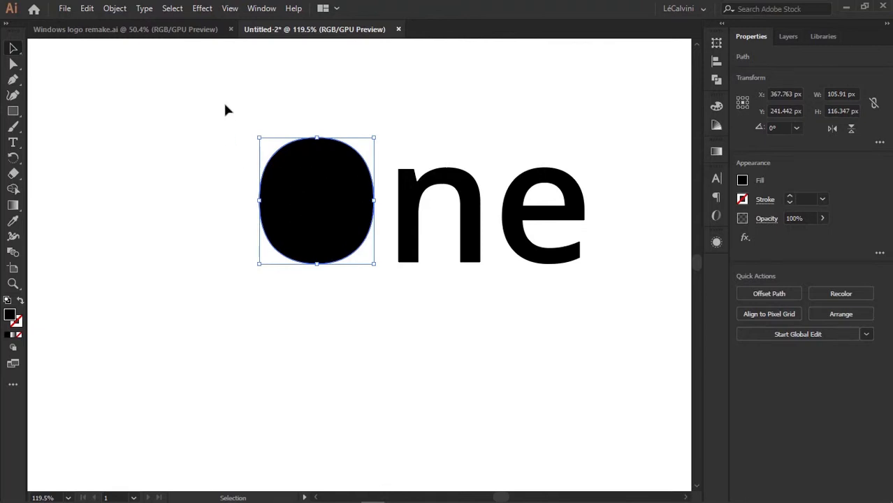
drag(225, 110, 359, 277)
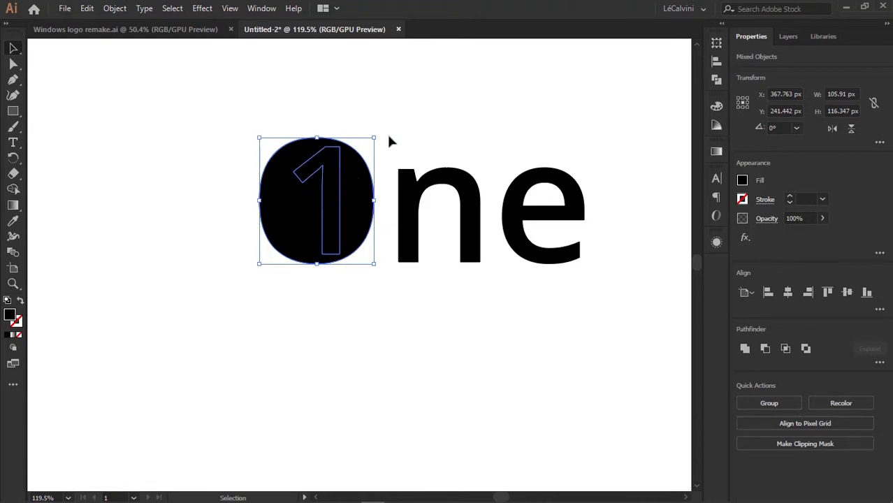
click(353, 106)
click(293, 156)
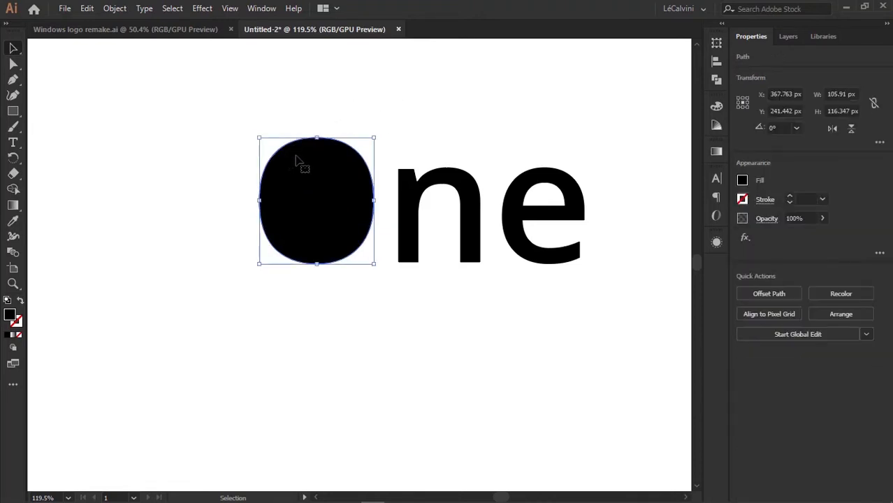
right_click(296, 172)
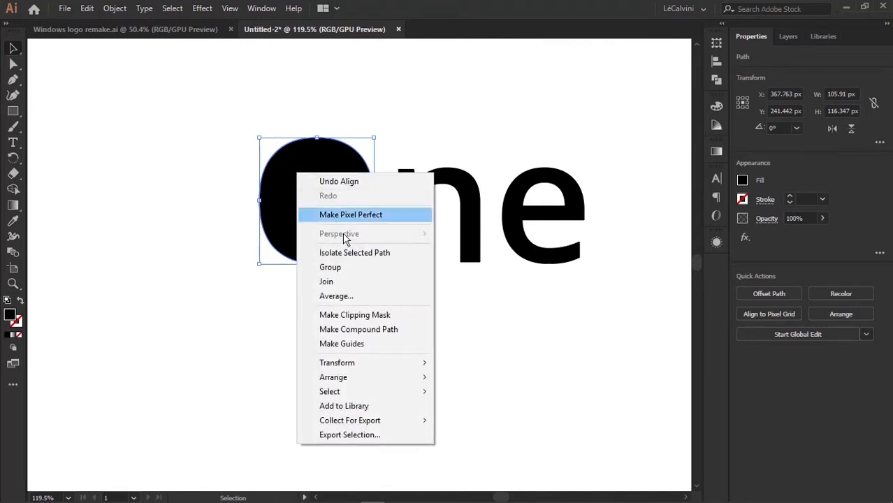
mouse_move(385, 378)
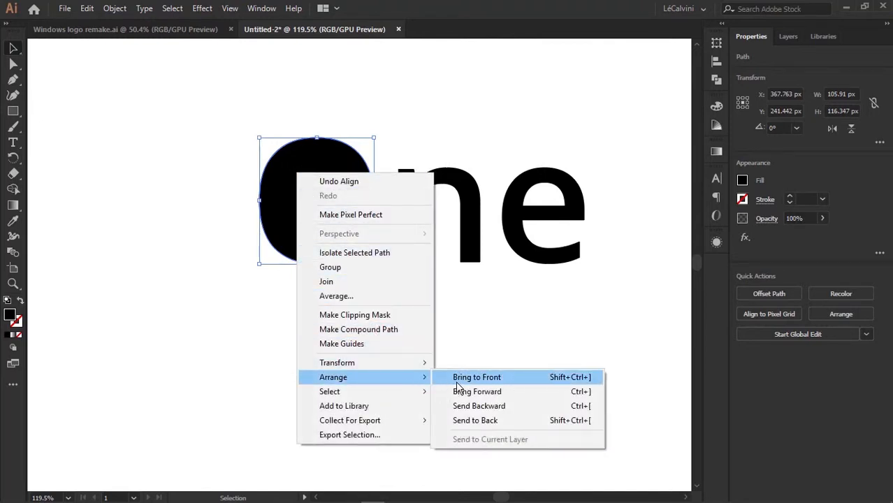
click(486, 421)
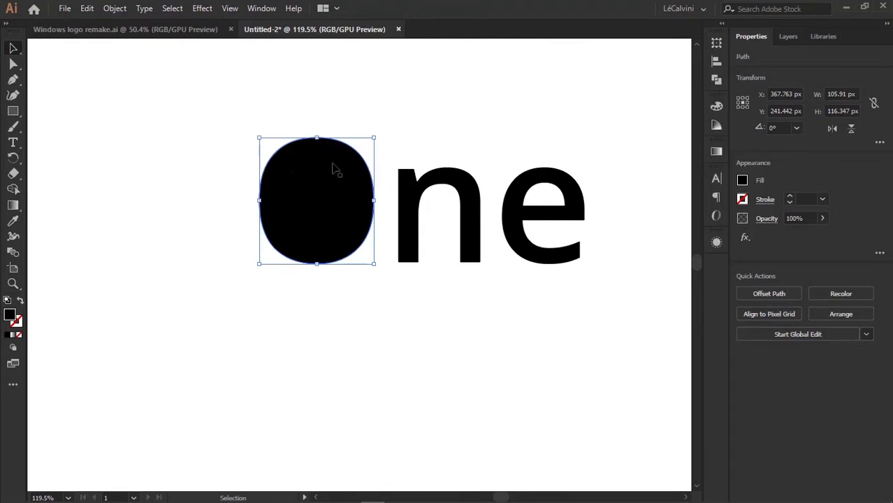
Step: Fill the "1" with white sampled from the artboard, move it horizontally left to about X 356 px, and deselect it
click(331, 169)
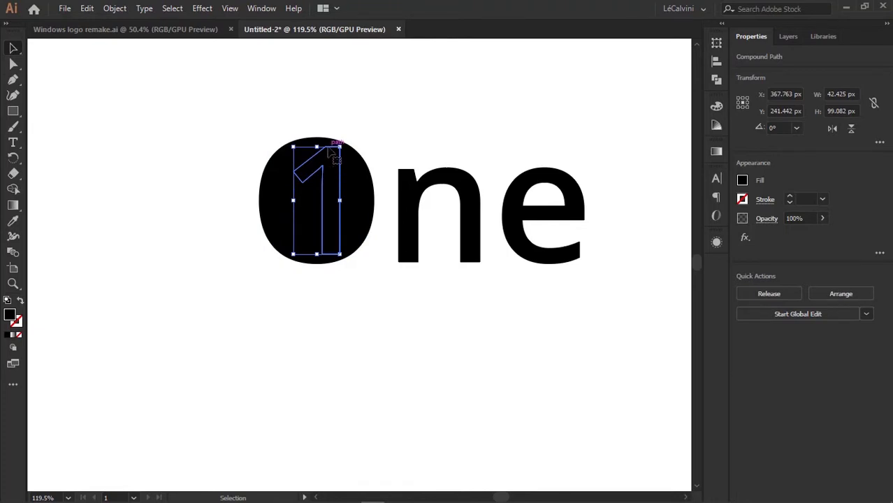
key(i)
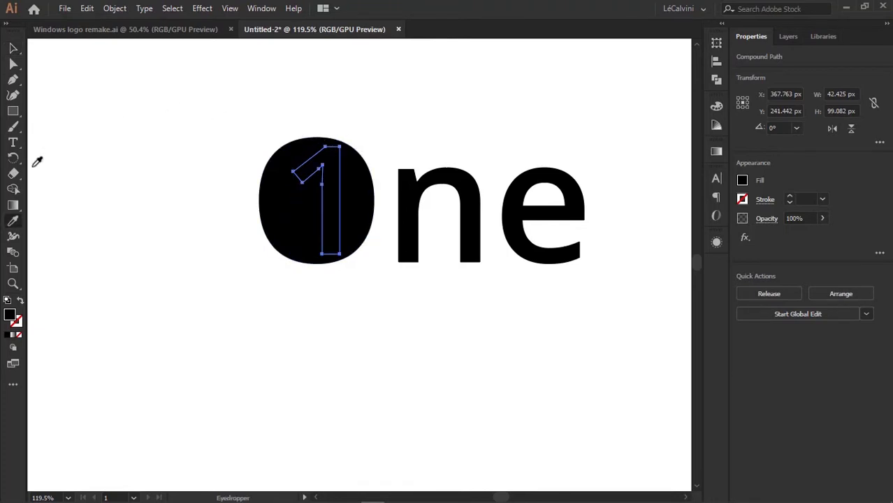
click(393, 93)
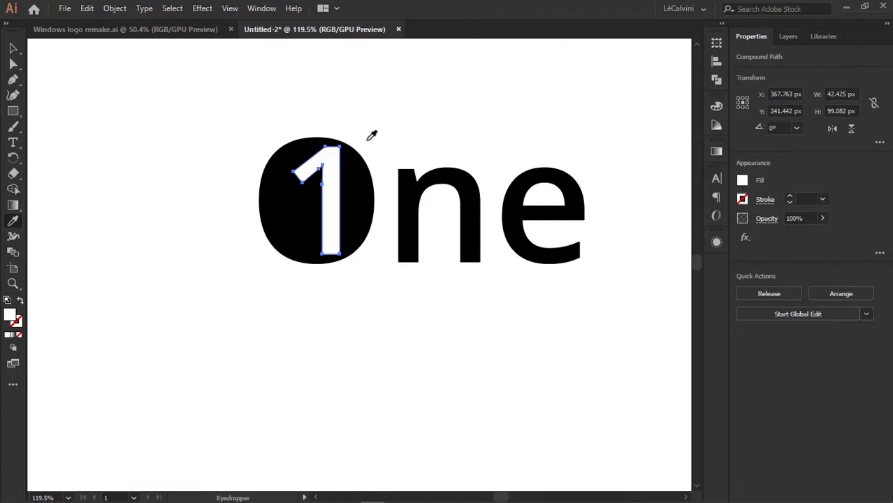
key(v)
drag(325, 181, 316, 182)
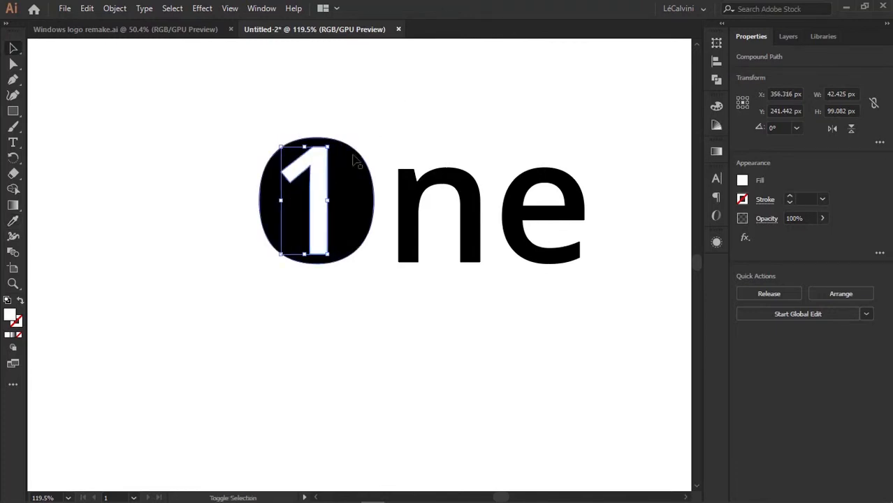
click(388, 128)
Step: Move the lower-left anchor point of the "1" flag outward to about X 331, Y 235 px, and deselect it
key(z)
drag(393, 138, 338, 151)
drag(429, 155, 352, 162)
drag(352, 162, 360, 222)
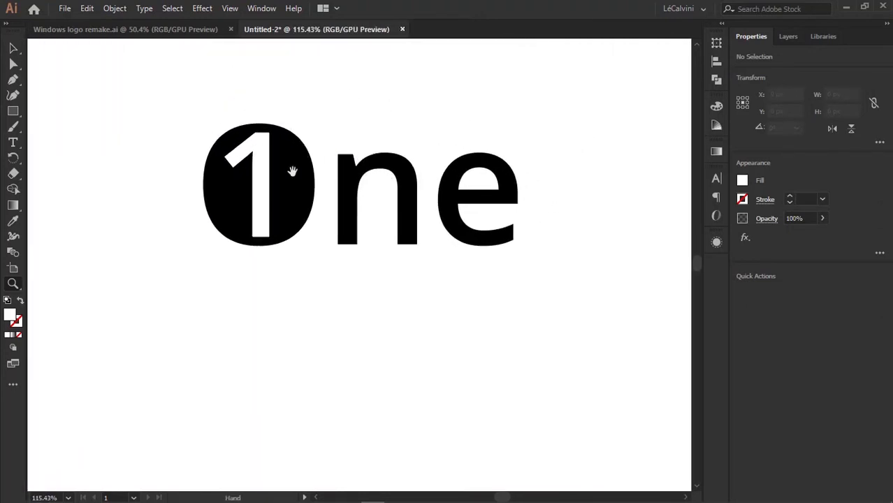
drag(292, 171, 276, 172)
drag(424, 147, 269, 164)
drag(421, 167, 397, 193)
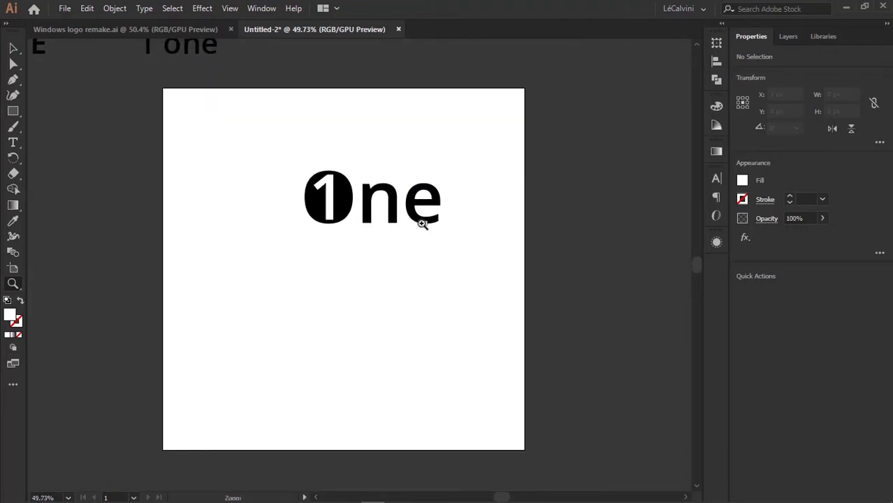
drag(343, 188, 461, 166)
drag(315, 157, 419, 163)
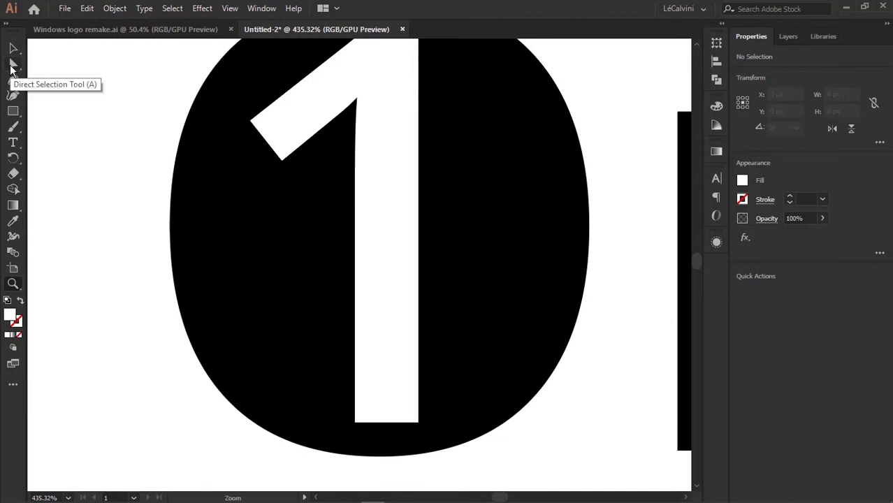
click(11, 66)
click(283, 160)
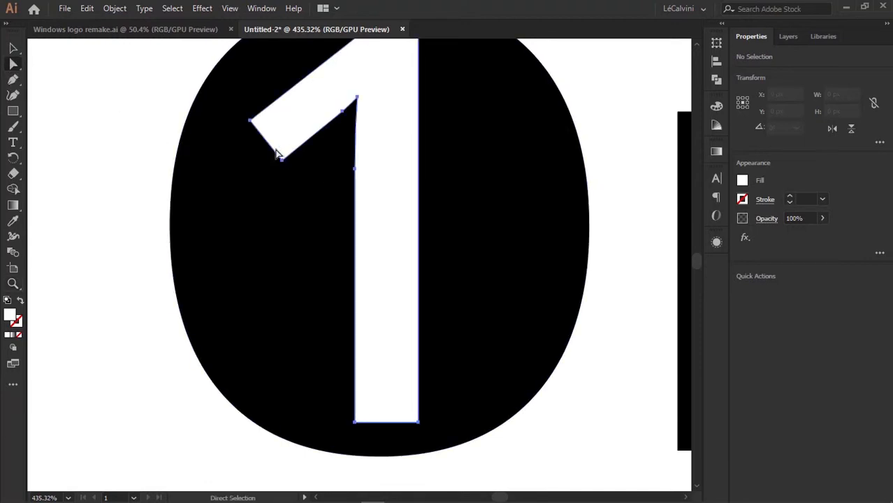
drag(282, 159, 235, 198)
key(ctrl+z)
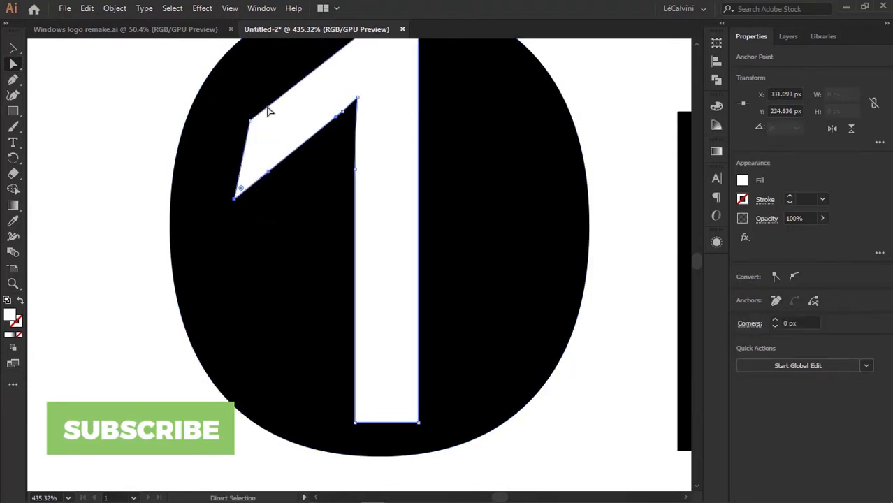
click(151, 125)
Step: Try moving the inner corner anchor point of the "1" up and to the right, and undo the move
key(z)
drag(510, 143, 384, 164)
drag(466, 163, 312, 168)
drag(297, 169, 237, 159)
alt+click(316, 138)
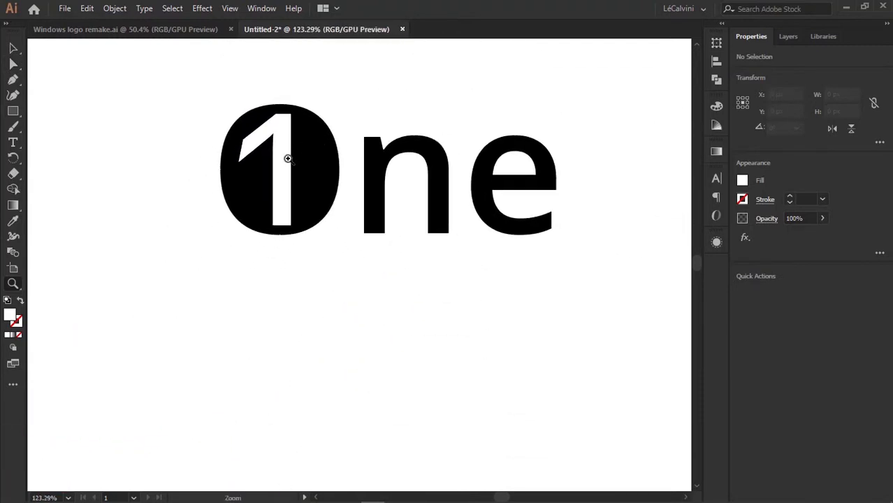
drag(273, 147, 567, 120)
key(a)
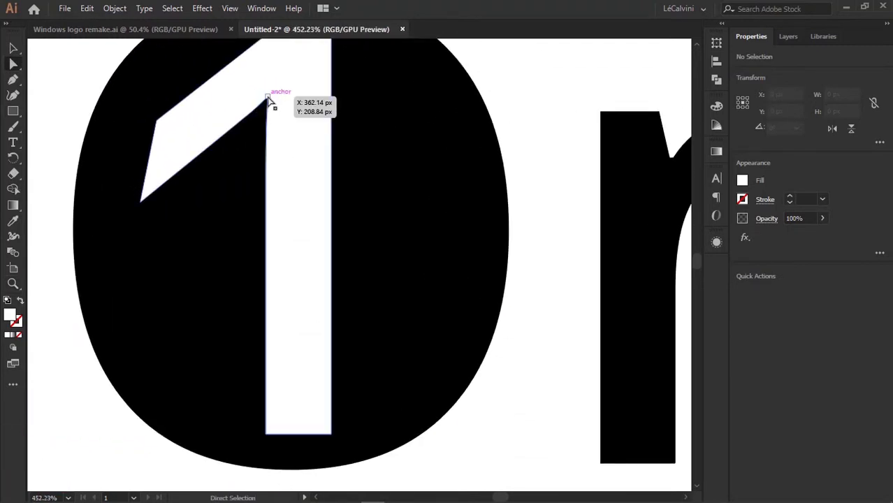
click(268, 98)
drag(268, 98, 275, 88)
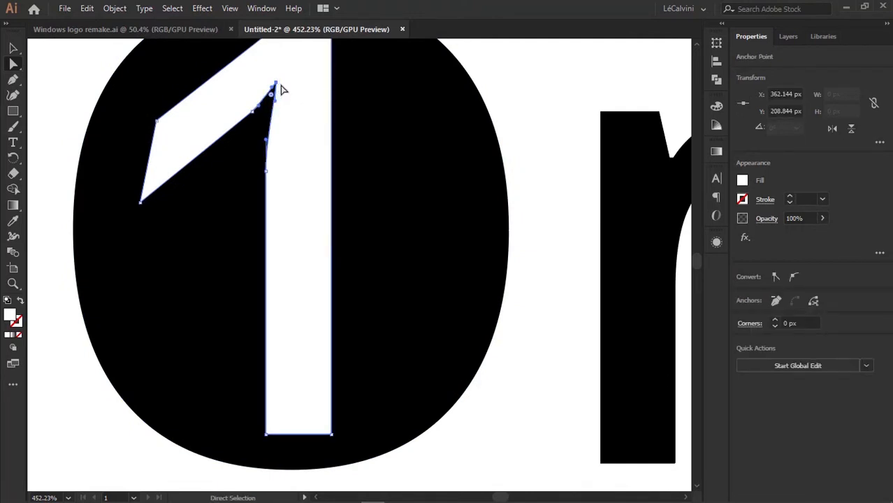
key(ctrl+z)
Step: Nudge the upper-left anchor point of the "1" flag slightly down to about X 335, Y 216 px, and deselect it
drag(157, 125, 158, 127)
key(ctrl+z)
click(157, 121)
drag(421, 114, 325, 135)
drag(461, 125, 382, 122)
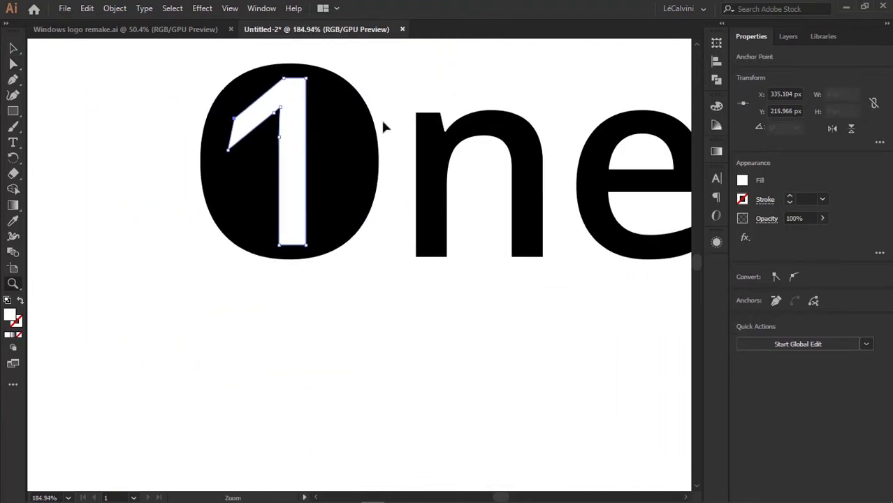
key(v)
click(405, 109)
Step: Select the "1" together with the solid "O" and show the Pathfinder options
drag(421, 150, 288, 221)
key(v)
drag(375, 181, 422, 180)
drag(274, 134, 343, 172)
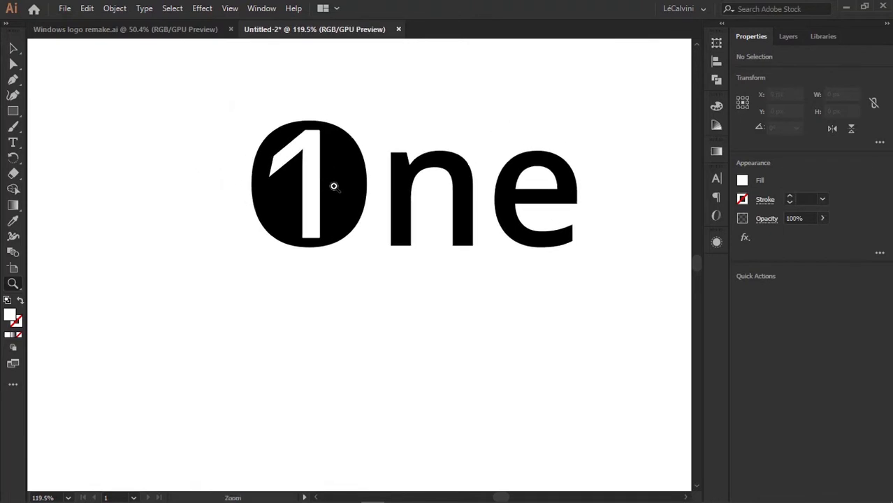
key(v)
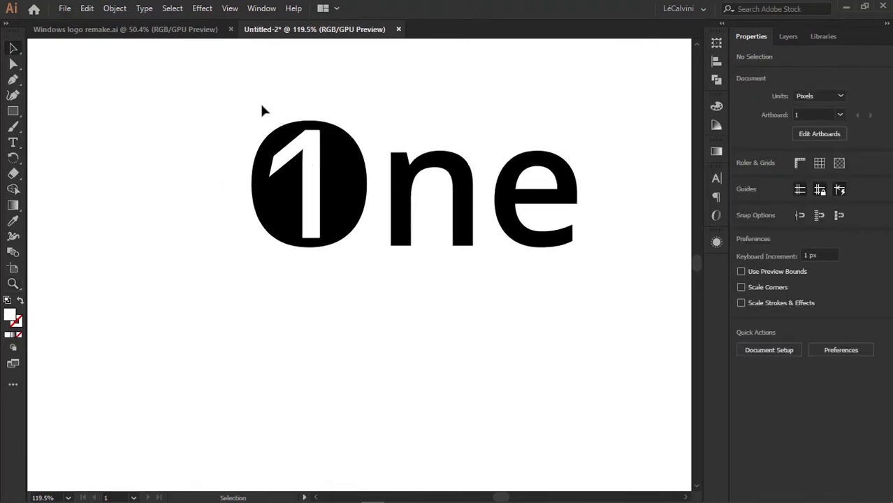
drag(259, 101, 390, 227)
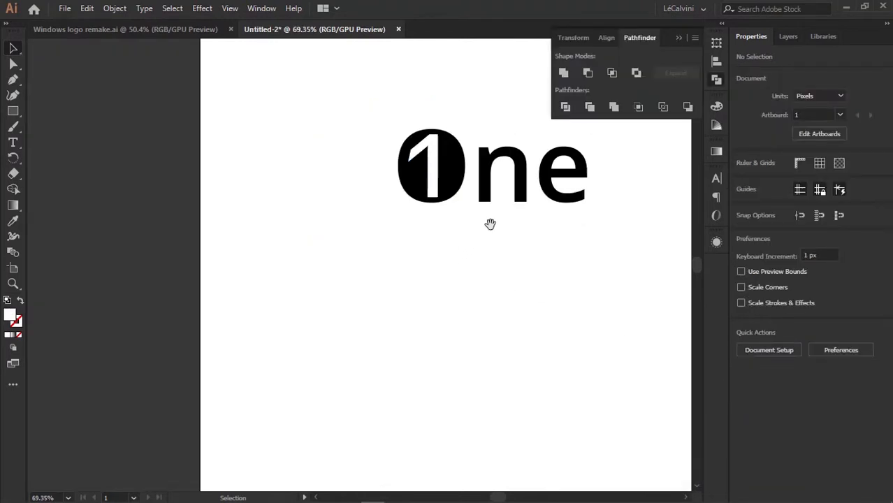
Step: Duplicate the "1" and solid "O" together horizontally to the left, at about X 198 px
drag(489, 223, 388, 266)
key(z)
drag(393, 217, 439, 232)
drag(439, 233, 375, 232)
drag(300, 198, 351, 173)
drag(352, 174, 335, 182)
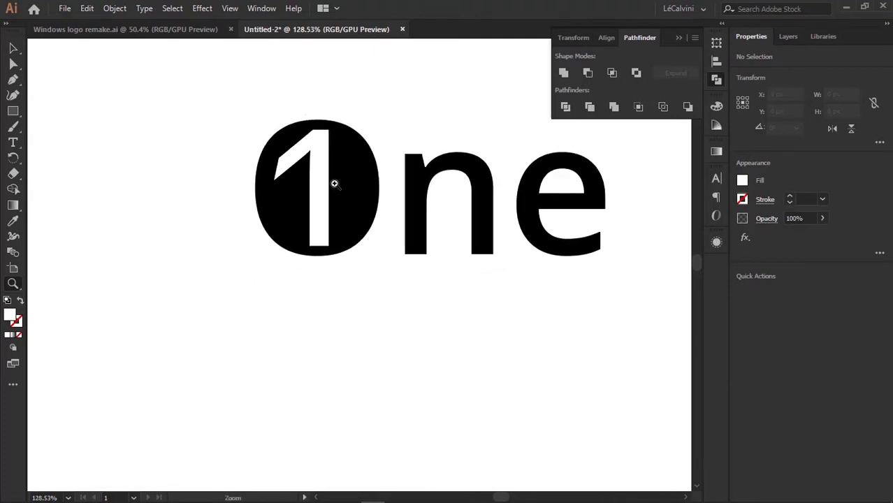
key(v)
click(339, 184)
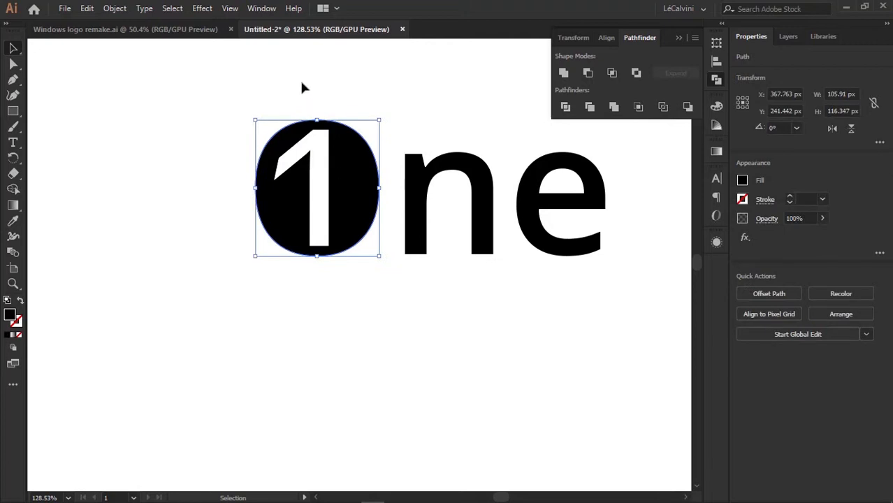
click(299, 85)
click(316, 186)
drag(316, 186, 193, 219)
scroll(305, 171, left, 3)
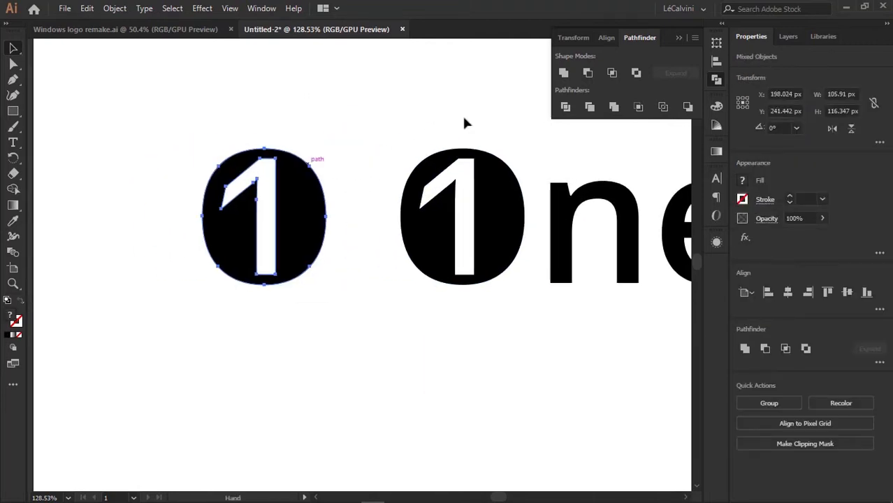
Step: Try Pathfinder Unite on the copied "1" and "O", and undo it
click(563, 74)
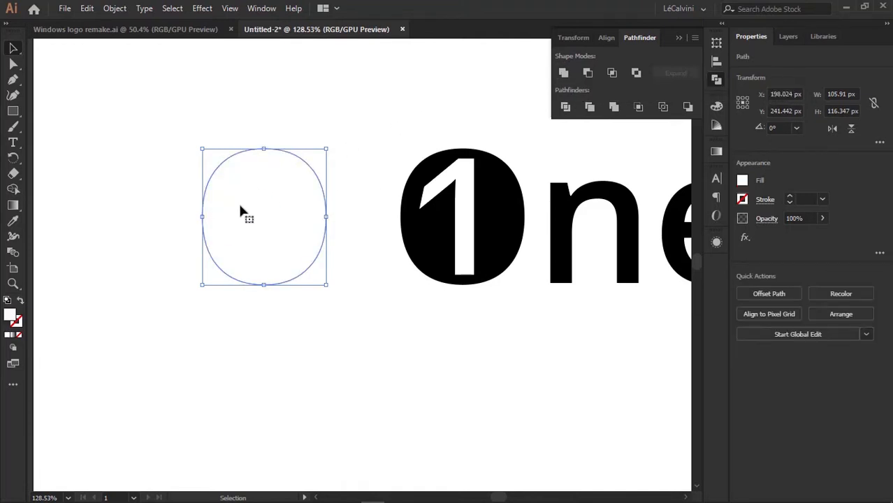
key(ctrl+shift+b)
key(ctrl+z)
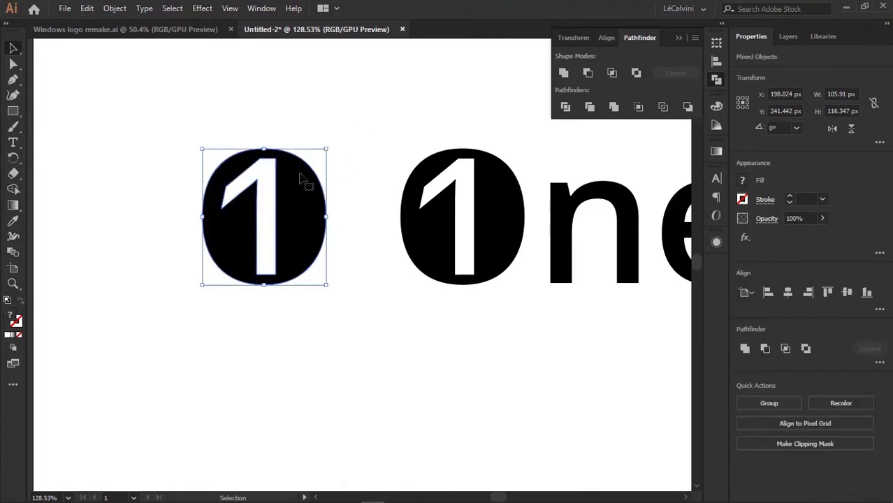
Step: Move the copied "1" and "O" off the artboard to about X -82 px and subtract the "1" with Minus Front
drag(337, 152, 423, 137)
key(ctrl+shift+b)
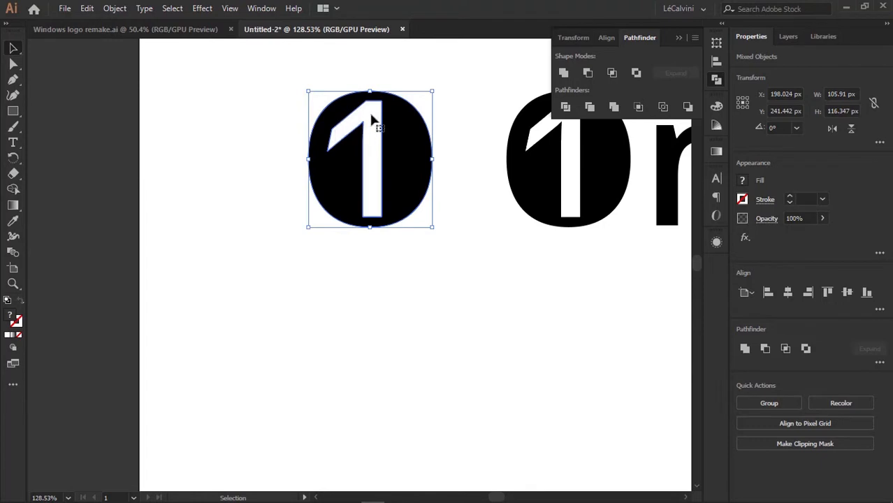
drag(365, 189, 327, 178)
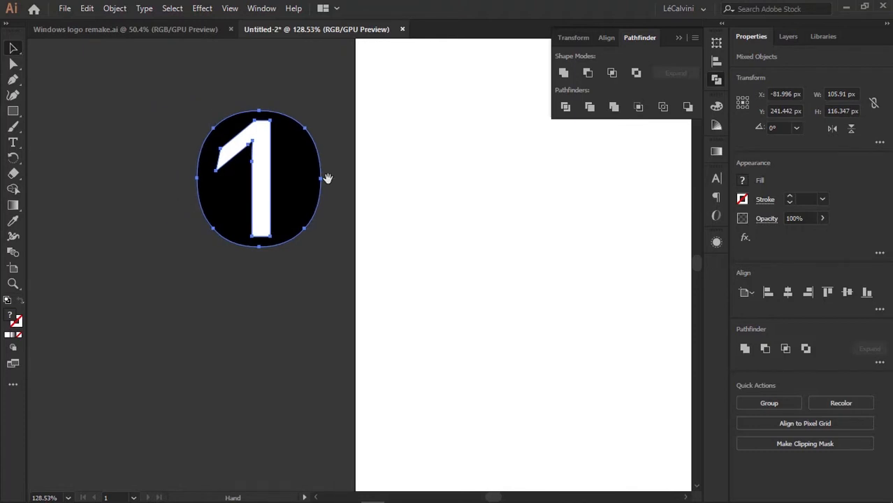
click(588, 73)
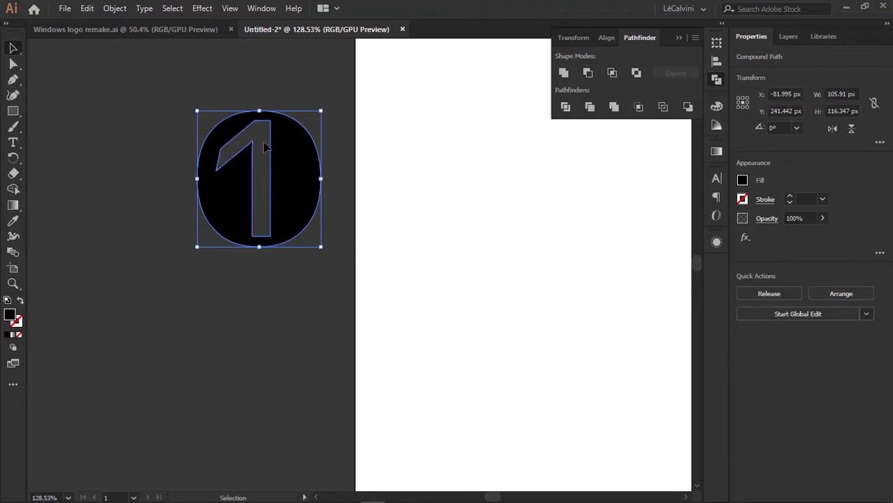
click(375, 166)
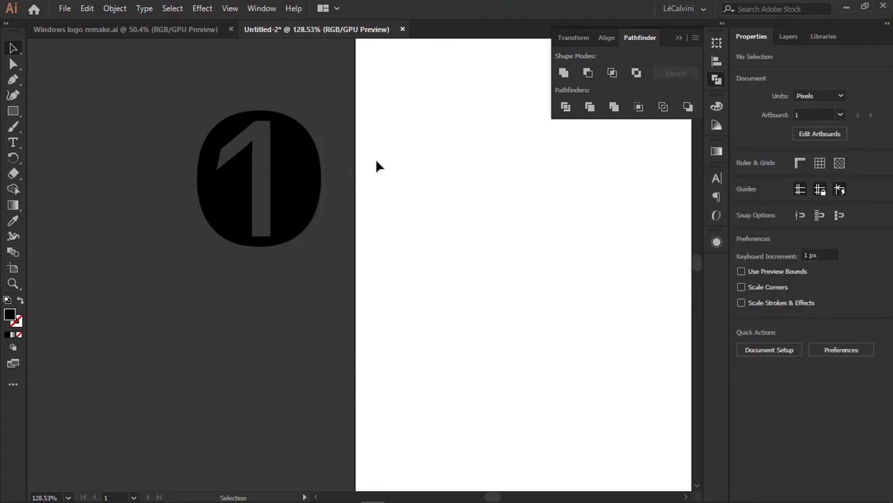
Step: Draw a circle about 16 px wide on the copied "O", at the lower right of the "1", and bring it to the front
drag(17, 115, 64, 128)
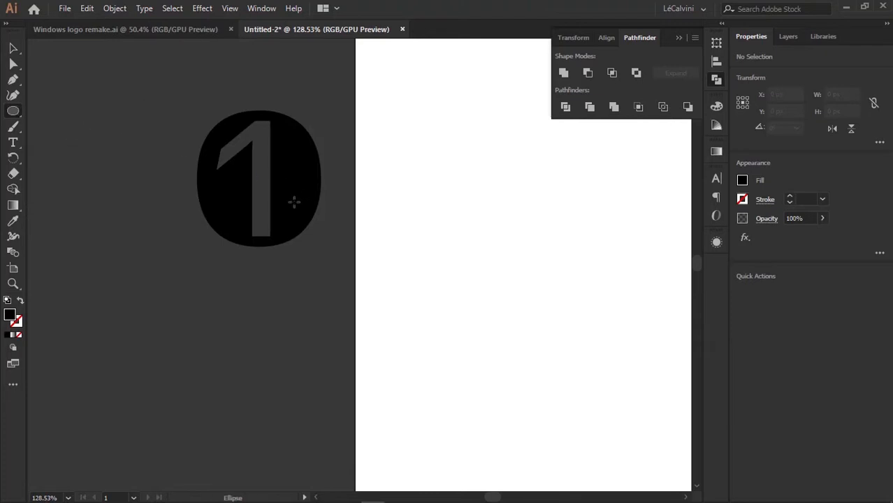
drag(294, 207, 299, 213)
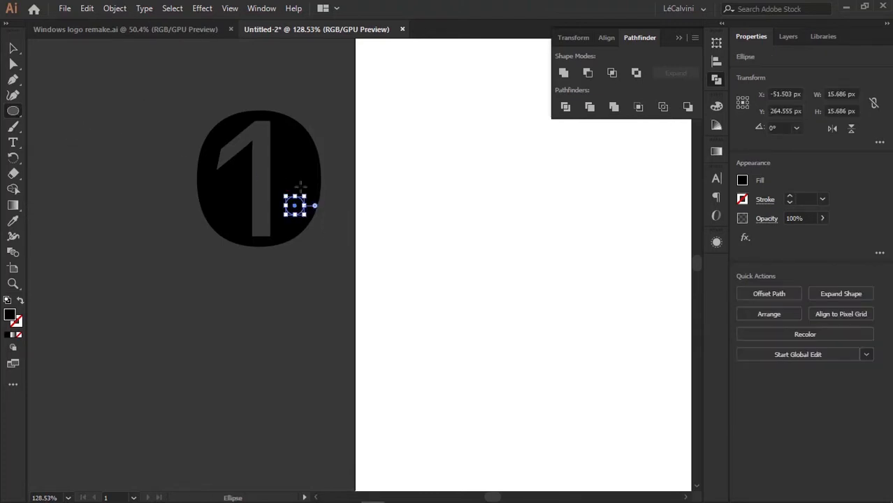
key(v)
key(ctrl)
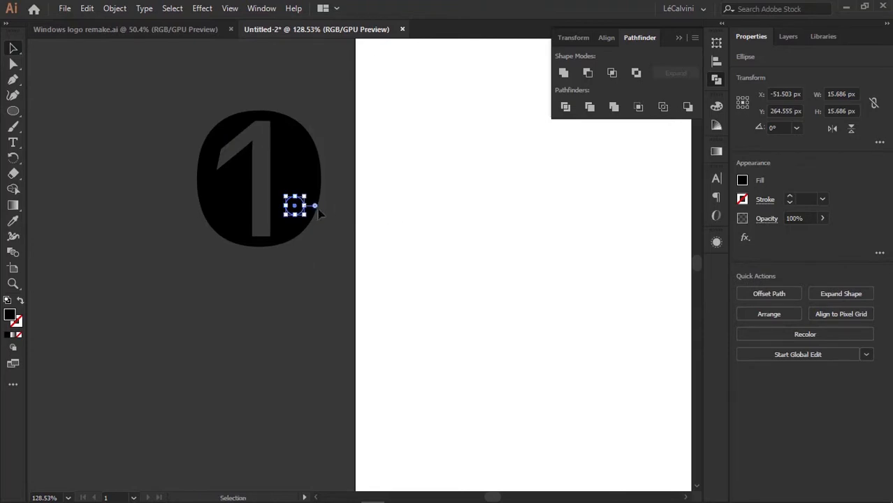
right_click(294, 211)
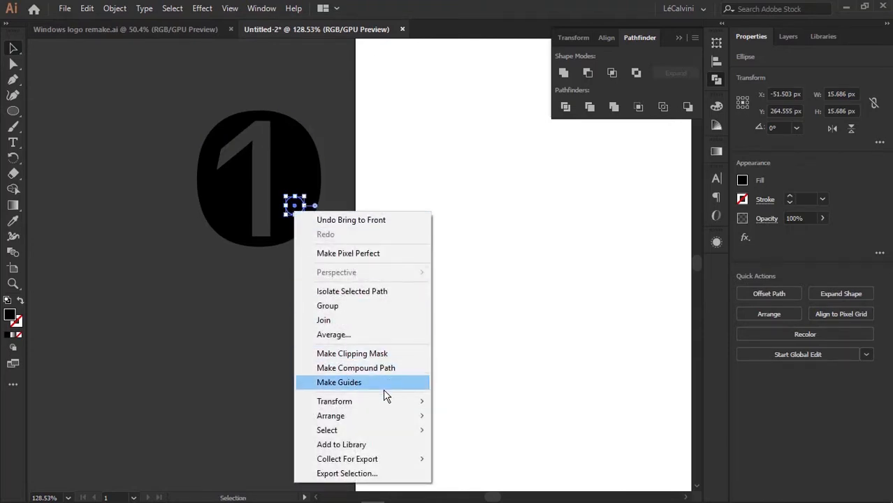
mouse_move(399, 418)
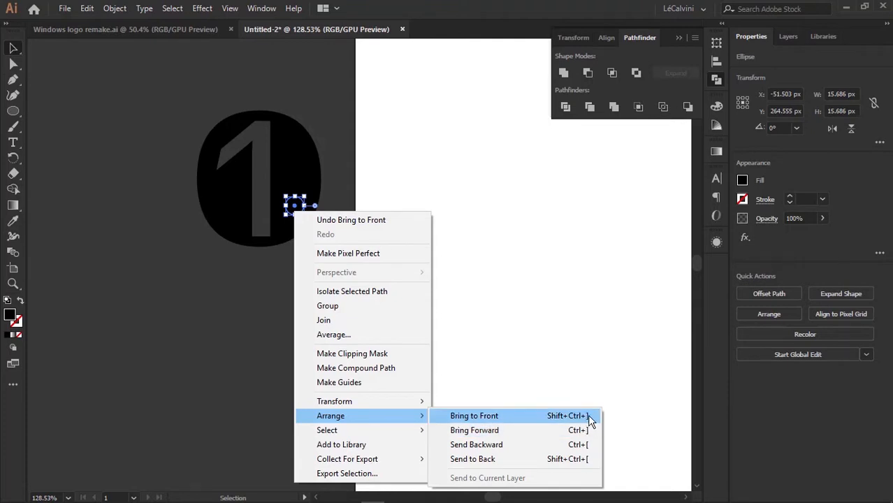
click(480, 271)
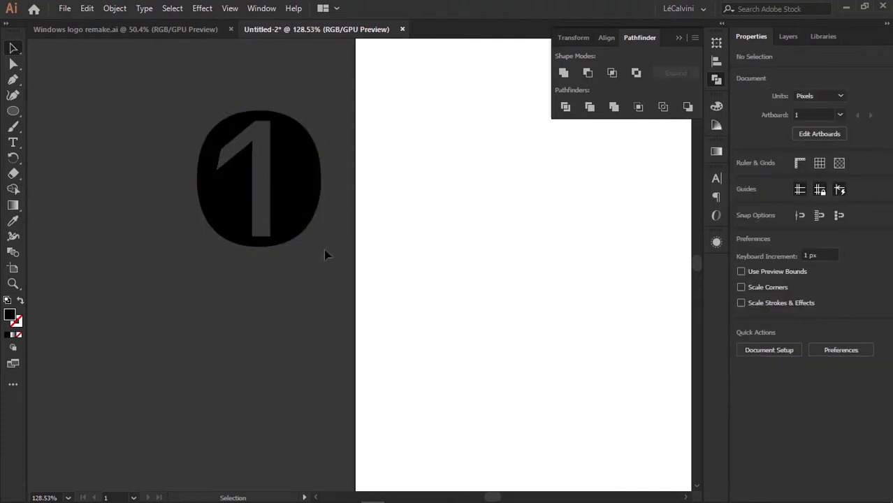
Step: Subtract the small circle from the copied "O" shape with Minus Front and deselect the result
drag(323, 263, 198, 86)
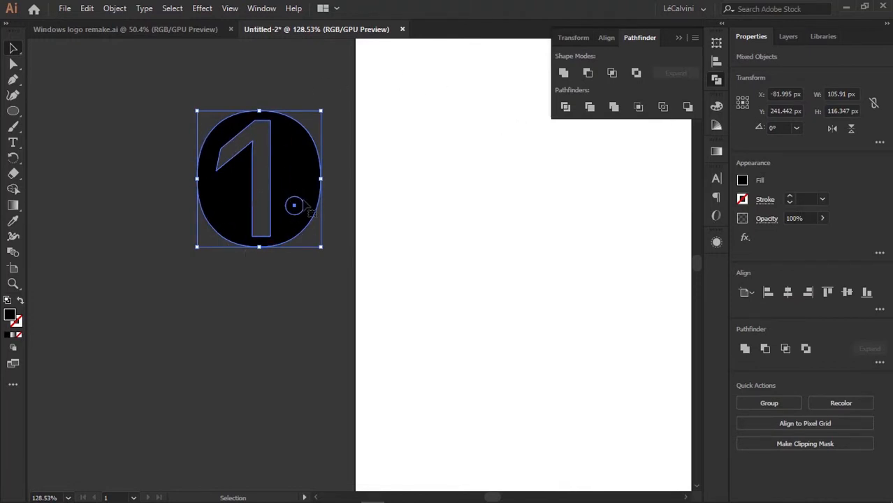
click(586, 74)
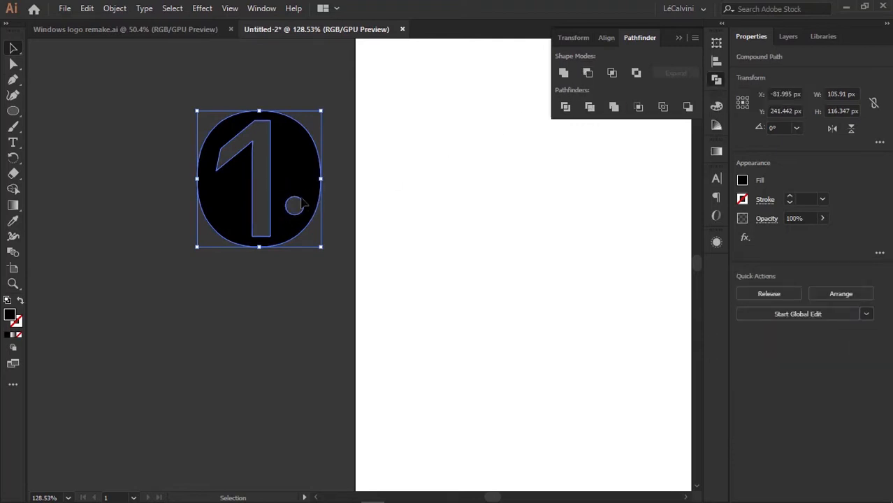
click(382, 198)
Step: Move the punched "O" copy horizontally back onto the artboard at about X 121 px and deselect it
ctrl+drag(379, 187, 375, 160)
key(v)
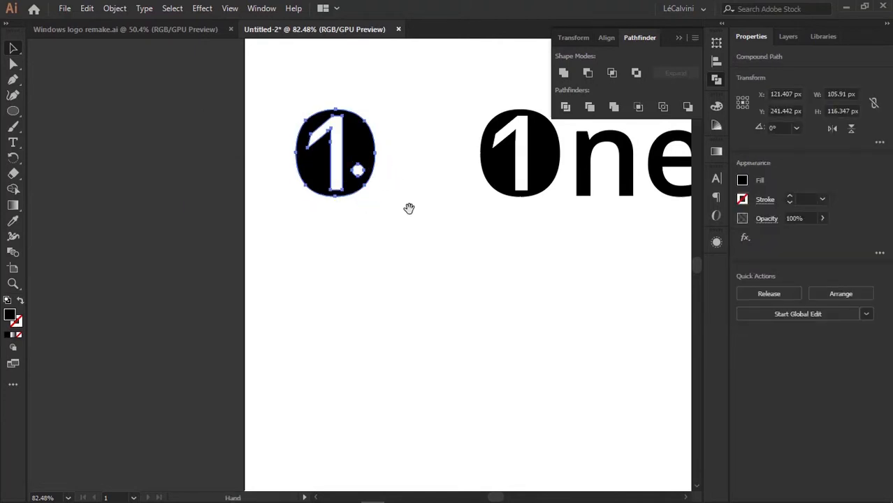
drag(409, 208, 279, 208)
click(297, 219)
key(z)
drag(385, 218, 275, 174)
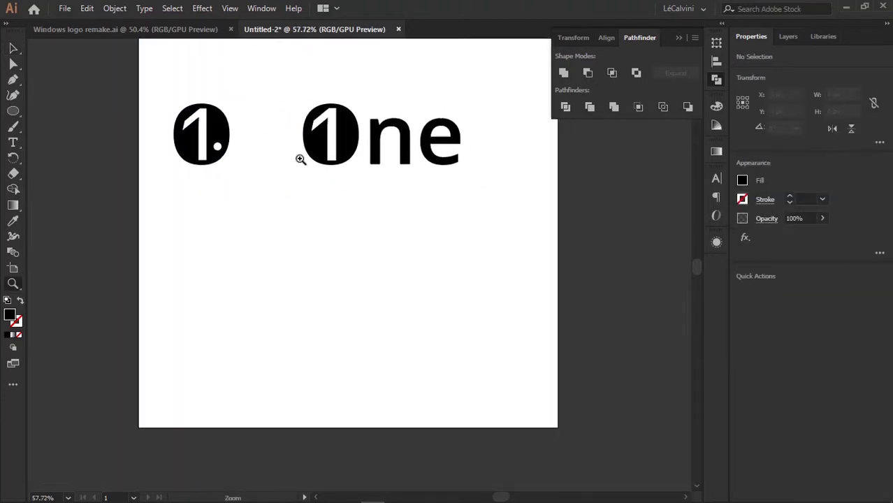
Step: Copy the off-artboard "1 ONE" text to below the "One" design, about X 440 px, Y 398 px, and convert it to outlines
key(v)
drag(494, 207, 317, 102)
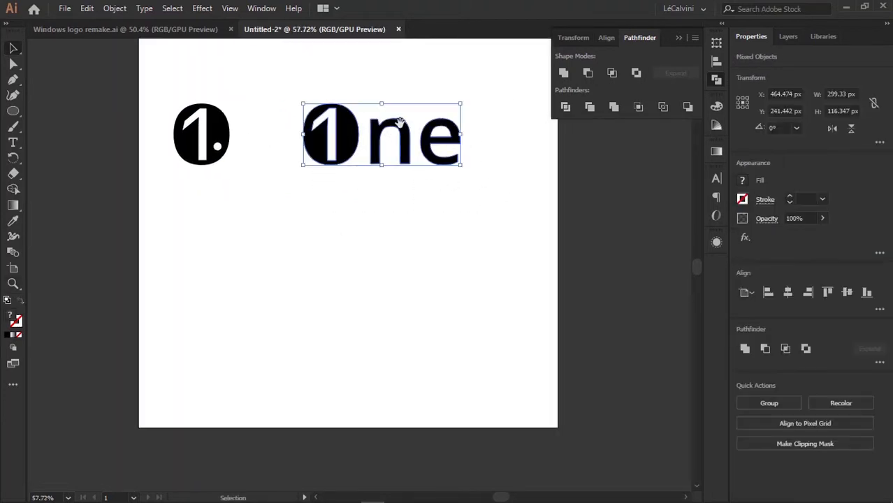
key(z)
drag(448, 138, 363, 101)
drag(351, 92, 337, 153)
key(v)
click(281, 136)
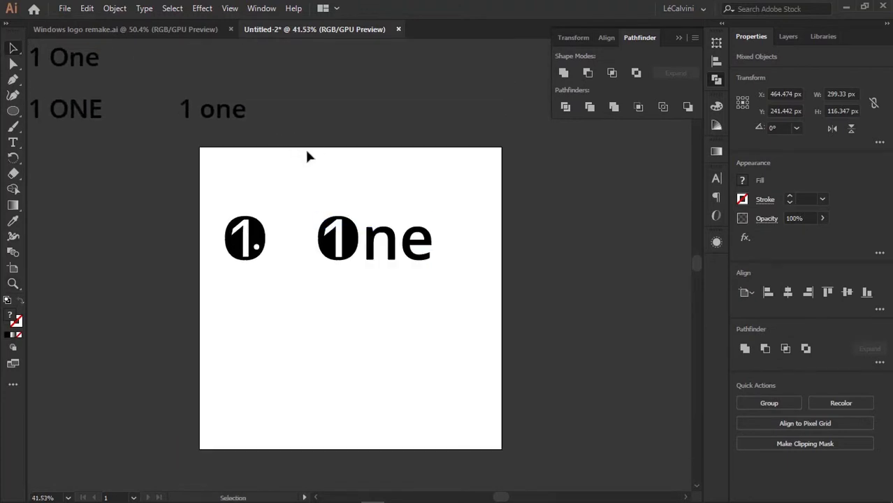
drag(72, 101, 458, 280)
key(z)
key(ctrl+shift+o)
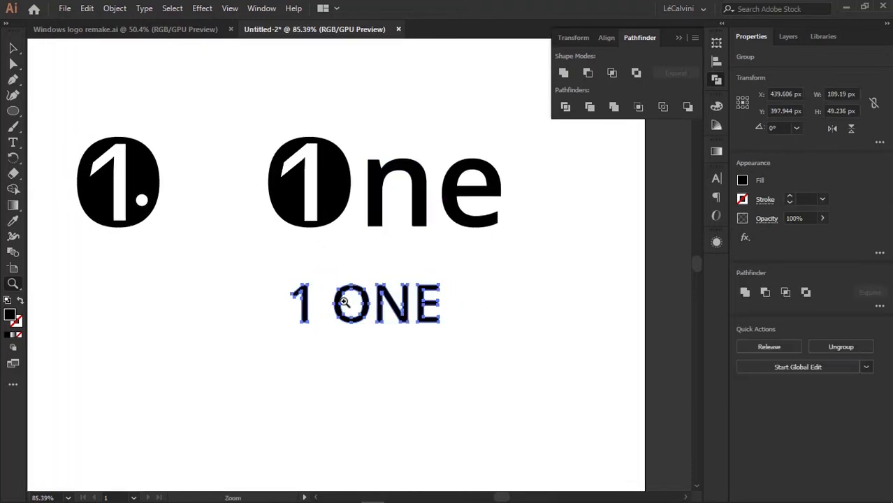
Step: Ungroup the outlined "1 ONE" and delete its "1" and "O"
key(v)
right_click(370, 304)
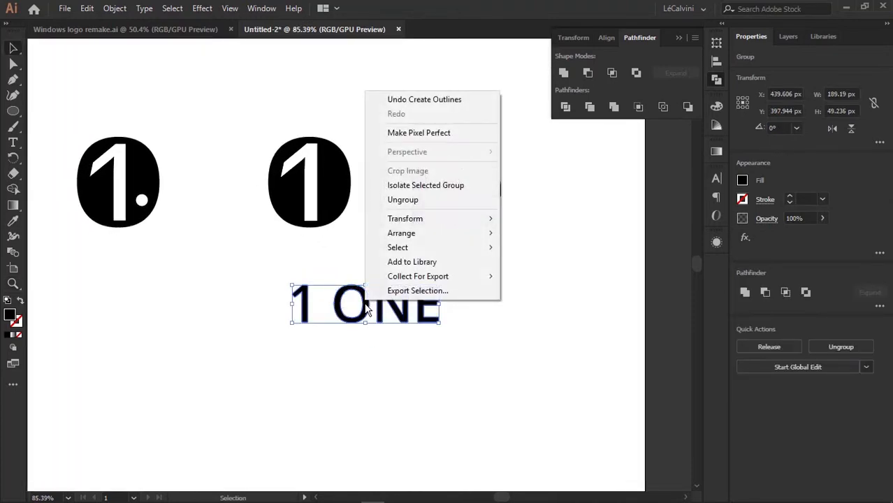
click(417, 201)
click(365, 369)
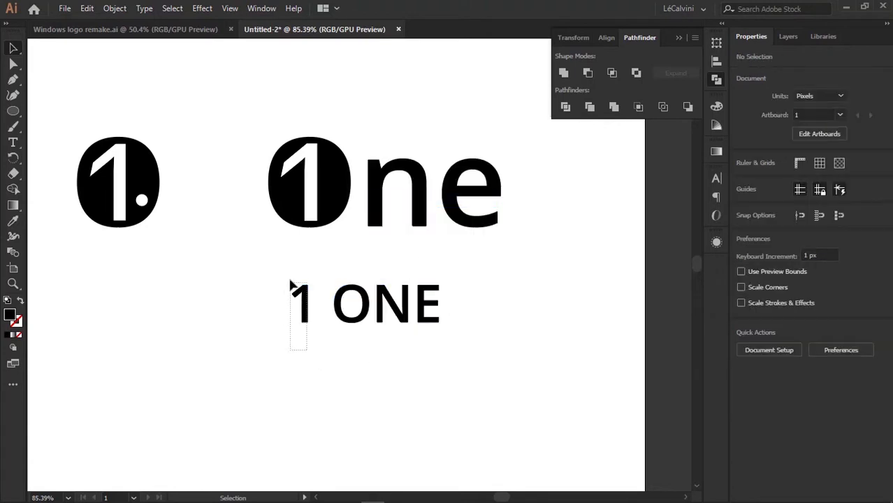
click(293, 285)
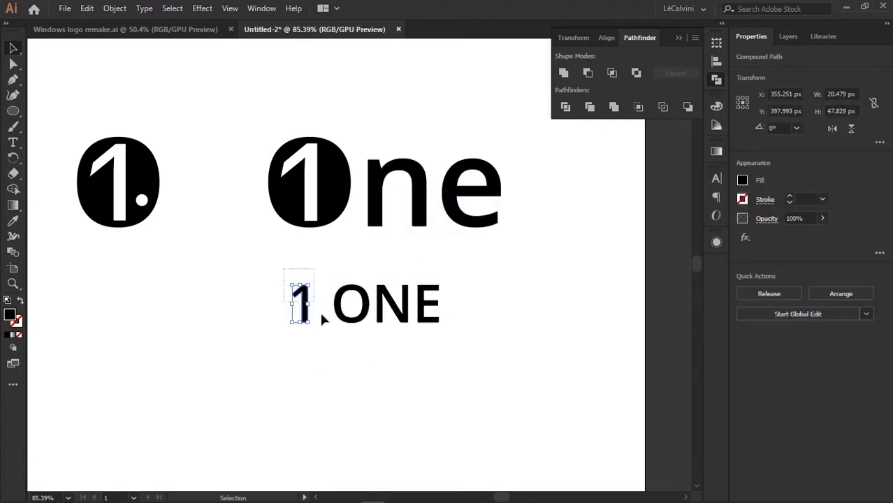
drag(366, 361, 360, 360)
key(Delete)
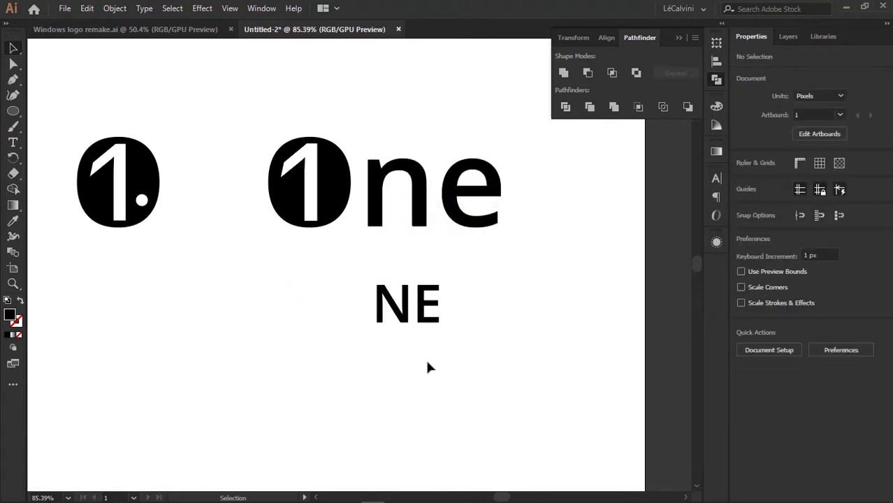
Step: Duplicate the "One" design straight down to about Y 498 px and delete the "ne" from the copy
drag(435, 345, 362, 272)
drag(540, 259, 383, 118)
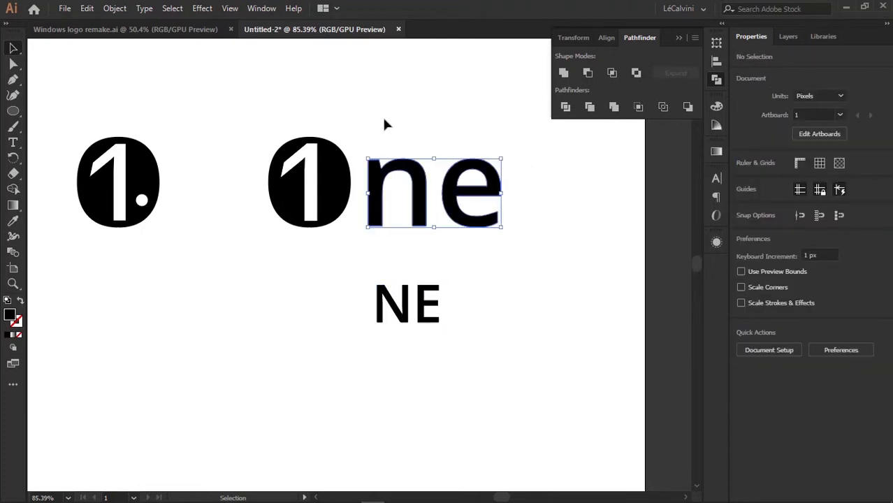
drag(512, 259, 270, 178)
drag(325, 221, 299, 342)
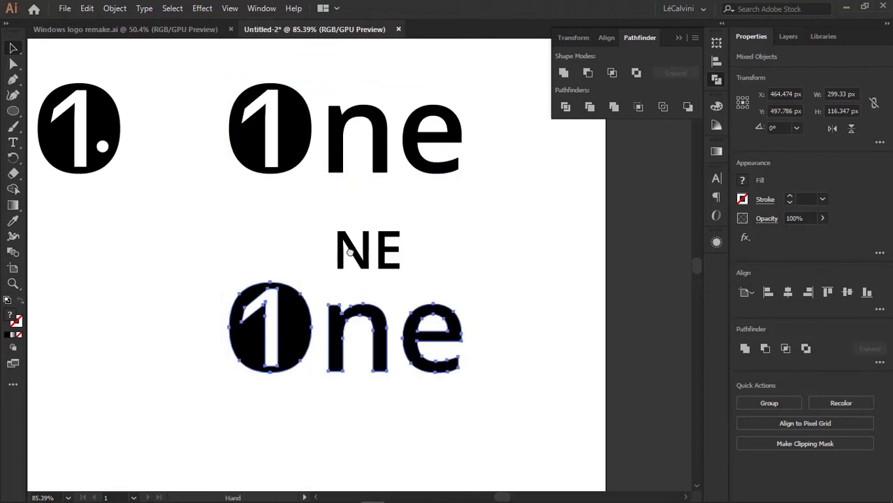
drag(350, 250, 323, 174)
click(353, 197)
drag(480, 349, 300, 214)
key(Delete)
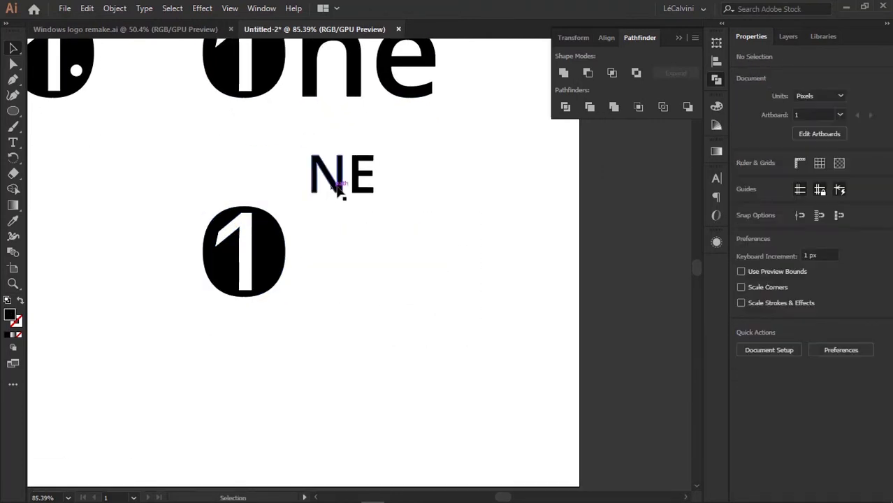
Step: Group the "N" and "E" and align the group's vertical center to the lower "O" as key object
drag(436, 243, 298, 132)
key(ctrl+g)
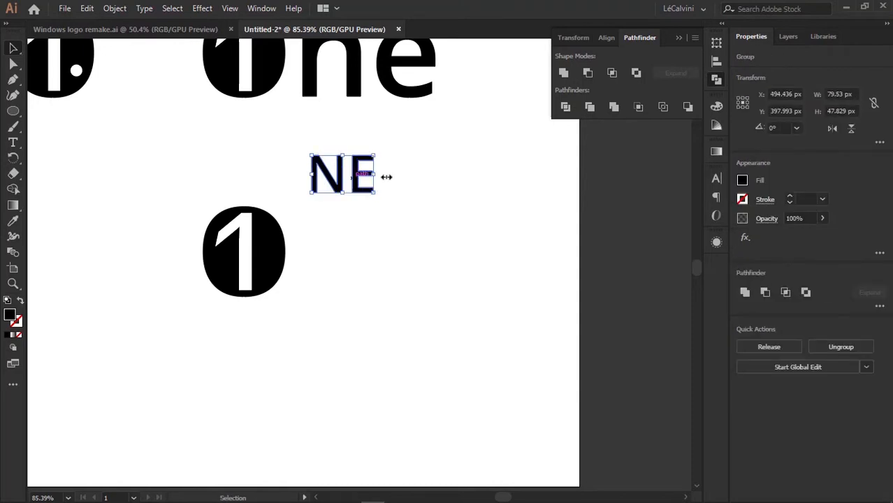
shift+click(264, 240)
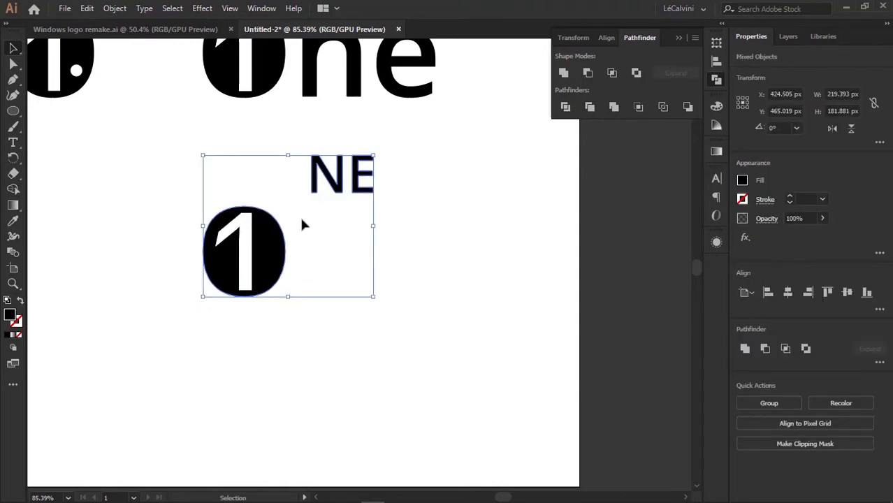
click(267, 246)
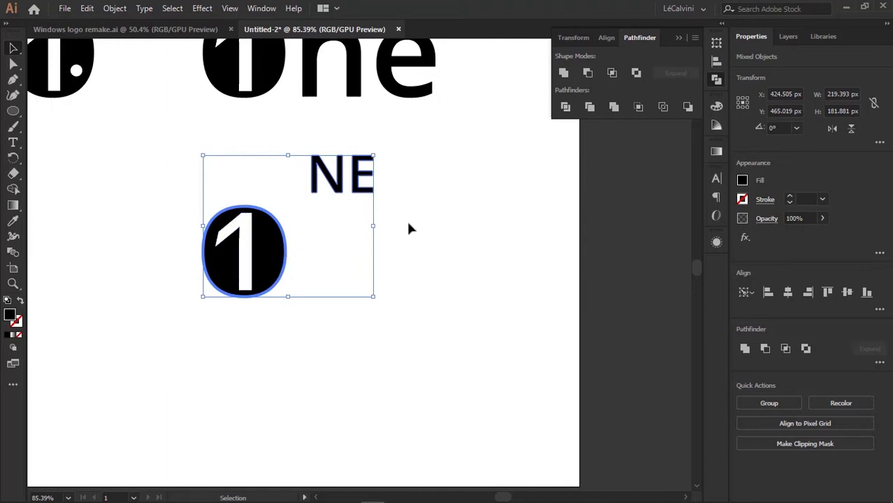
click(426, 313)
drag(397, 335, 187, 189)
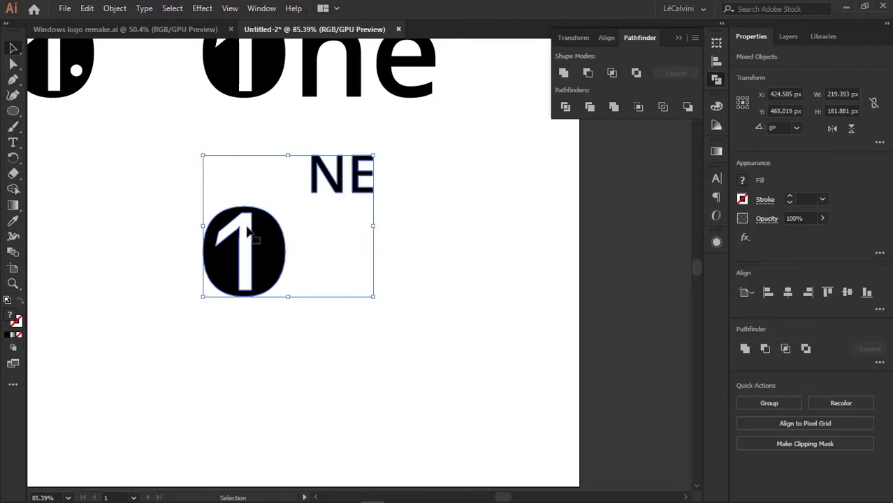
click(263, 257)
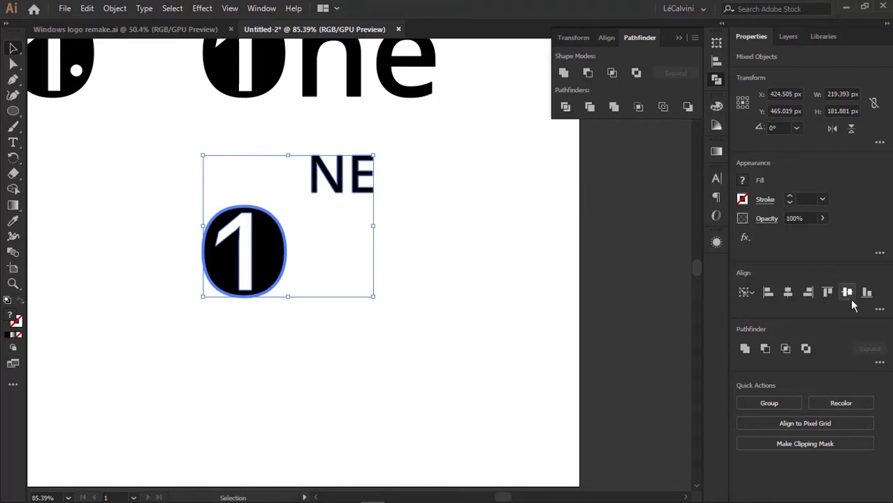
click(249, 10)
click(335, 168)
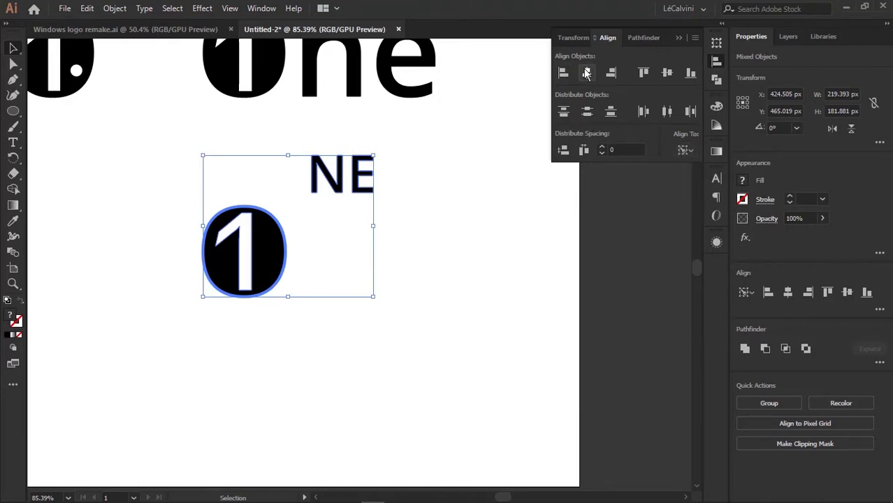
click(667, 73)
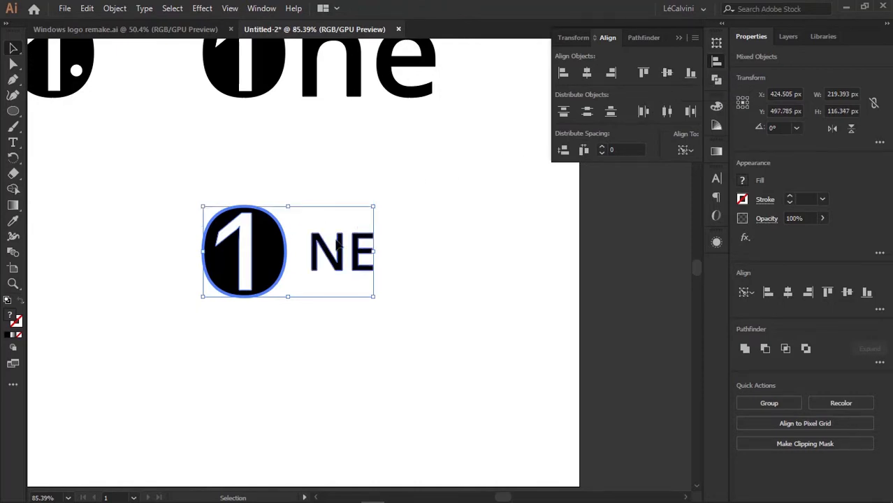
Step: Enlarge the "NE" group from its center to about 133 px wide and nudge it right to about X 507 px
drag(399, 299, 313, 236)
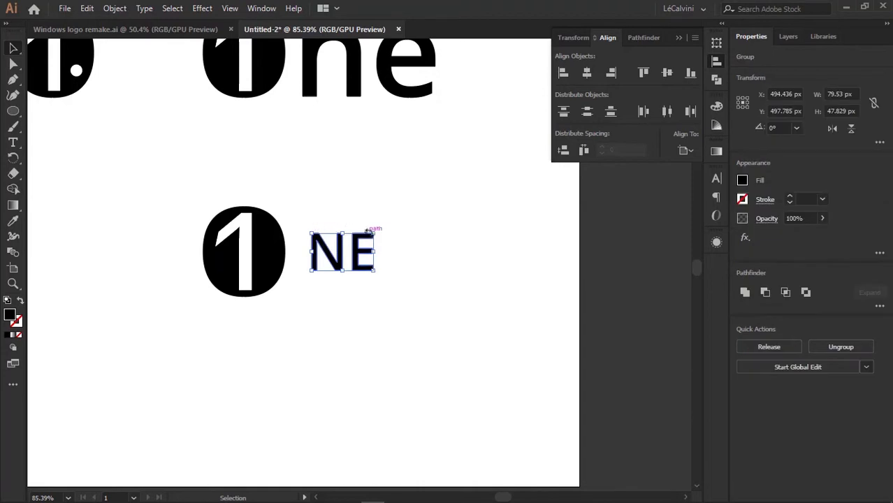
drag(376, 234, 396, 212)
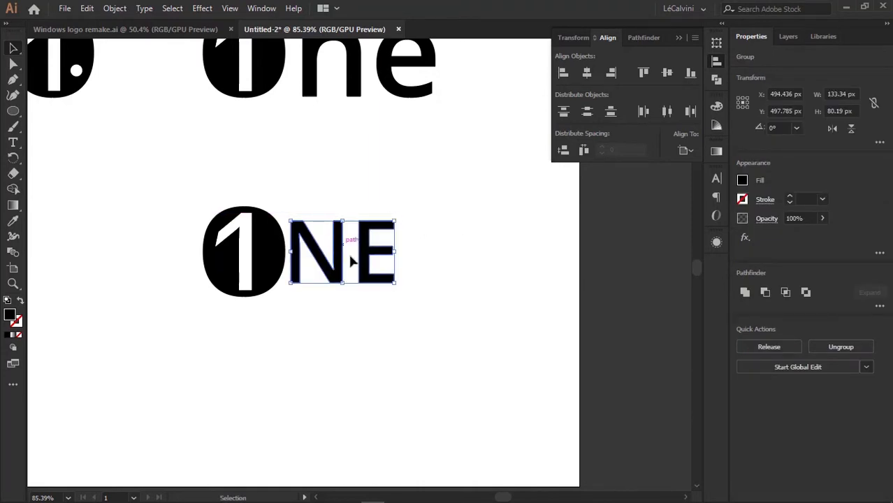
key(Right)
key(Right)
key(Right)
key(Right)
key(Right)
key(Right)
key(Right)
key(Right)
key(Right)
key(Right)
key(Right)
key(Right)
key(Right)
key(Right)
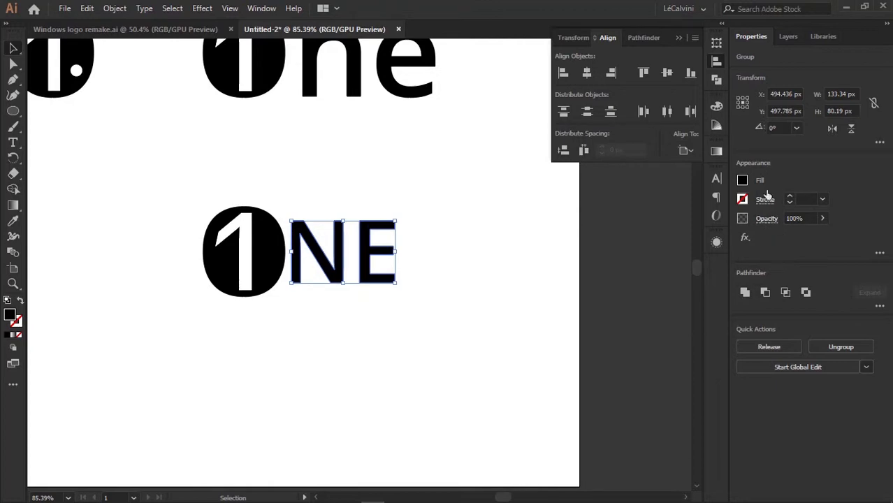
key(Left)
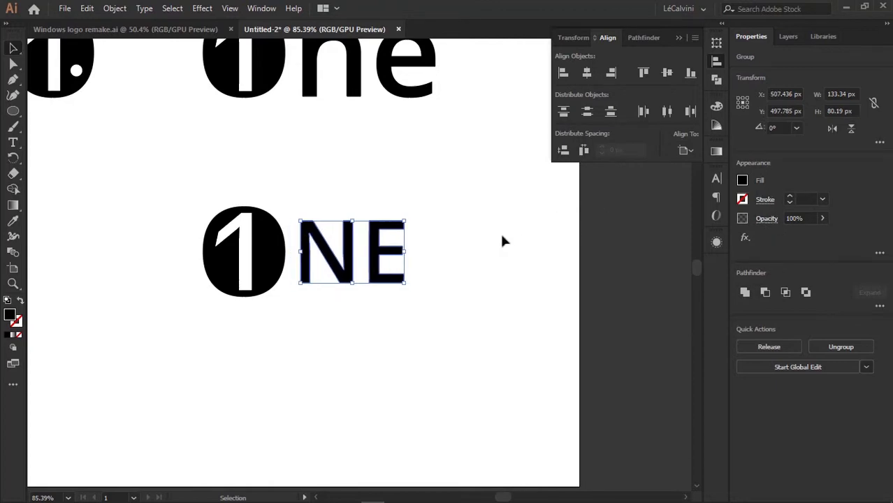
Step: Enlarge the "NE" group proportionally to about 175 px wide, nudge it right to about X 525 px, and deselect it
drag(404, 219, 431, 208)
key(shift+Right)
drag(431, 209, 429, 210)
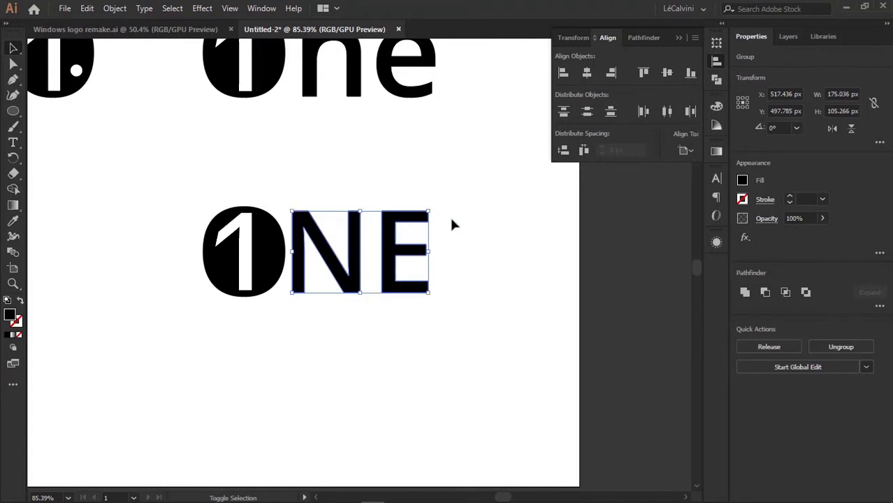
key(Right)
key(Right)
key(Right)
key(Right)
key(Right)
key(Right)
key(Right)
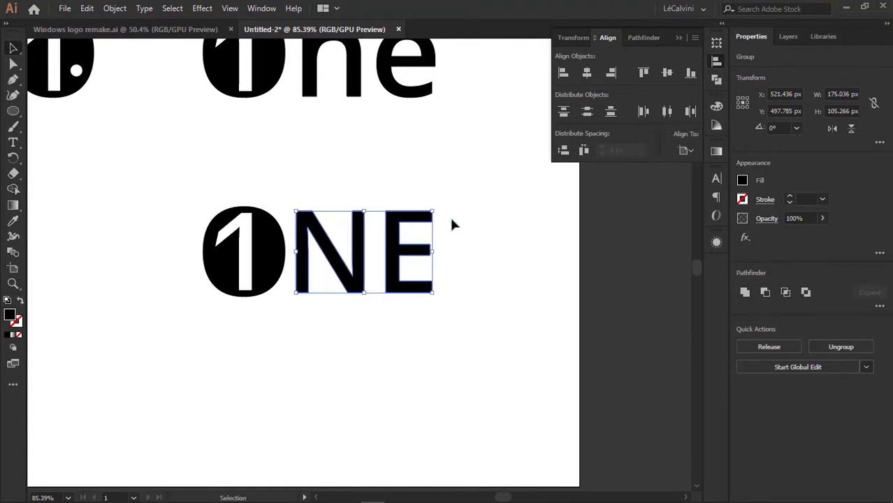
click(468, 253)
Step: Duplicate the enlarged "NE" group straight down to about Y 672 px
key(space)
drag(449, 253, 444, 238)
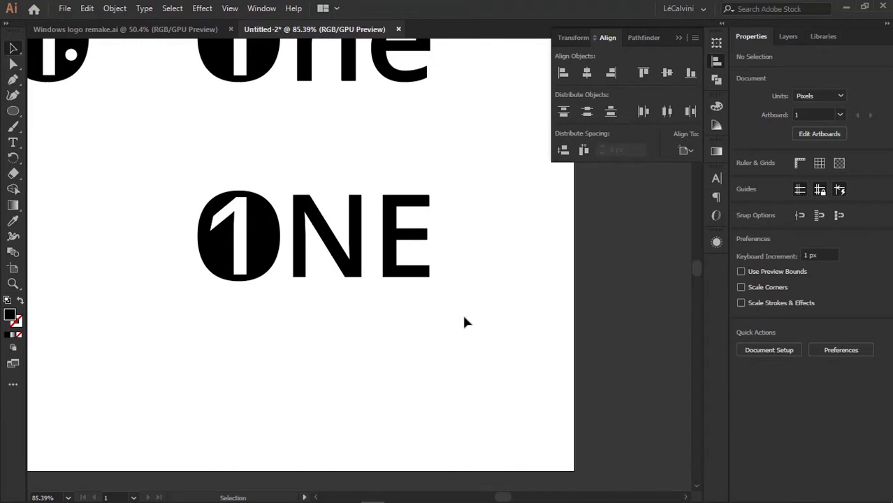
drag(460, 312, 436, 255)
key(space)
key(space)
drag(475, 278, 323, 183)
key(space)
drag(326, 232, 345, 135)
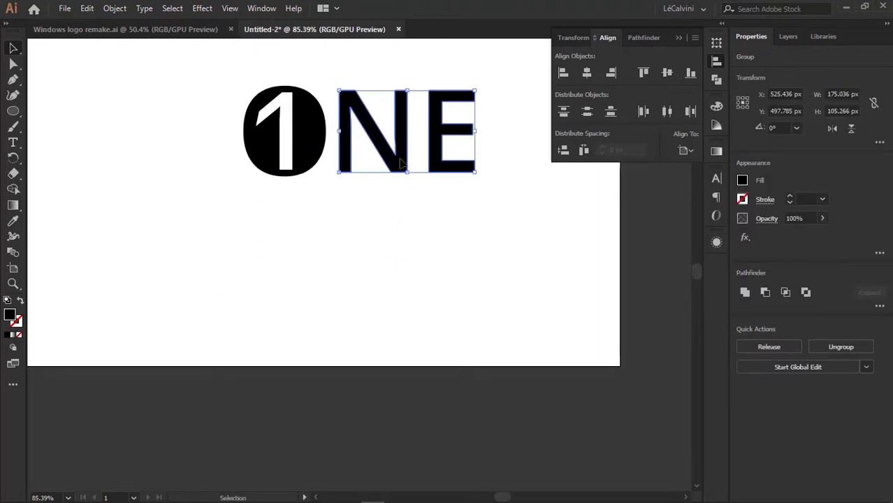
drag(404, 171, 415, 308)
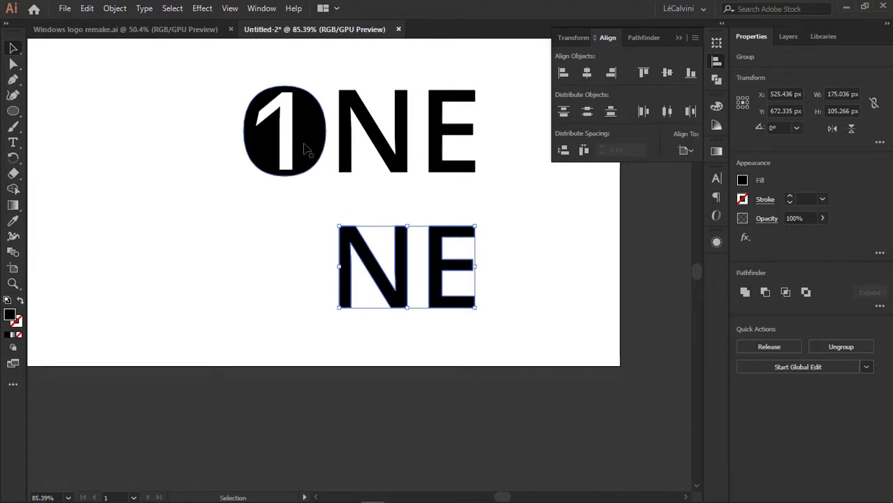
Step: Try placing a copy of the solid "O" directly above the one in the lower "ONE", and undo it
click(278, 153)
drag(279, 171, 292, 156)
key(ctrl+w)
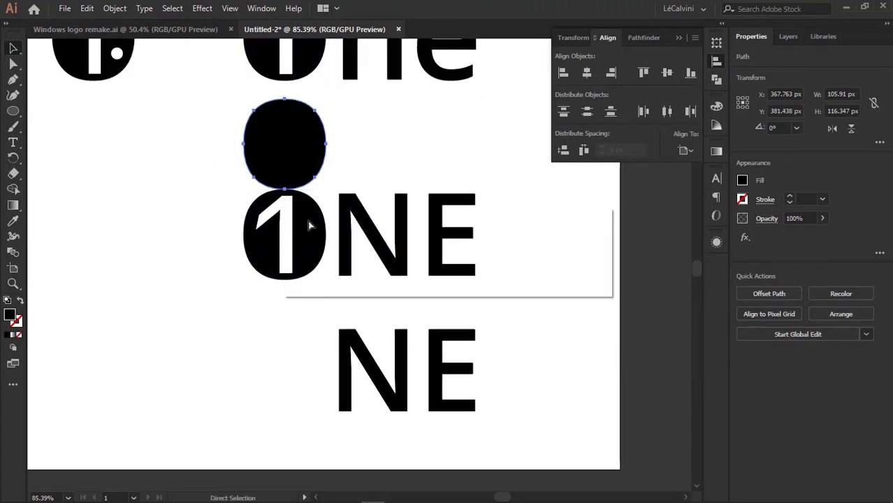
click(570, 276)
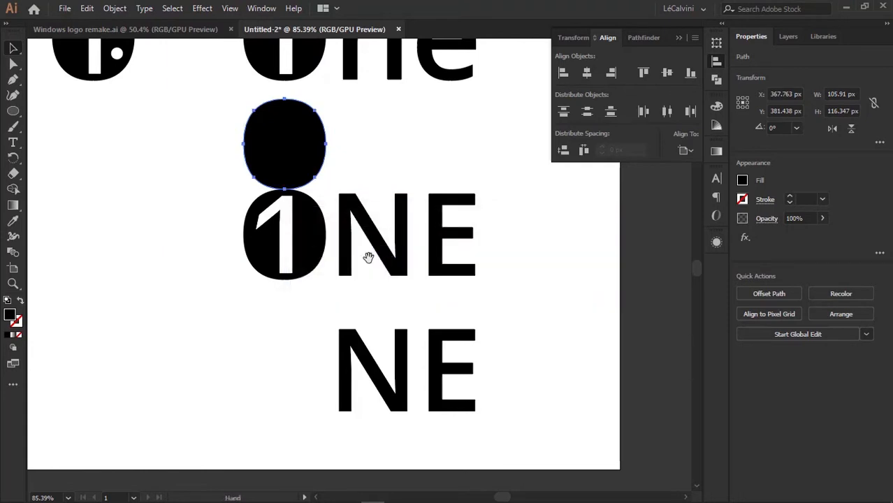
key(ctrl+shift)
key(ctrl+z)
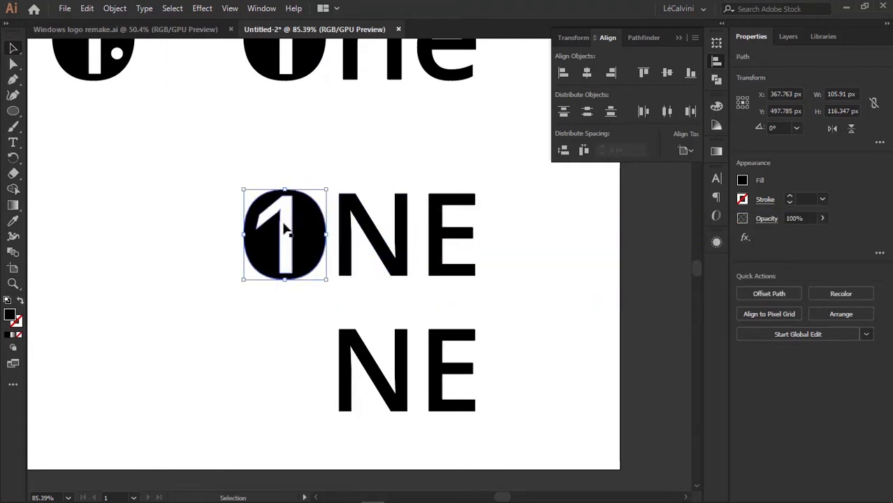
Step: Subtract the white "1" from the "O" of the lower "ONE" with Minus Front and deselect the result
click(285, 227)
click(298, 320)
drag(293, 322, 241, 178)
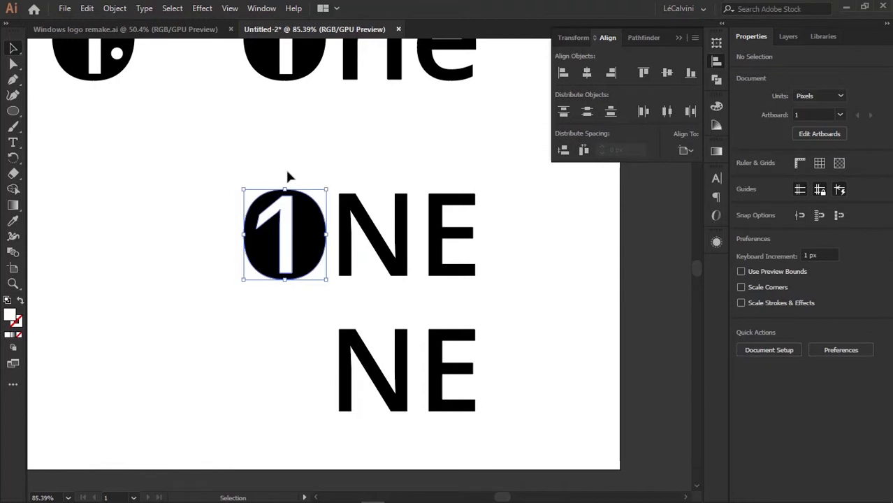
click(715, 78)
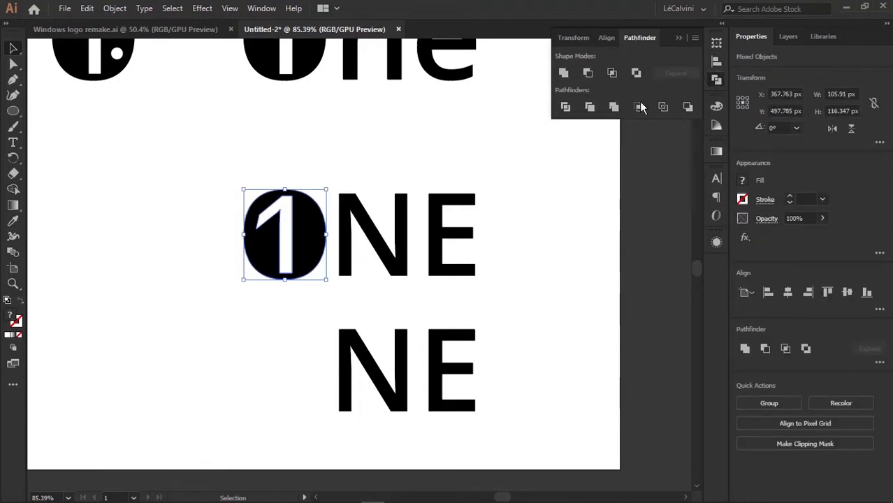
click(587, 74)
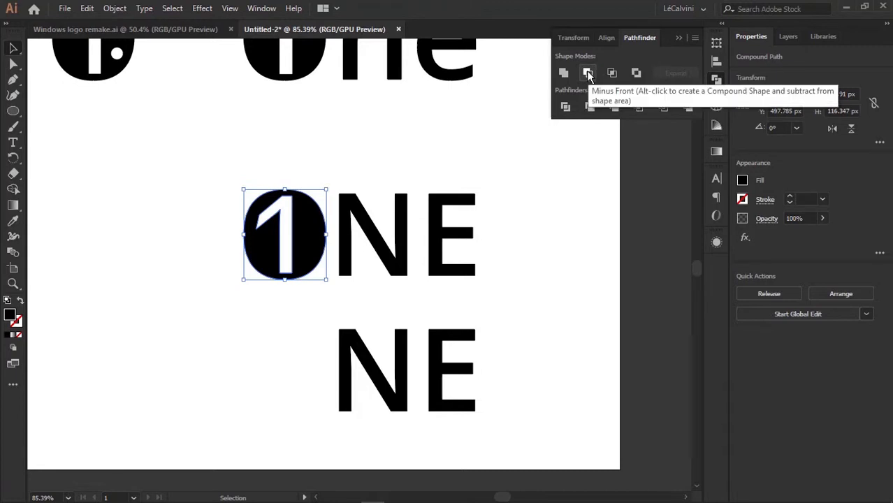
drag(335, 282, 368, 258)
key(ctrl+z)
key(space)
click(363, 255)
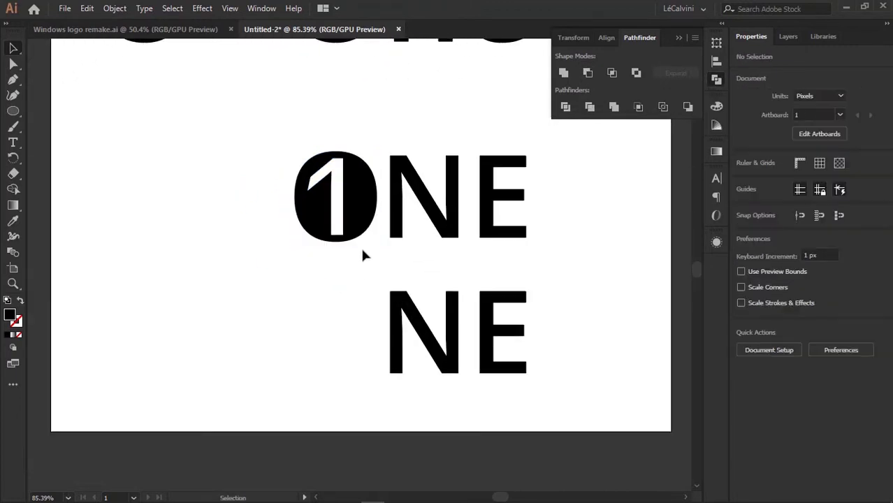
Step: Rotate the punched "O" of the lower "ONE" slightly clockwise and deselect it
click(359, 227)
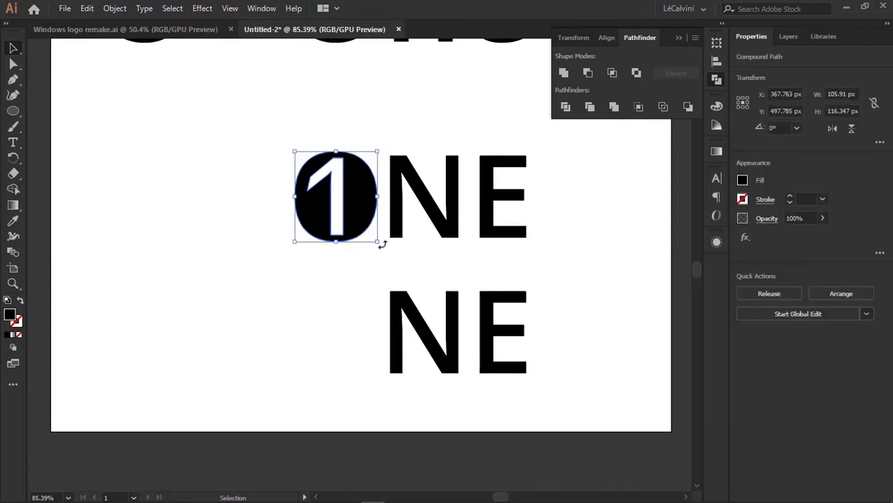
drag(382, 246, 341, 157)
click(382, 260)
key(ctrl+z)
key(space)
key(ctrl+shift+z)
click(361, 169)
key(space)
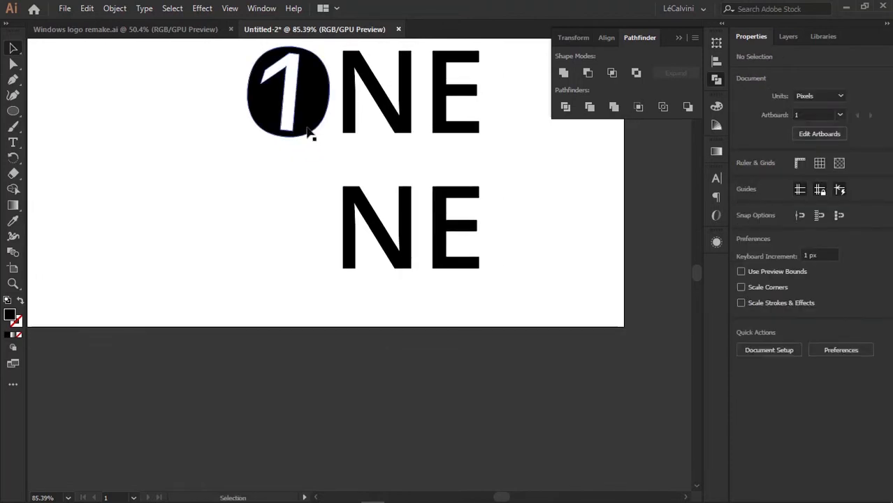
Step: Compare the upright and tilted versions of the punched "O" by repeatedly undoing and redoing its rotation
key(ctrl+z)
key(ctrl+shift+z)
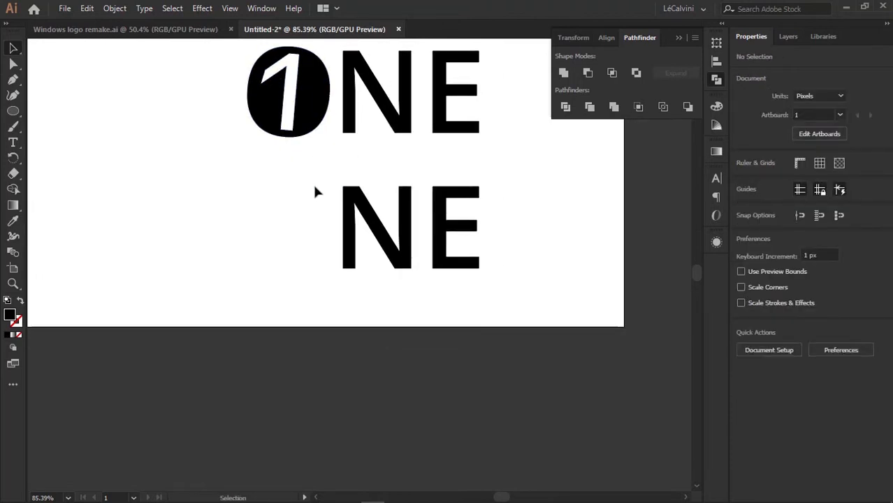
key(ctrl+z)
key(ctrl+shift+z)
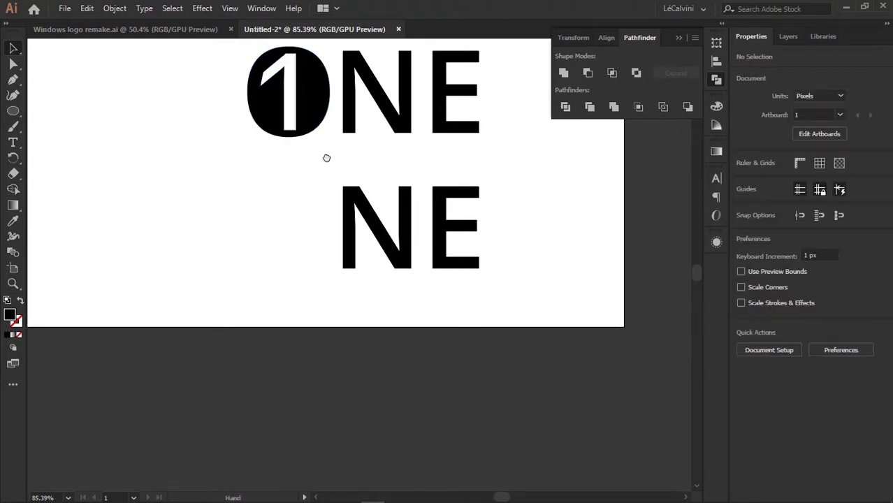
key(space)
drag(325, 155, 328, 181)
key(ctrl+z)
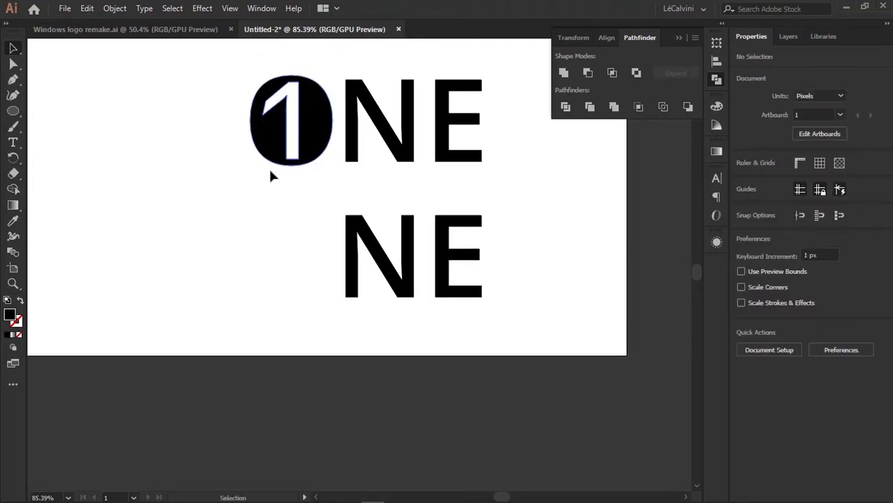
key(space)
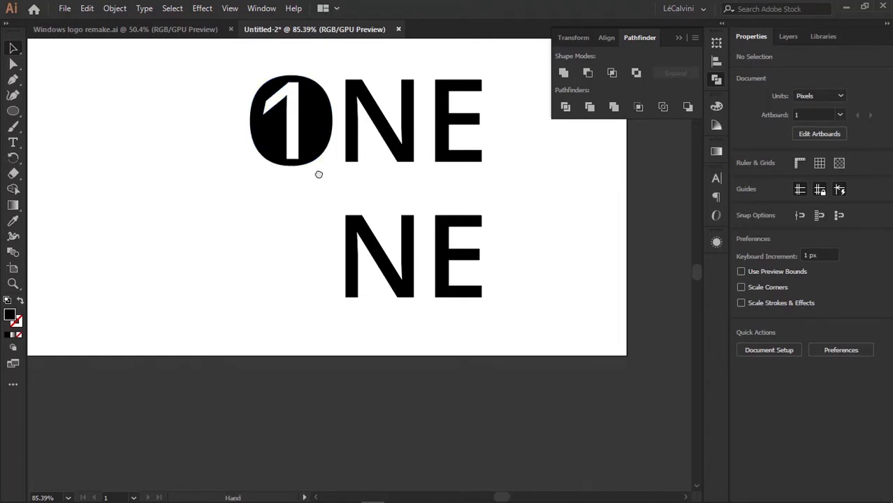
drag(319, 173, 325, 160)
key(ctrl+shift+z)
click(326, 174)
key(space)
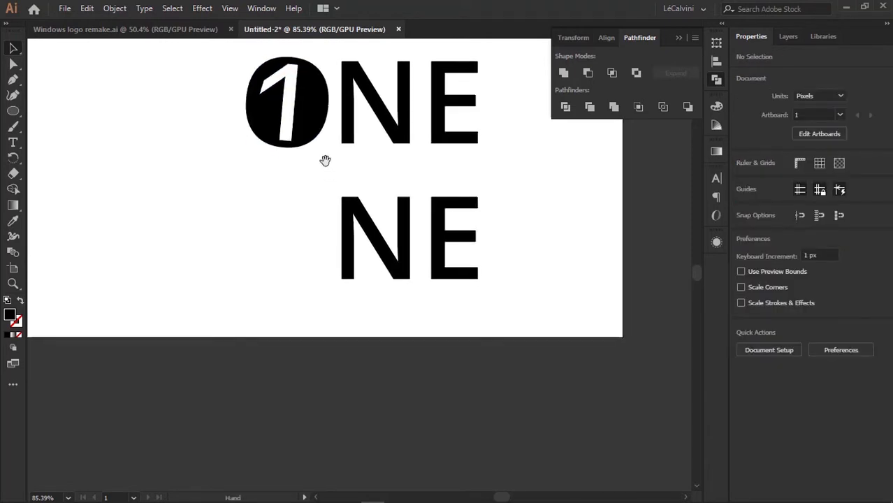
Step: Duplicate the tilted punched "O" straight up to about Y 366 px
drag(309, 126, 312, 59)
key(space)
key(space)
drag(361, 222, 329, 241)
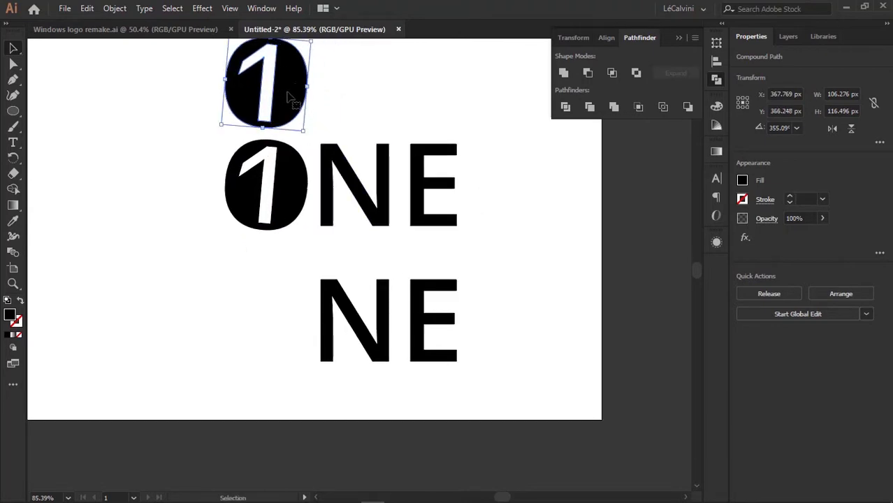
Step: Vertically centre the "O" copy on the bottom "NE" group using Align to Key Object, and deselect both
shift+click(389, 317)
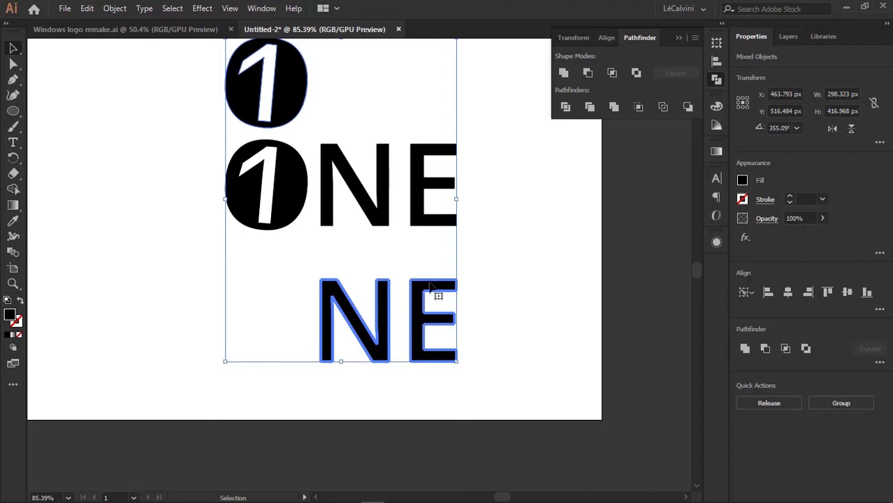
click(678, 39)
click(718, 62)
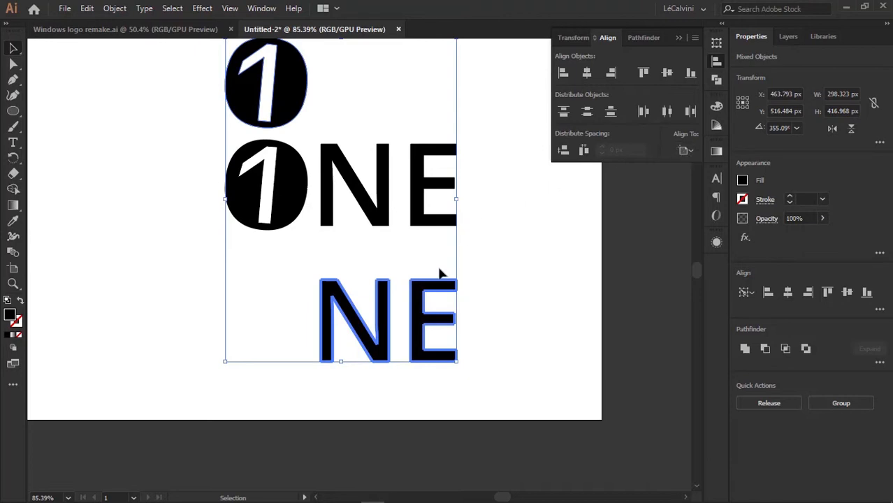
click(683, 149)
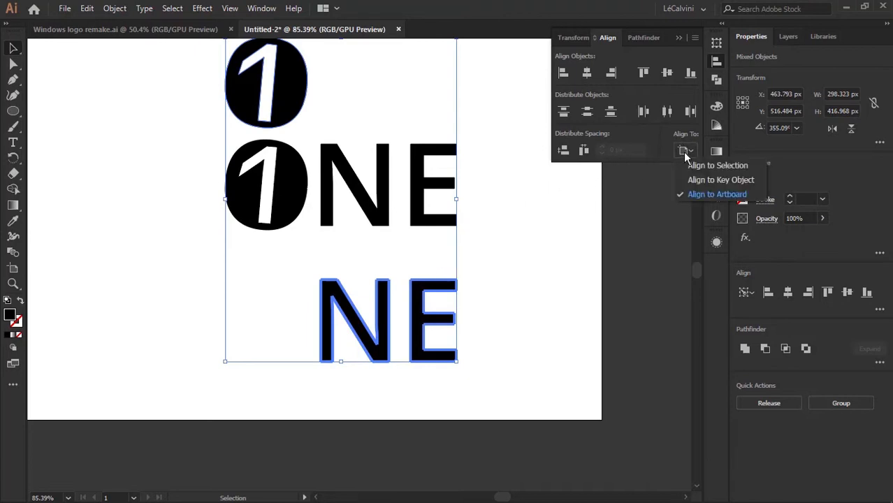
click(704, 180)
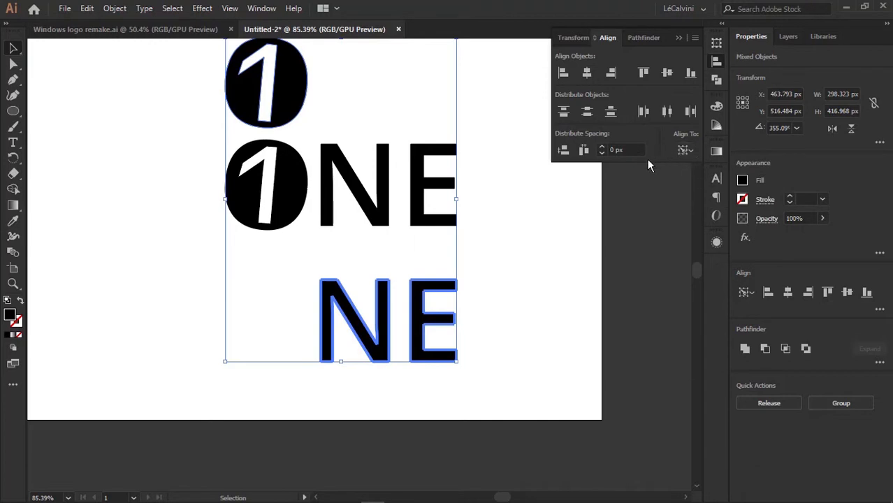
click(667, 73)
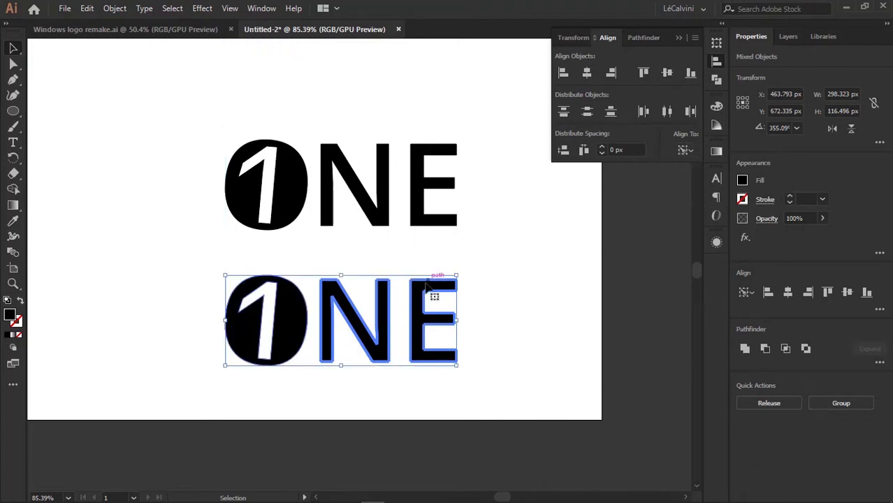
click(537, 255)
Step: Examine the two finished "ONE" designs up close with the Zoom tool
key(w)
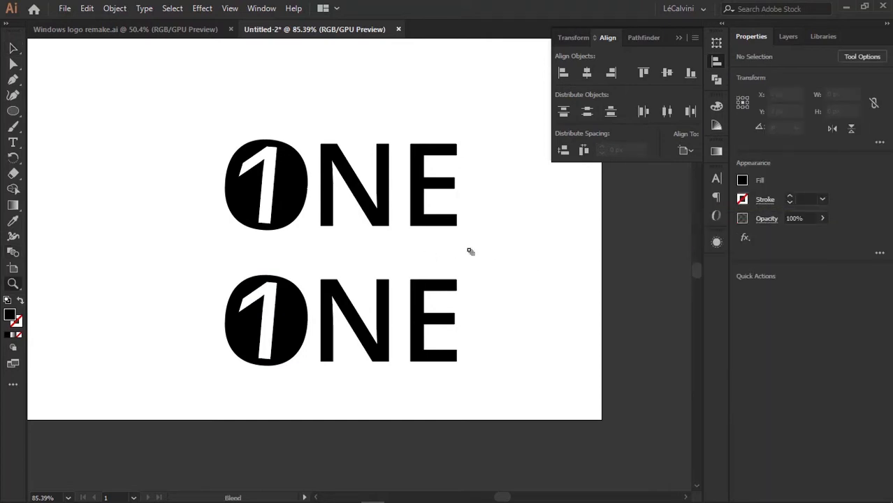
key(z)
drag(200, 202, 243, 187)
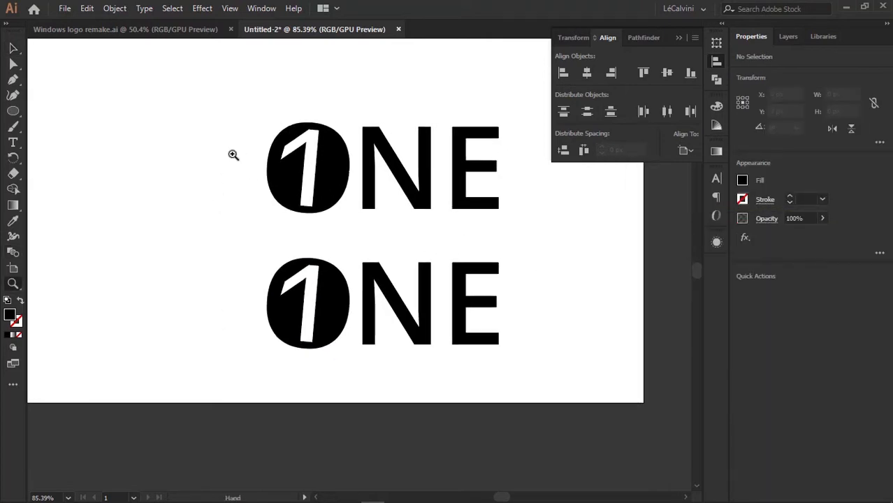
drag(362, 128, 323, 185)
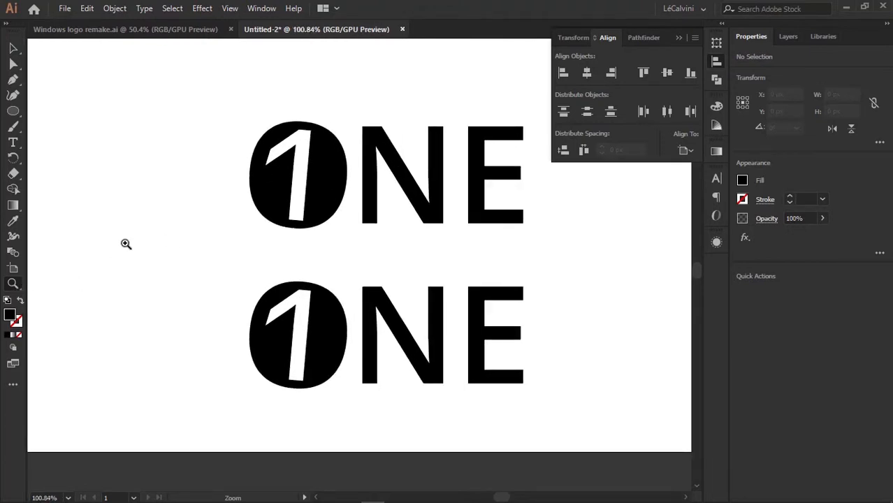
drag(167, 239, 241, 206)
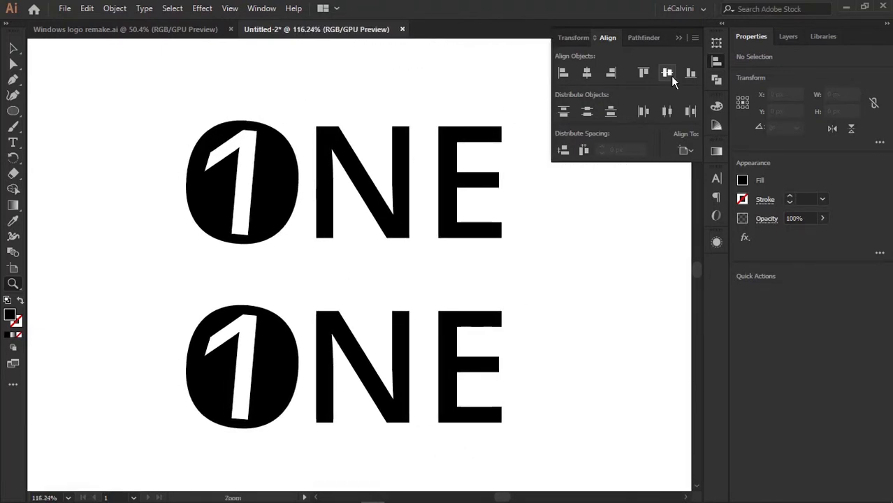
click(678, 37)
drag(518, 137, 361, 208)
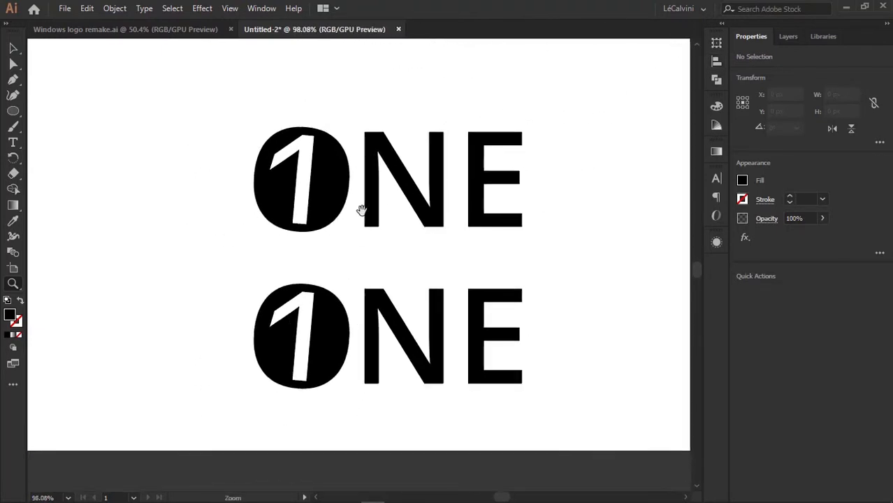
Step: Look over the "1.", "One" and both "ONE" designs across the artboard with the Hand tool
click(13, 287)
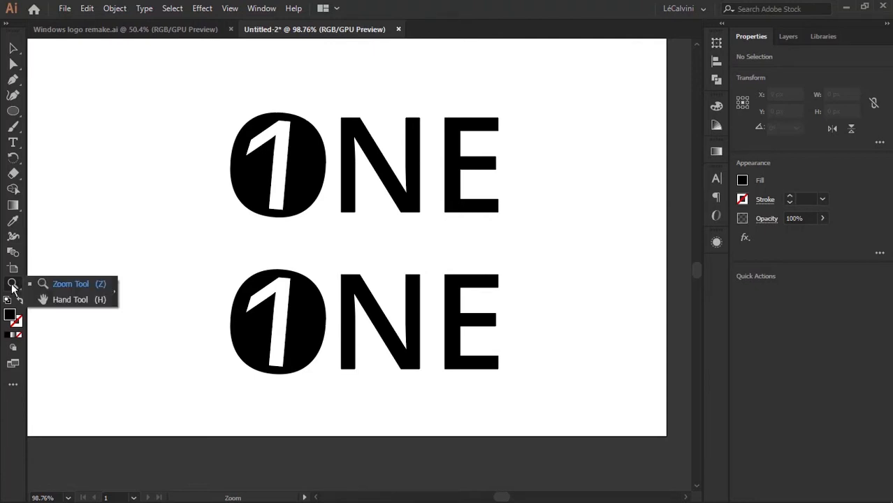
click(60, 300)
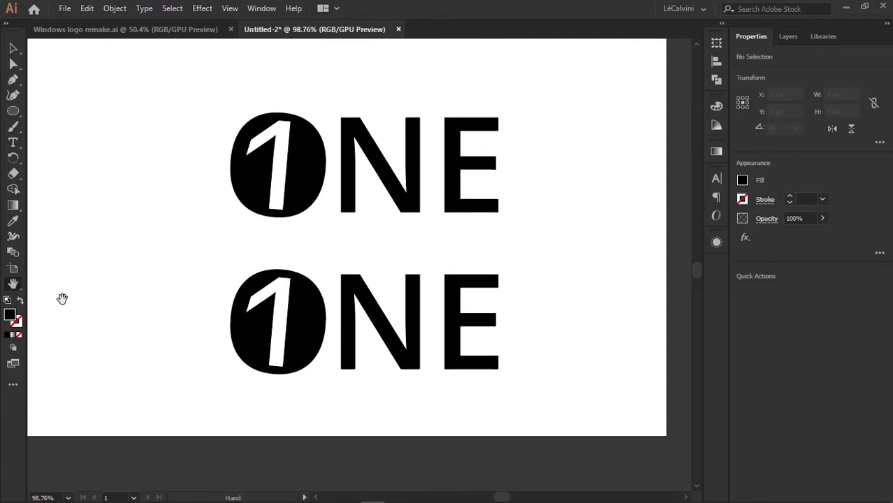
drag(445, 200, 430, 237)
drag(389, 206, 493, 261)
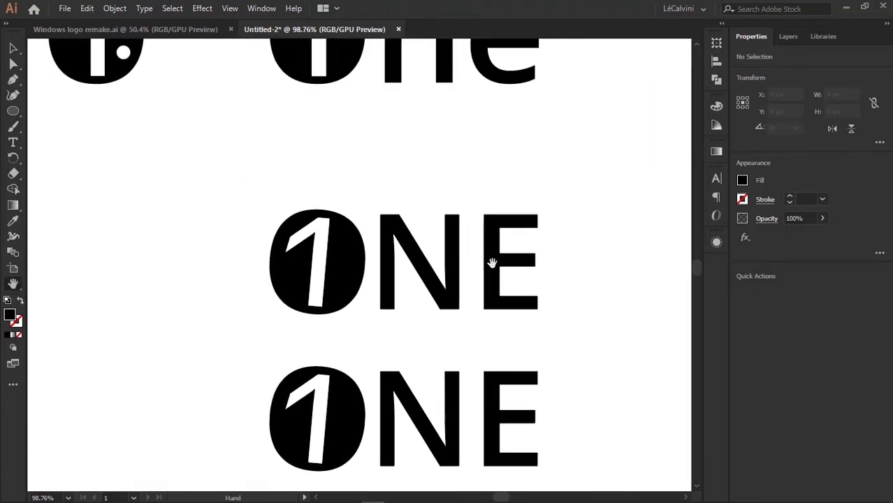
drag(442, 231, 419, 209)
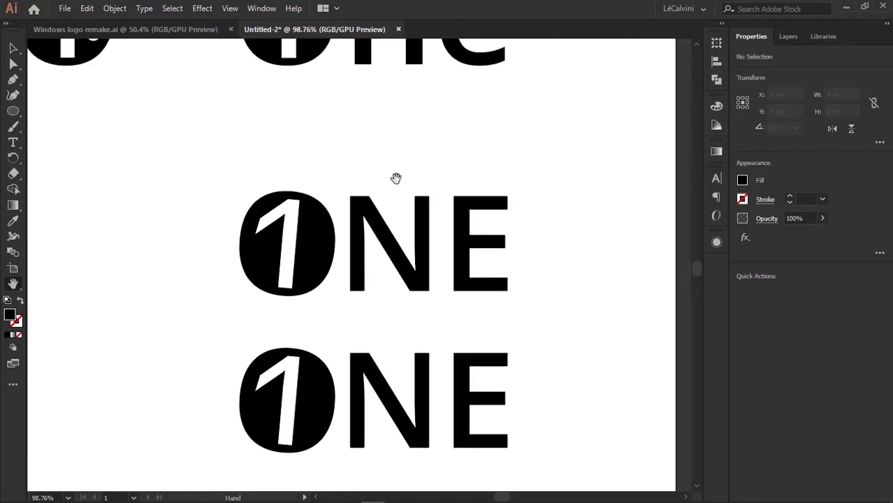
drag(397, 177, 439, 285)
click(12, 48)
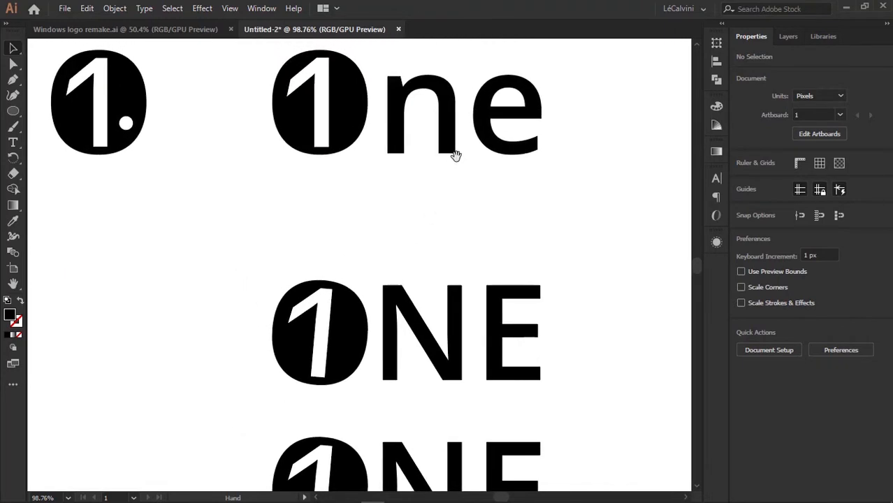
drag(456, 155, 368, 167)
drag(475, 166, 463, 220)
drag(460, 189, 373, 203)
drag(369, 209, 343, 237)
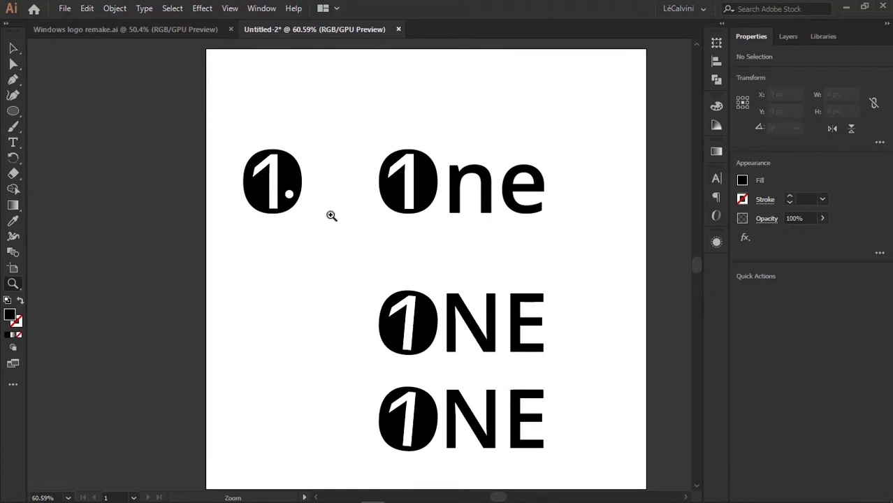
key(alt+Tab)
key(alt+Tab)
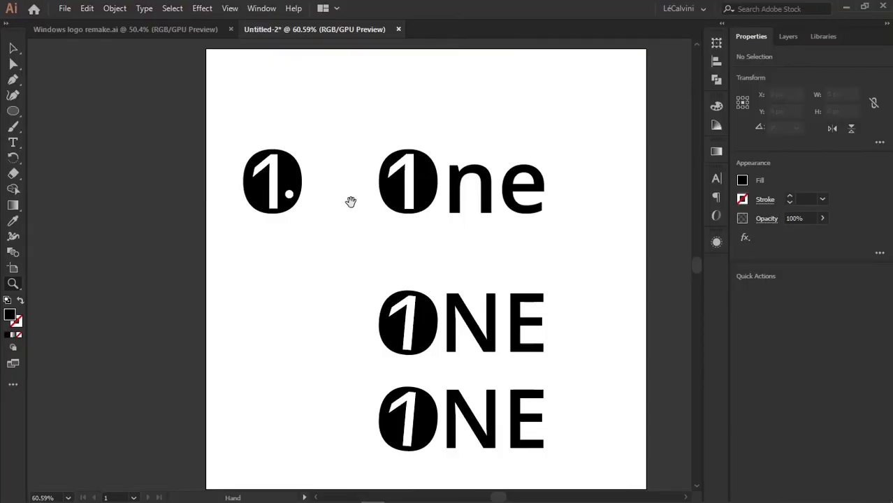
drag(349, 199, 305, 226)
drag(239, 196, 299, 198)
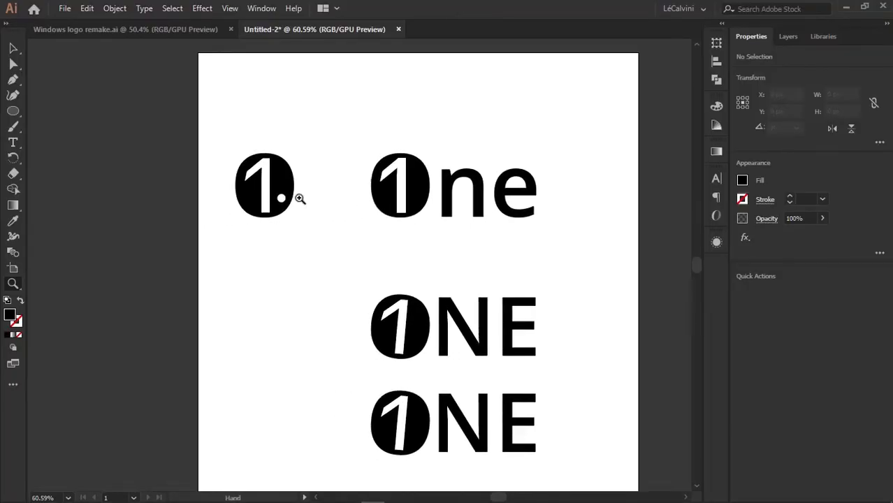
Step: Try a freehand Paintbrush stroke above the "1." design and undo it
click(13, 129)
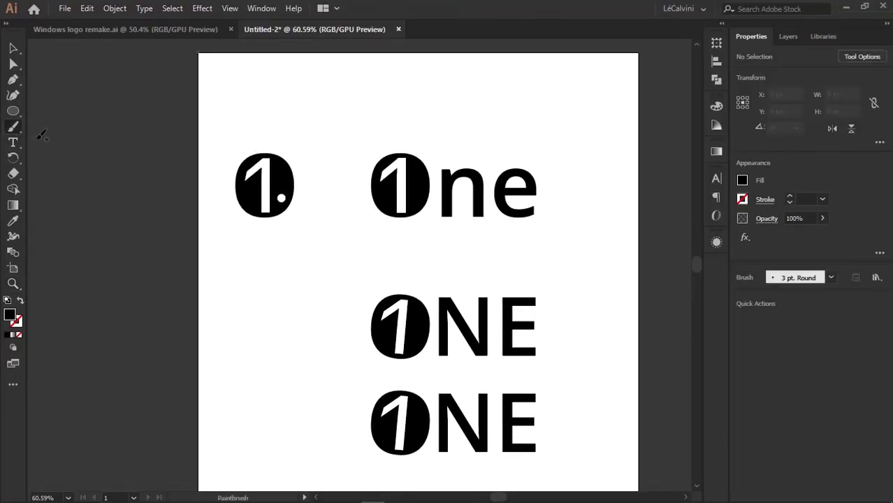
mouse_move(230, 103)
mouse_down()
mouse_move(270, 105)
mouse_move(321, 90)
mouse_up()
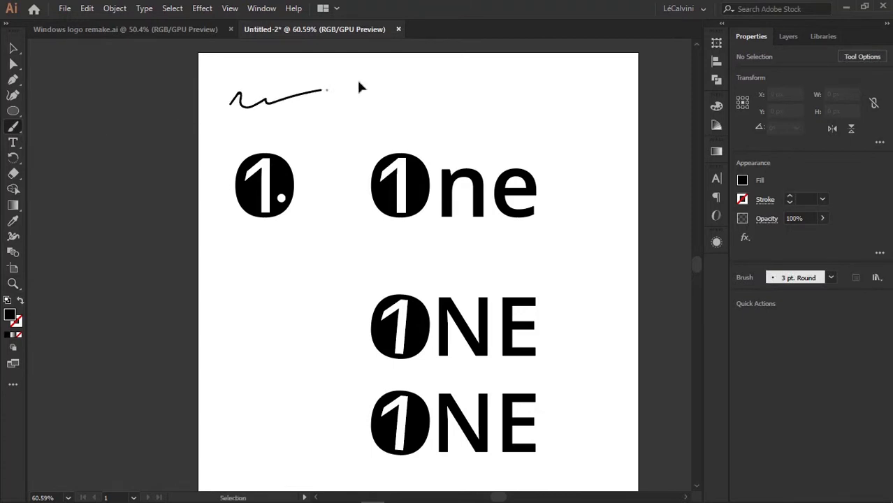
key(ctrl+z)
Step: Create a new calligraphic brush for the Paintbrush tool and open its options
drag(239, 123, 216, 140)
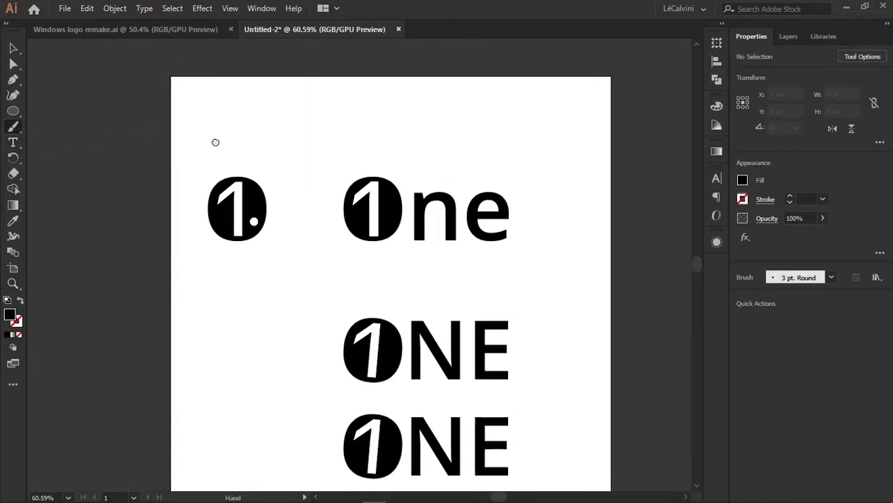
drag(322, 154, 271, 121)
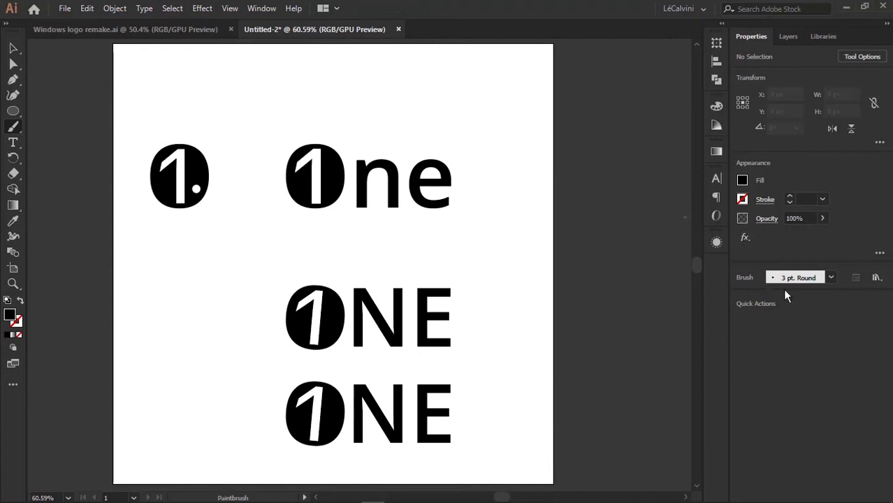
click(831, 278)
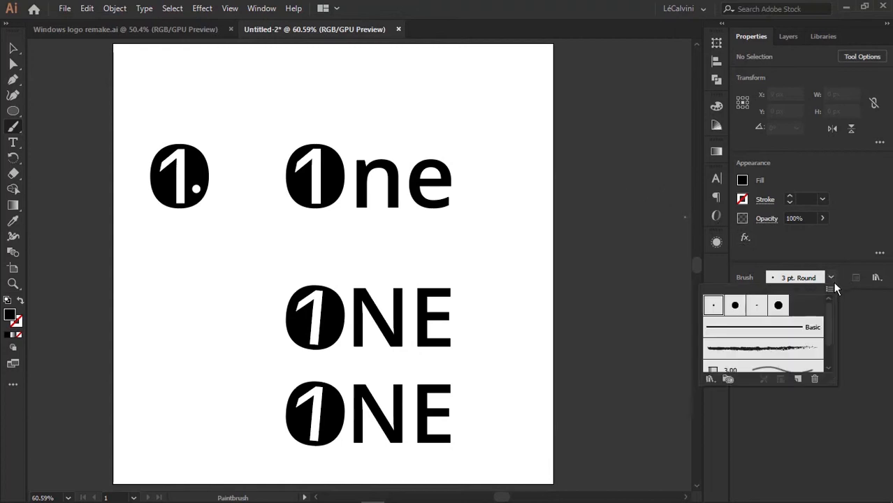
click(797, 379)
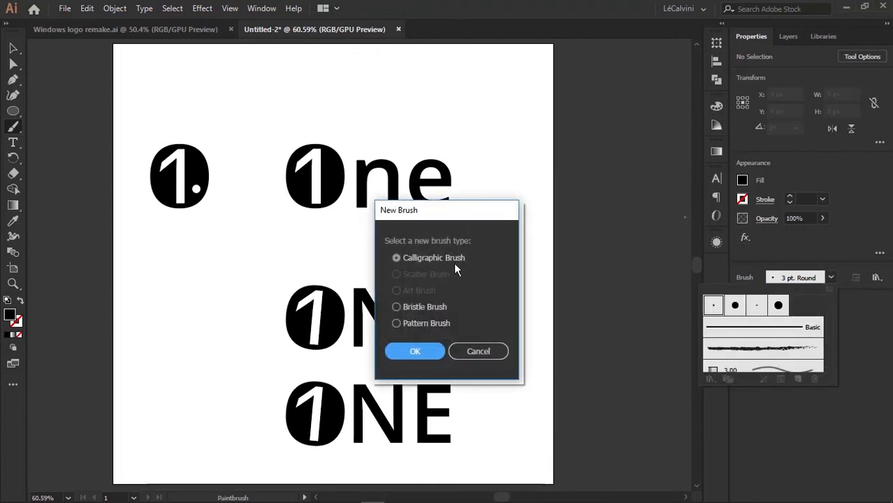
click(412, 351)
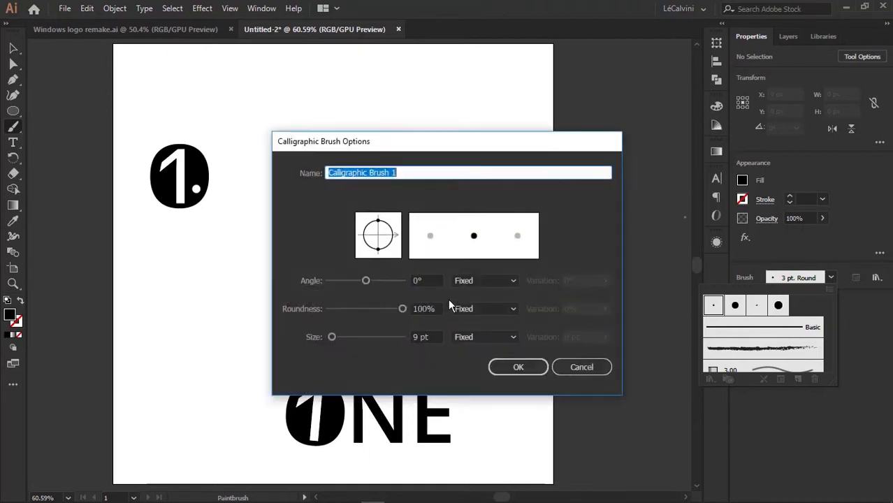
Step: Set the calligraphic brush to a 3 pt size controlled by Pressure with a 3 pt variation and accept the options
click(478, 341)
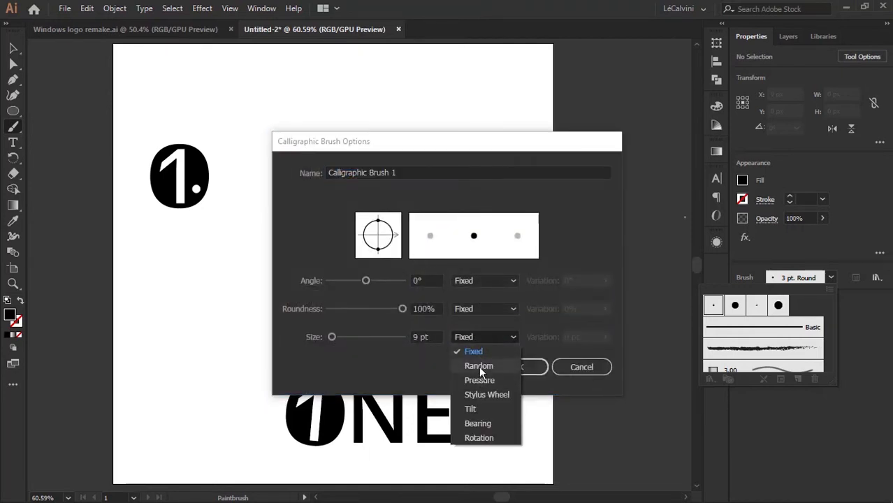
click(481, 380)
click(580, 338)
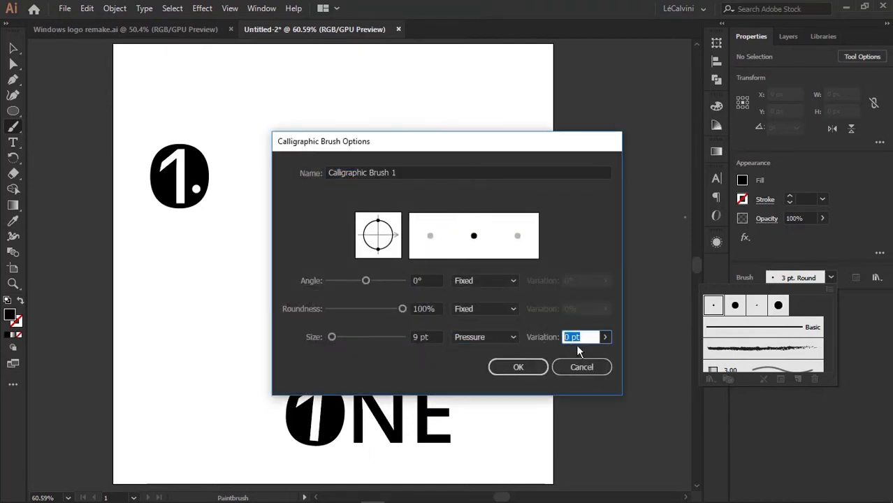
text(3)
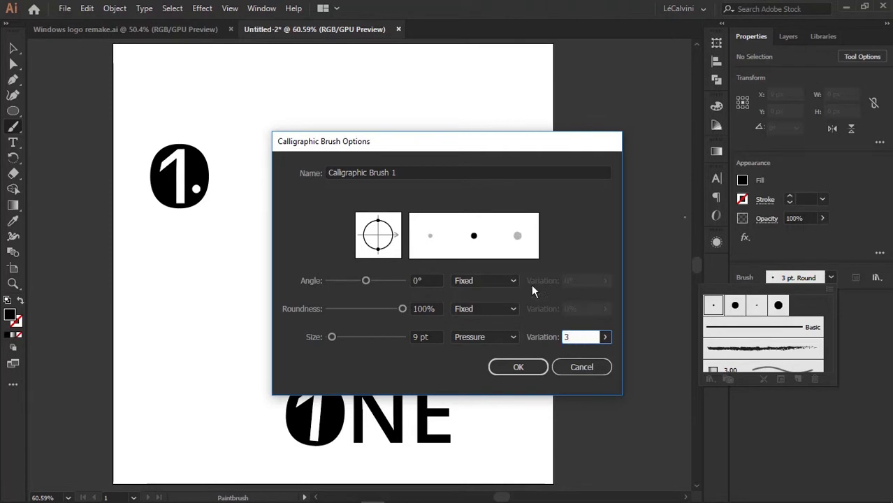
click(431, 336)
text(3)
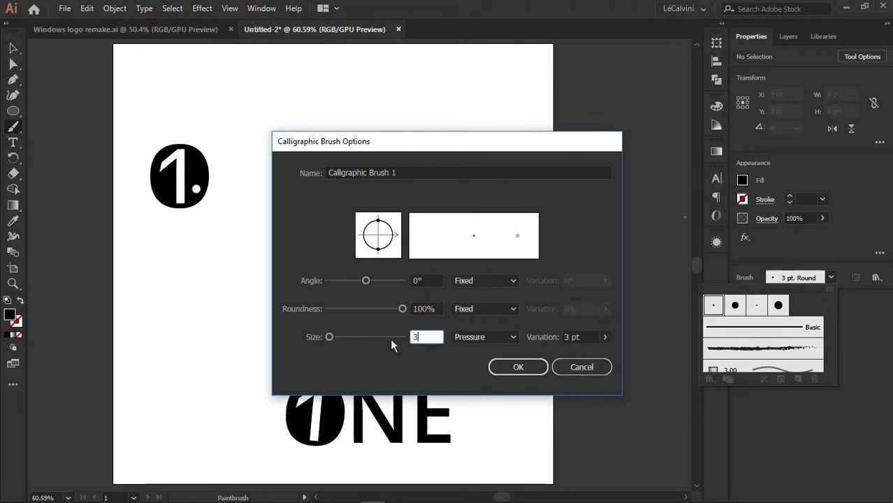
click(518, 368)
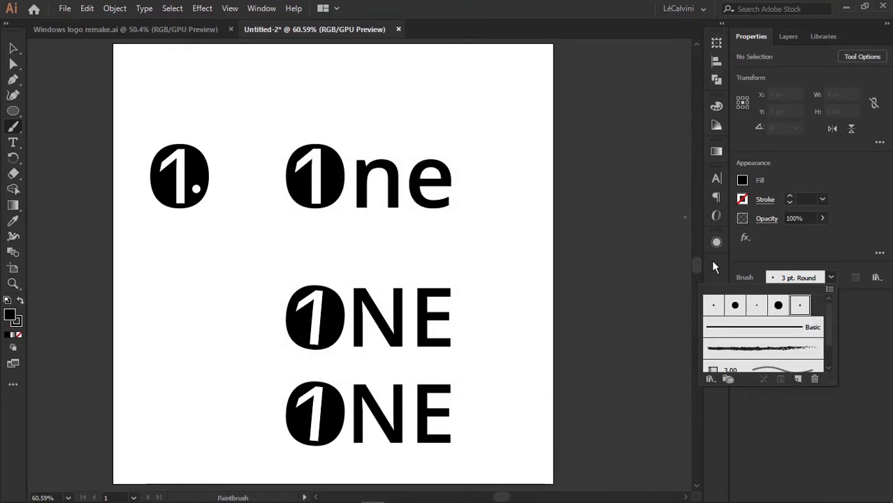
Step: Try a few freehand strokes with the new calligraphic brush above the "One" design and undo them
click(393, 101)
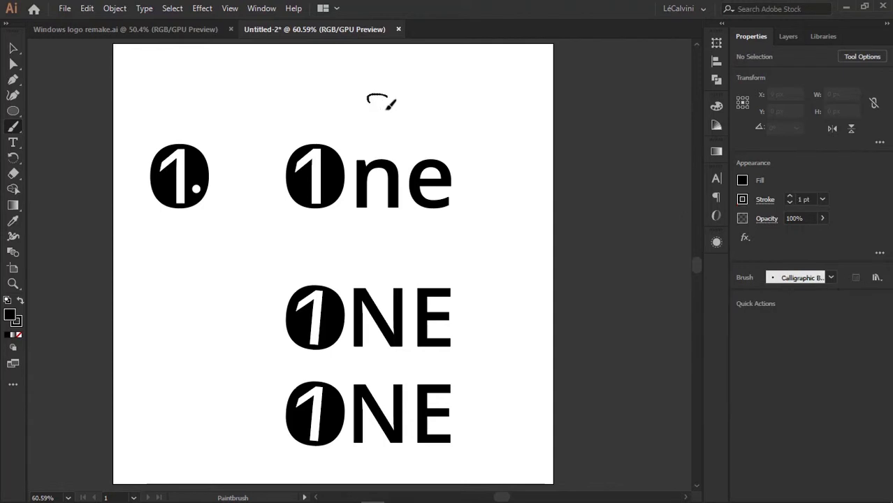
drag(391, 103, 413, 115)
mouse_move(467, 122)
mouse_down()
mouse_move(512, 150)
mouse_move(507, 167)
mouse_up()
key(ctrl+z)
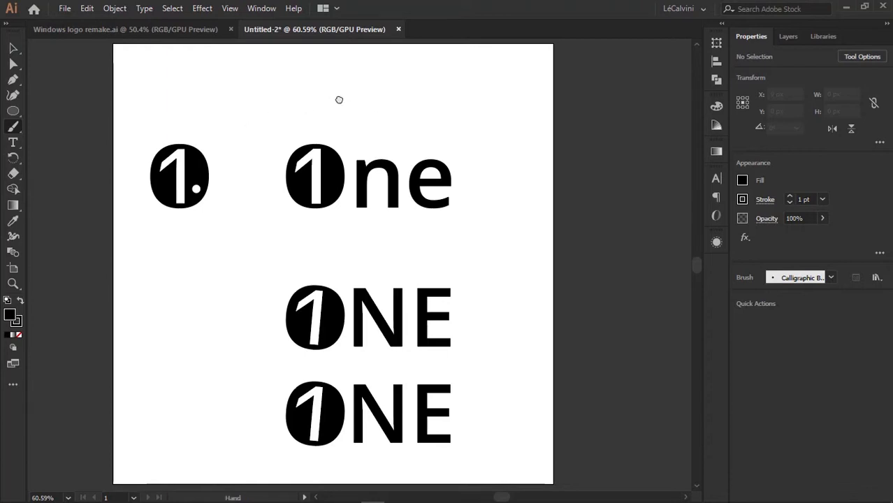
Step: Hand-letter "BRUSH!" with the Paintbrush above the "1." and "One" designs, with small circles inside the B and R
drag(339, 100, 372, 130)
drag(264, 96, 261, 157)
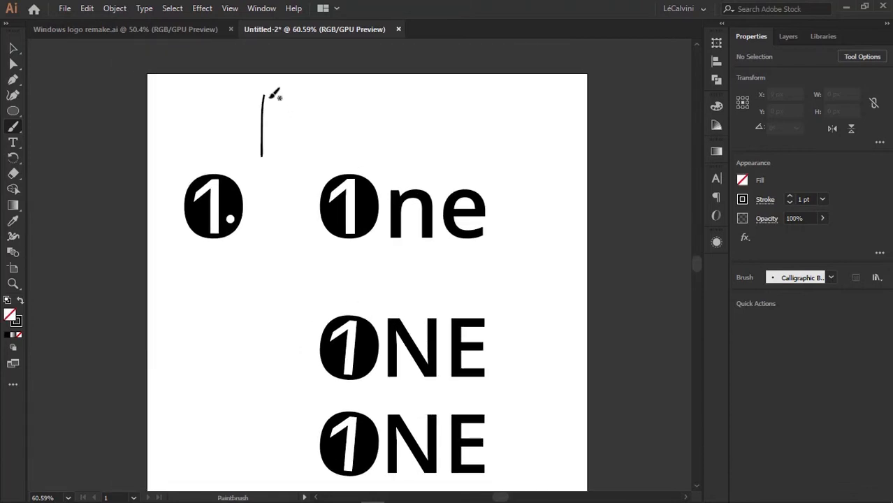
mouse_move(277, 95)
mouse_down()
mouse_move(275, 124)
mouse_move(292, 128)
mouse_move(260, 159)
mouse_up()
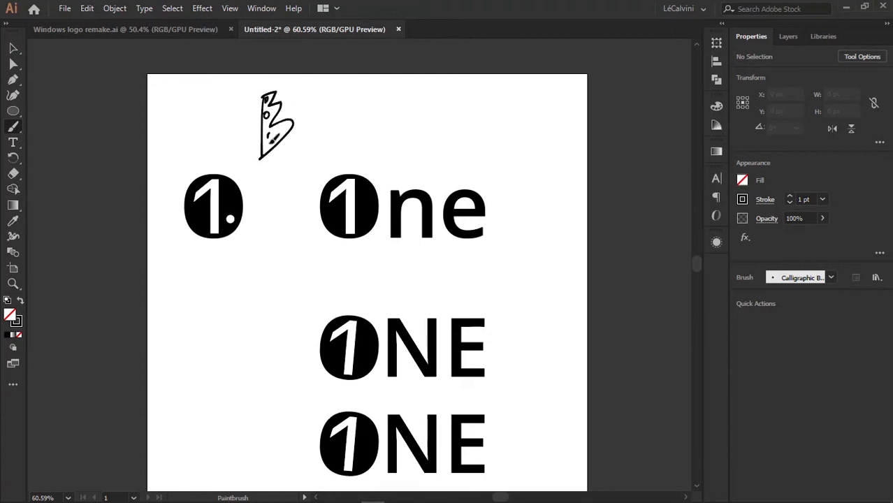
key(space)
mouse_move(306, 100)
mouse_down()
mouse_move(301, 130)
mouse_move(318, 159)
mouse_move(315, 142)
mouse_move(329, 122)
mouse_move(326, 147)
mouse_move(336, 126)
mouse_move(345, 129)
mouse_move(337, 152)
mouse_move(350, 112)
mouse_move(350, 148)
mouse_up()
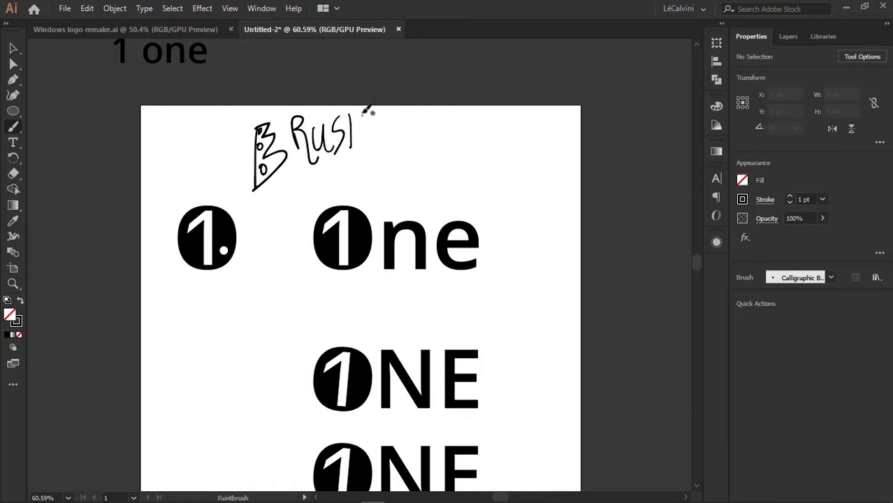
drag(361, 114, 360, 150)
drag(375, 118, 371, 169)
key(ctrl+z)
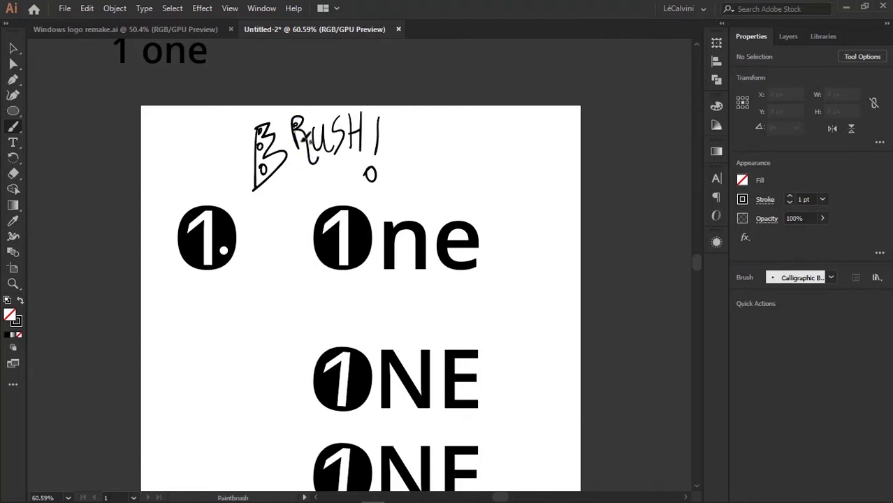
mouse_move(375, 156)
mouse_down()
mouse_move(354, 143)
mouse_move(346, 150)
mouse_up()
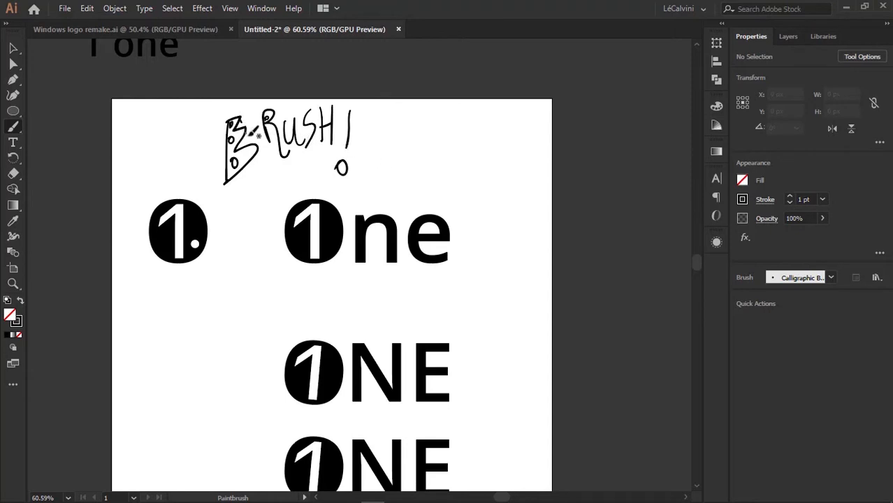
Step: Try a long wavy stroke of varying thickness beside the "BRUSH!" lettering and undo it
drag(450, 135, 438, 142)
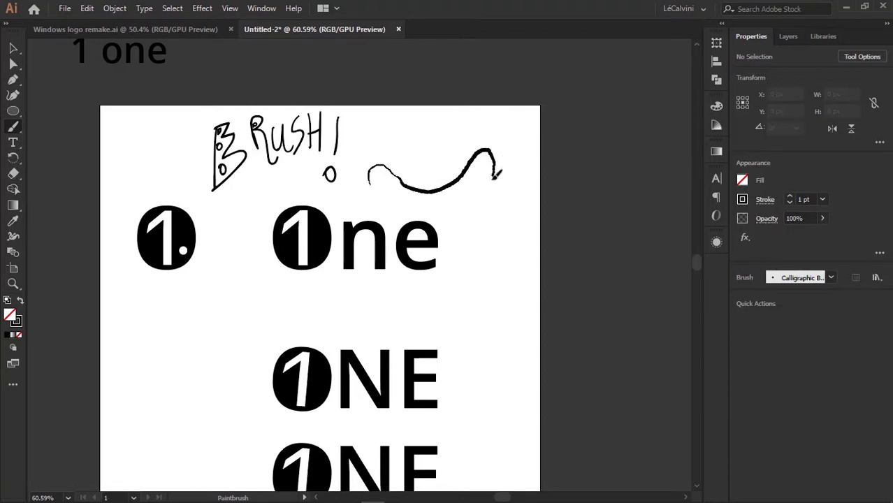
drag(496, 175, 495, 183)
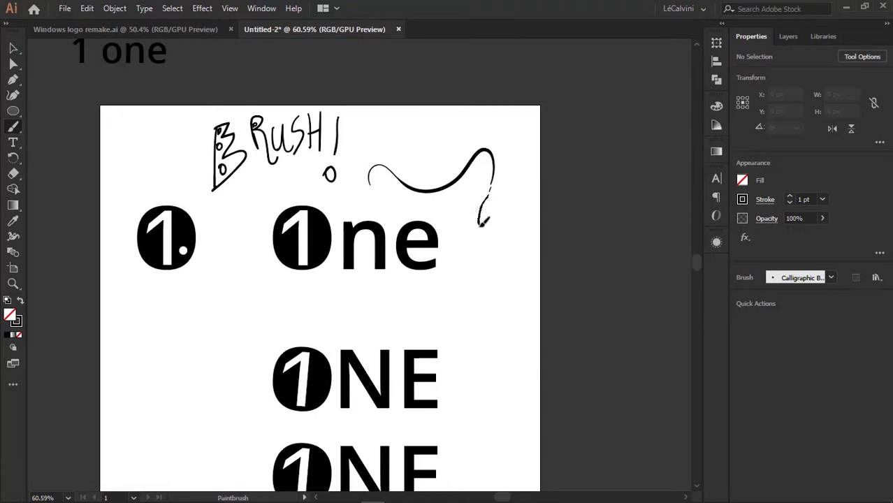
drag(491, 228, 492, 229)
key(ctrl+z)
key(ctrl+z)
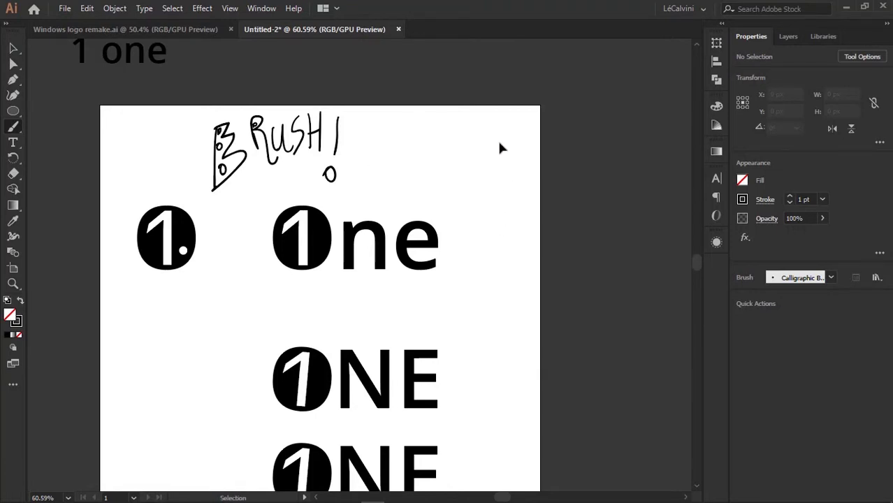
Step: Draw a small cartoon face with two round eyes, eyebrows, nose and smile beside the "BRUSH!" lettering, undoing stray strokes
mouse_move(404, 140)
mouse_down()
mouse_move(388, 165)
mouse_move(403, 130)
mouse_move(366, 162)
mouse_move(380, 171)
mouse_move(394, 165)
mouse_move(398, 142)
mouse_move(386, 129)
mouse_move(364, 137)
mouse_move(378, 129)
mouse_move(381, 155)
mouse_move(371, 129)
mouse_move(431, 127)
mouse_move(415, 149)
mouse_move(377, 141)
mouse_up()
key(ctrl+z)
key(ctrl+z)
key(ctrl+z)
key(ctrl+z)
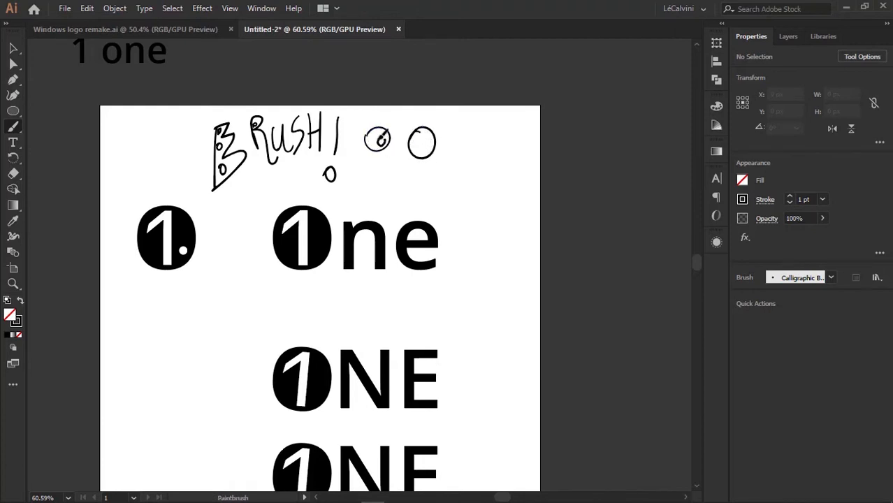
key(ctrl+z)
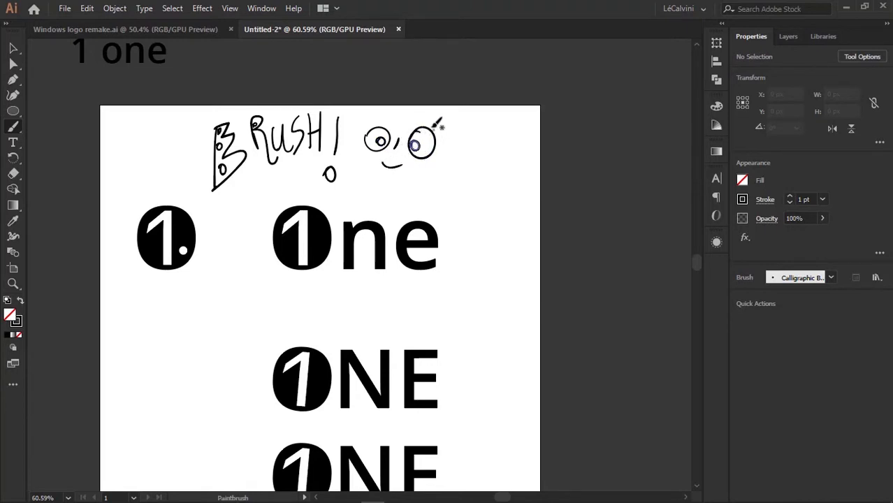
mouse_move(428, 114)
mouse_down()
mouse_move(380, 126)
mouse_move(371, 114)
mouse_move(417, 130)
mouse_move(411, 124)
mouse_move(437, 120)
mouse_up()
key(ctrl+z)
key(ctrl+z)
drag(373, 112, 393, 126)
Step: Select the face and then all the brush drawings together, and look over the designs on the artboard
mouse_move(438, 162)
mouse_down()
mouse_move(463, 177)
mouse_move(428, 184)
mouse_move(392, 104)
mouse_up()
drag(408, 142, 462, 149)
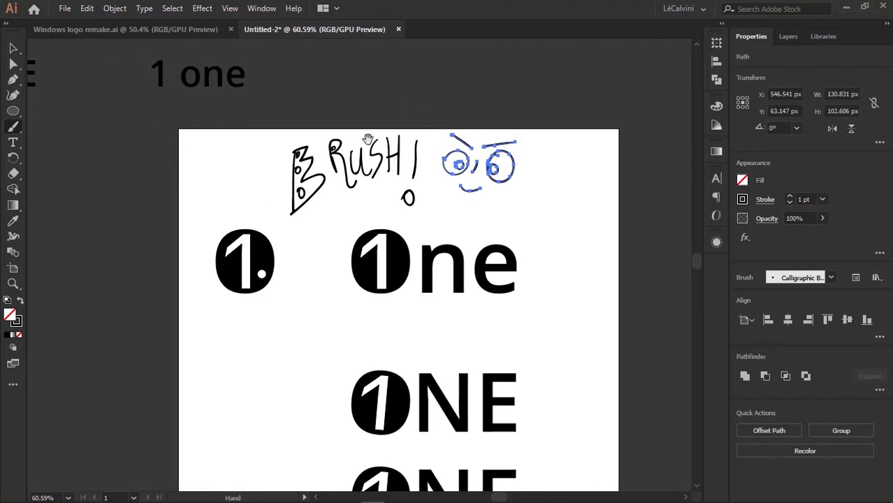
drag(355, 176, 399, 123)
drag(443, 243, 358, 177)
drag(455, 119, 426, 156)
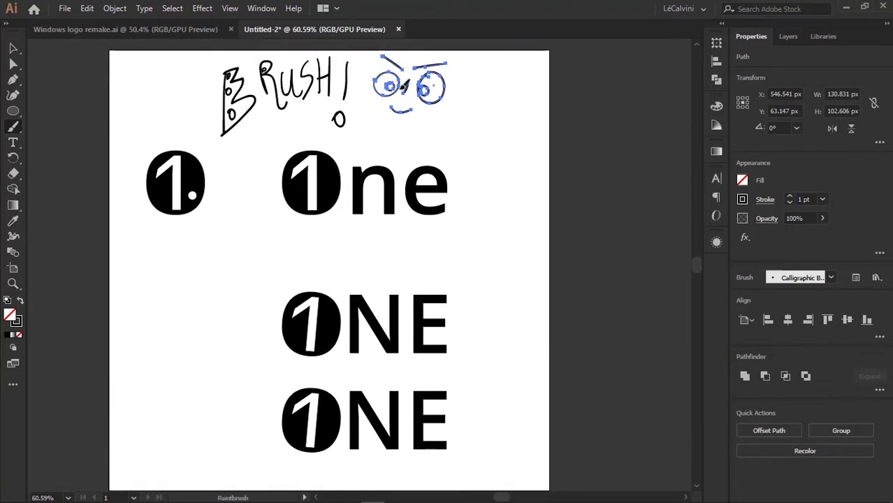
drag(478, 124, 457, 125)
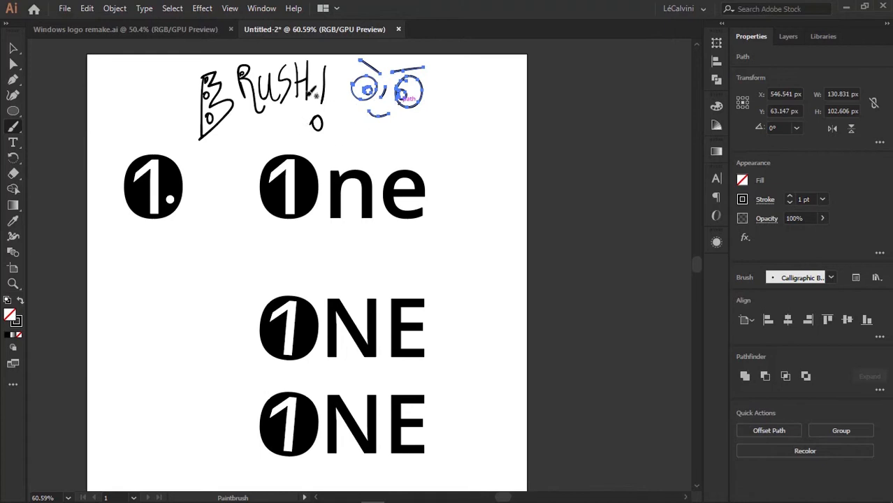
drag(328, 112, 359, 163)
key(v)
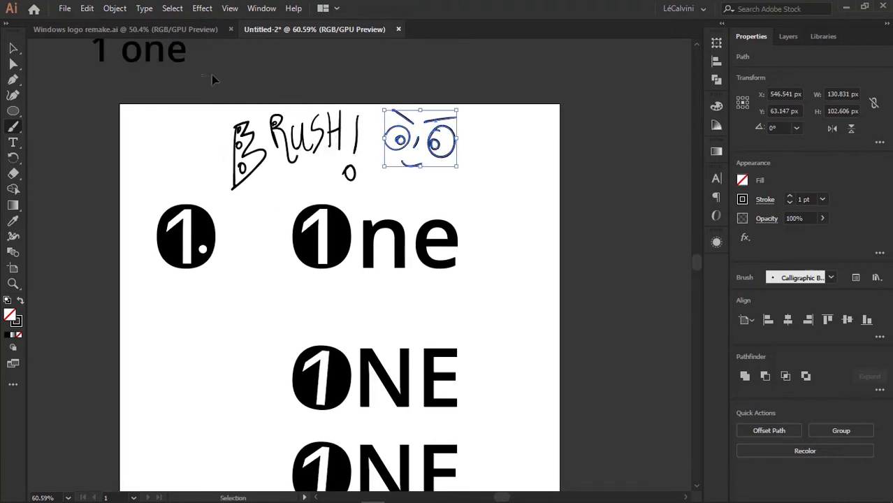
mouse_move(201, 77)
mouse_down()
mouse_move(460, 184)
mouse_move(478, 205)
mouse_move(471, 132)
mouse_up()
drag(474, 199, 512, 143)
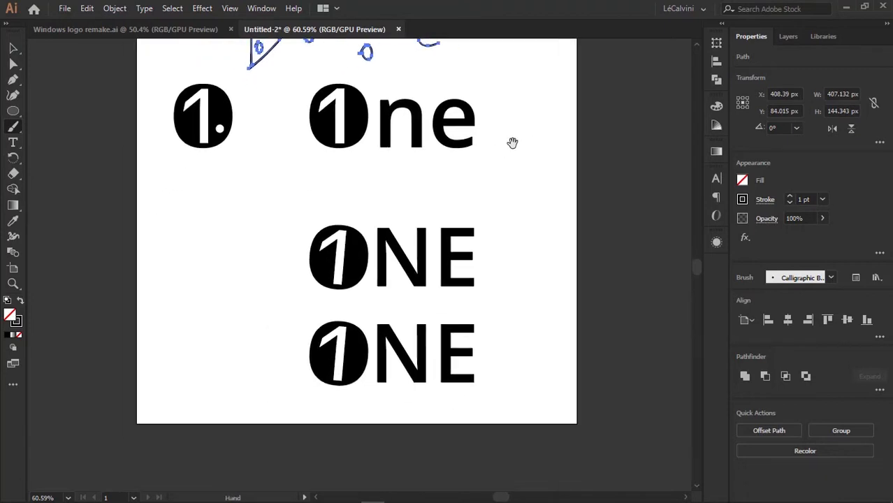
drag(435, 210, 459, 171)
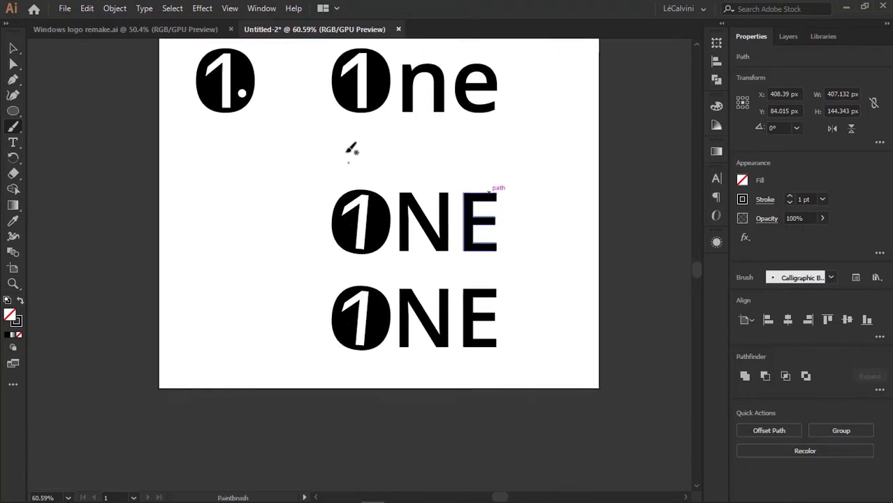
Step: Go through the Selection, Direct Selection, Ellipse and Type tools and deselect the brush drawings
key(v)
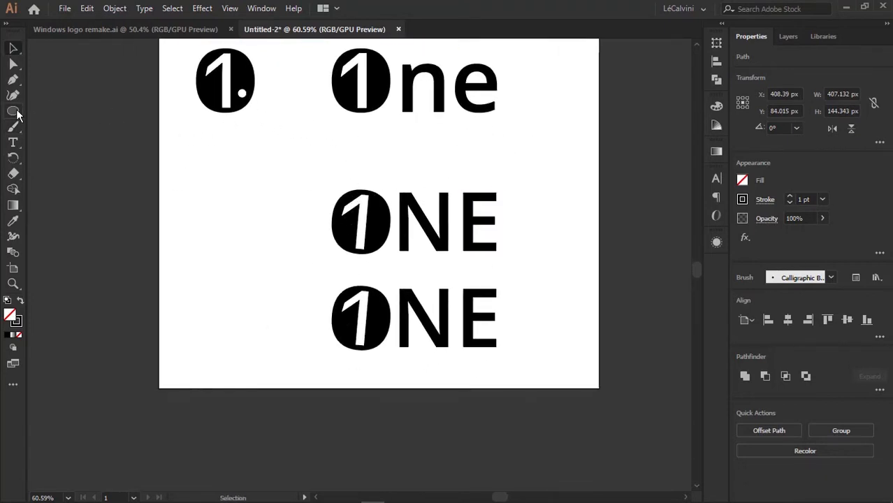
click(14, 64)
click(15, 111)
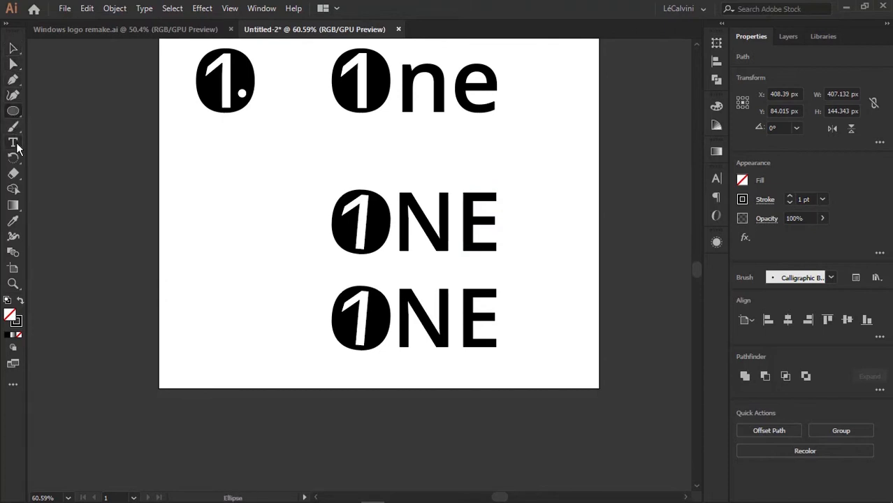
click(14, 145)
key(ctrl)
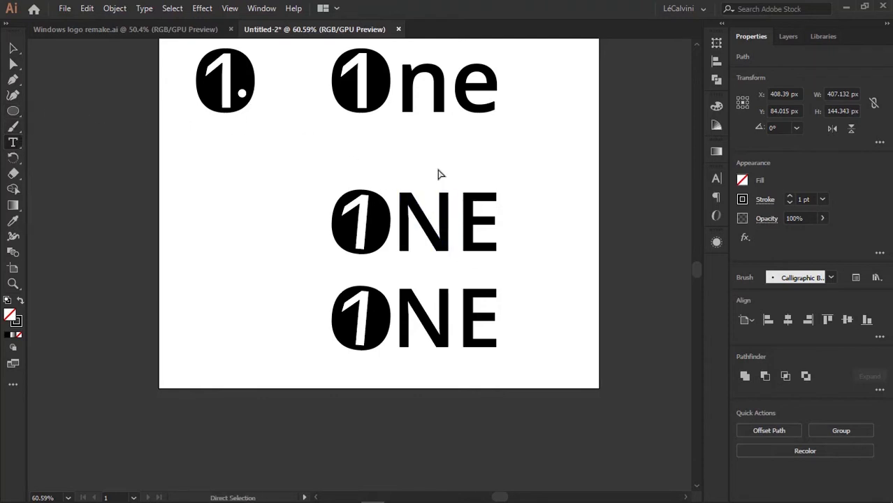
ctrl+click(441, 173)
Step: Replace the "1 one" text above the artboard with "2 TWO" and finish the text edit
key(z)
drag(455, 165, 418, 171)
key(space)
drag(409, 133, 391, 160)
key(t)
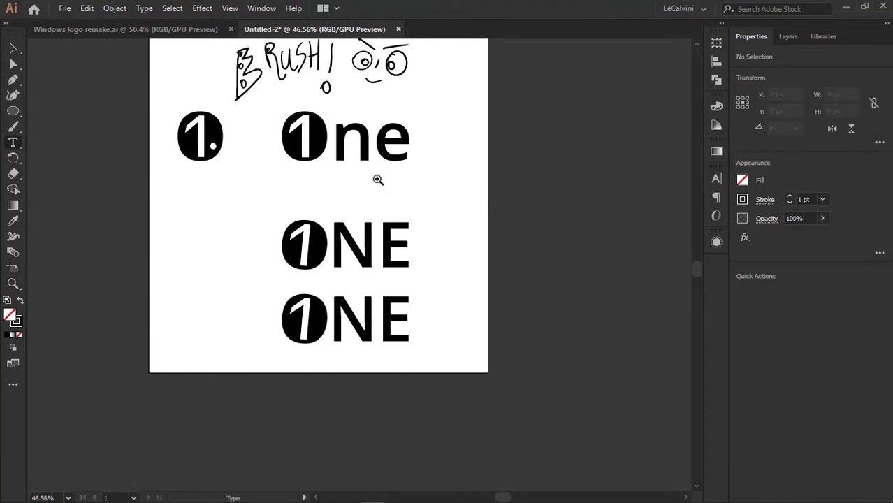
key(space)
drag(286, 168, 401, 214)
key(space)
drag(273, 116, 314, 200)
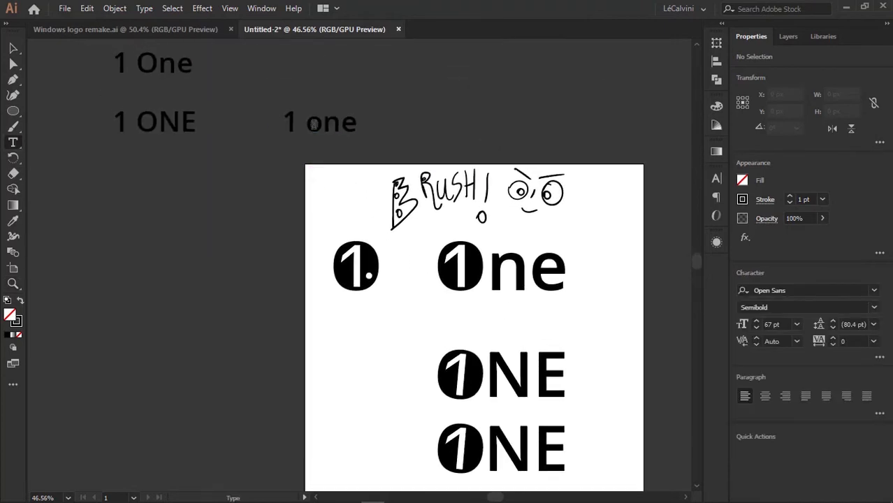
click(313, 120)
key(ctrl+a)
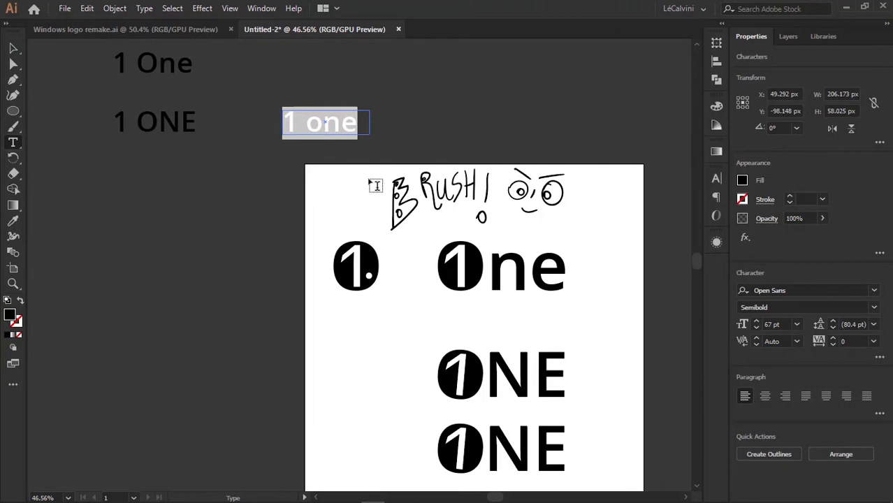
text(2)
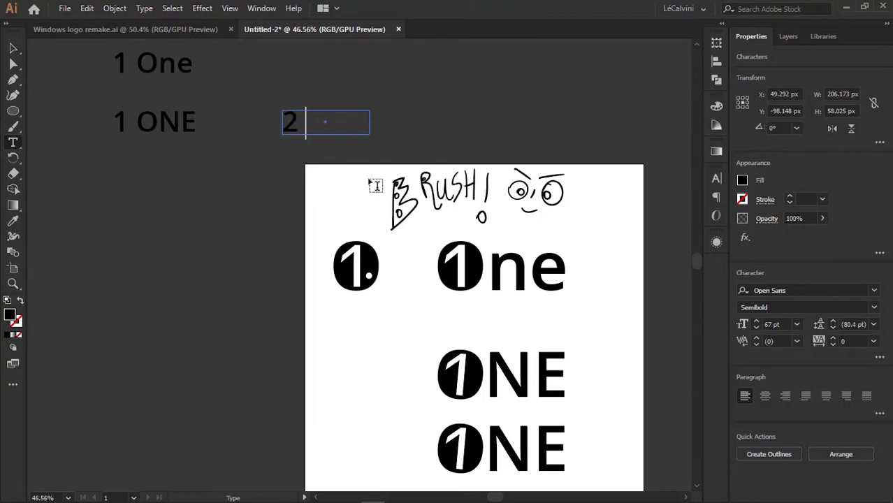
text( TWO)
ctrl+click(391, 125)
Step: Select the text frame showing only "2" above the artboard and enlarge it to about 228 by 68 px
key(v)
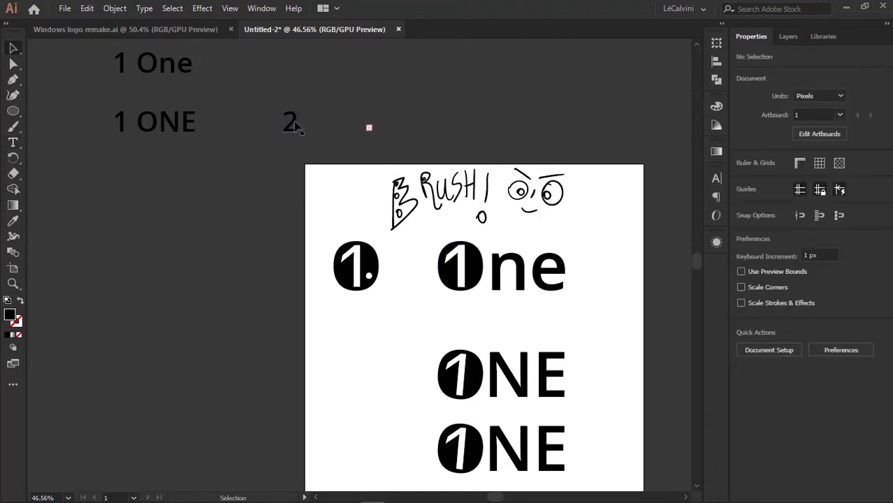
click(296, 123)
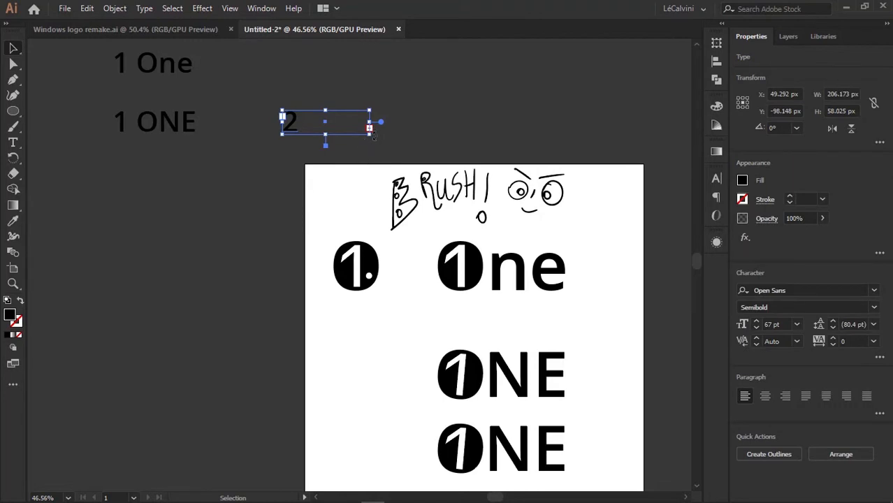
key(z)
drag(369, 129, 609, 174)
drag(393, 145, 434, 201)
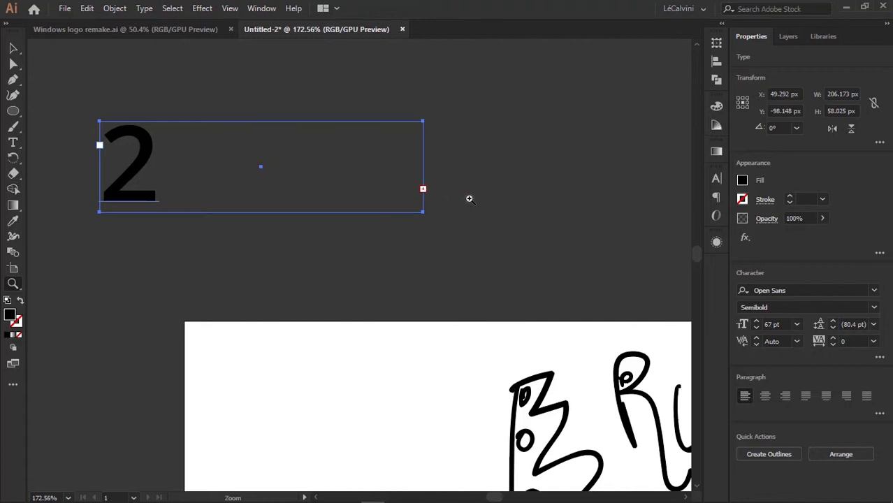
drag(533, 218, 406, 199)
key(space)
drag(501, 204, 440, 166)
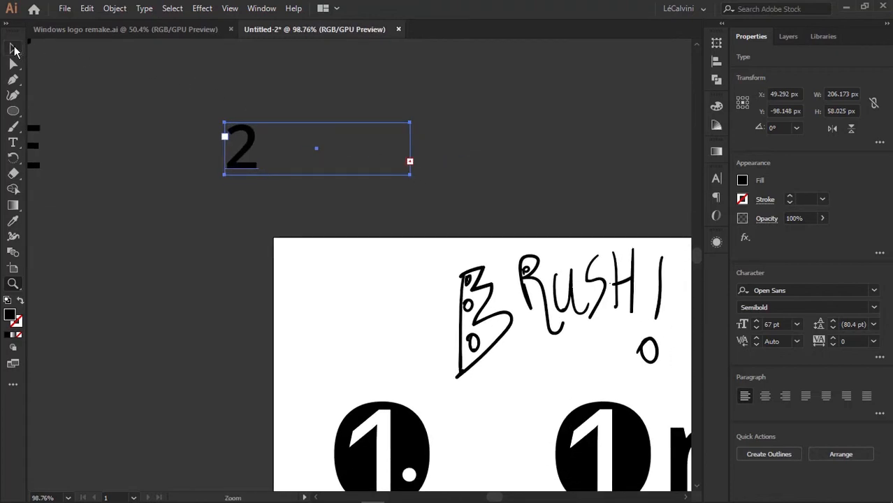
click(12, 48)
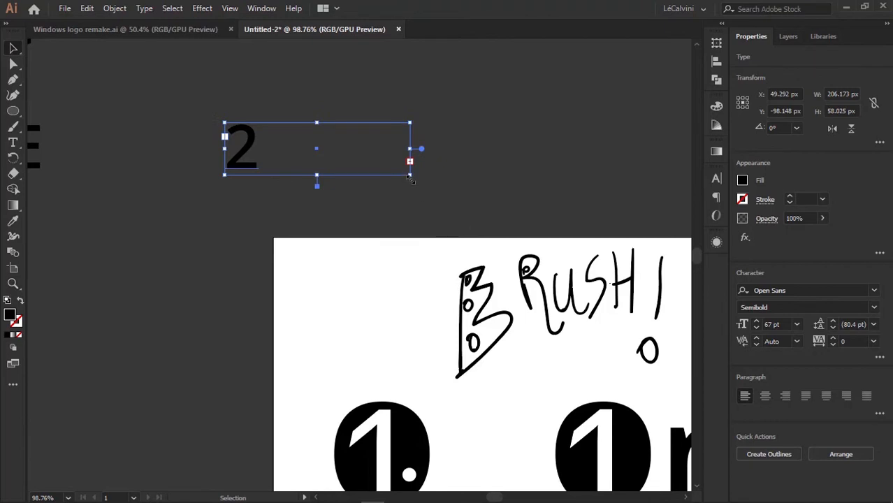
drag(411, 180, 433, 186)
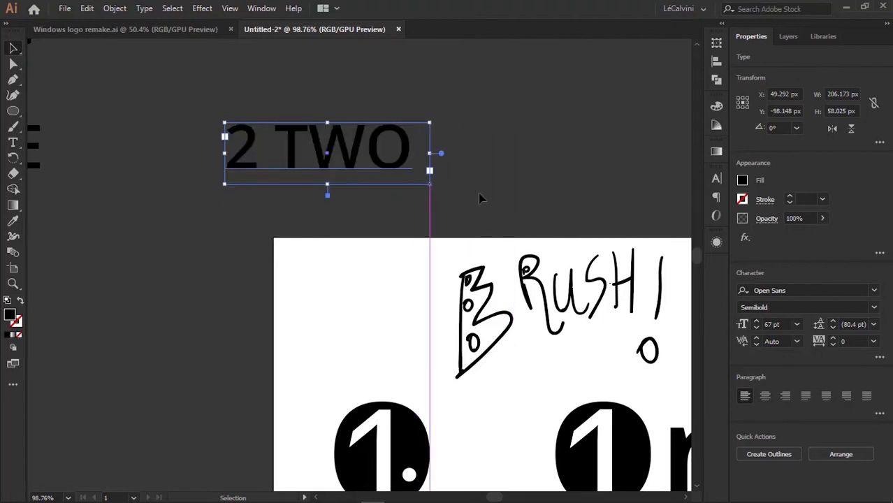
drag(491, 171, 433, 162)
key(t)
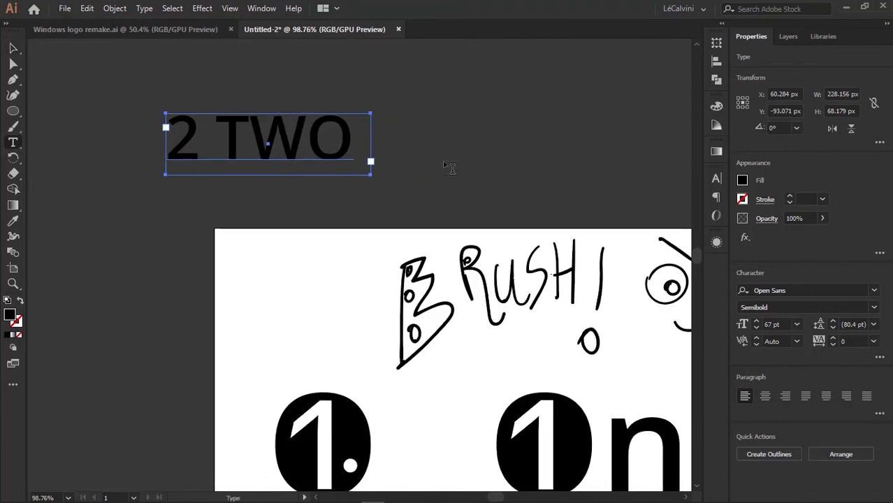
click(439, 118)
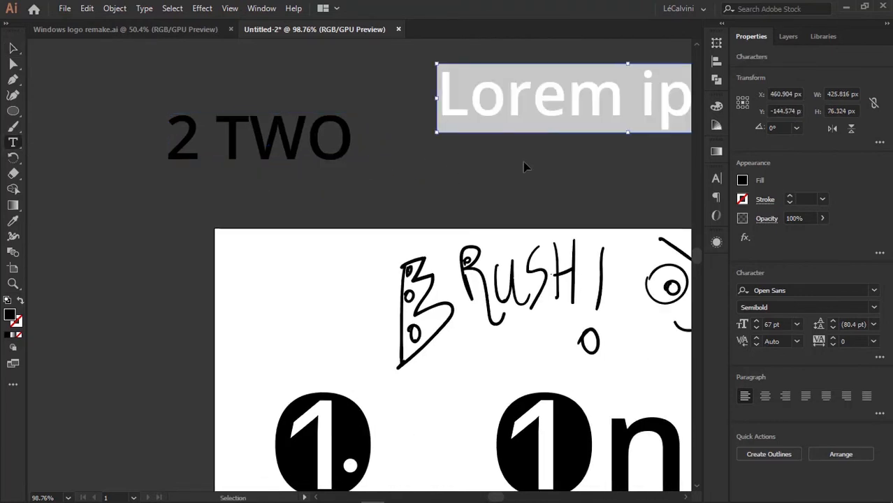
ctrl+click(524, 167)
drag(512, 155, 360, 159)
key(v)
key(z)
drag(482, 134, 296, 171)
key(v)
click(383, 161)
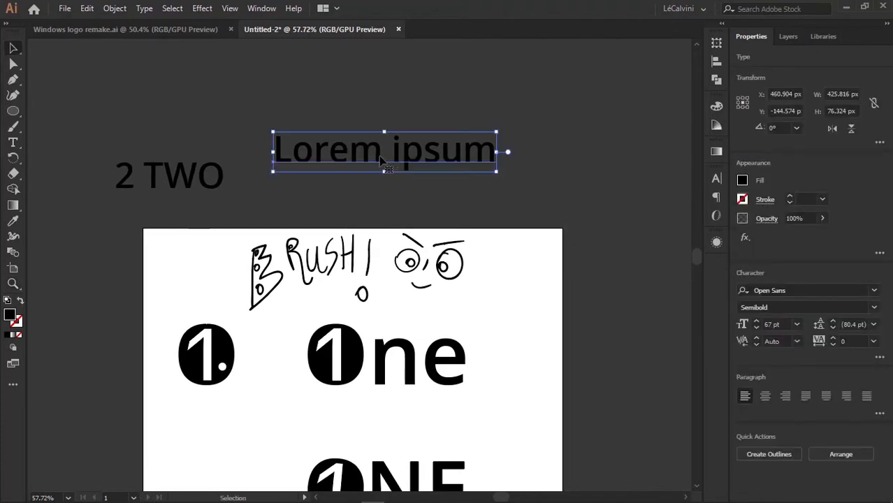
key(Delete)
Step: Add point text above the artboard reading "This is some text that does not have that" with "red ting" on a second line
key(t)
click(332, 97)
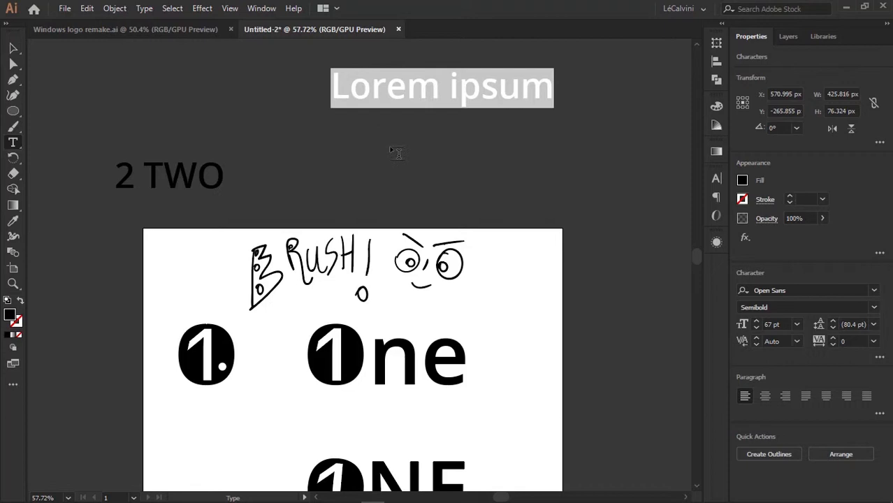
text(This)
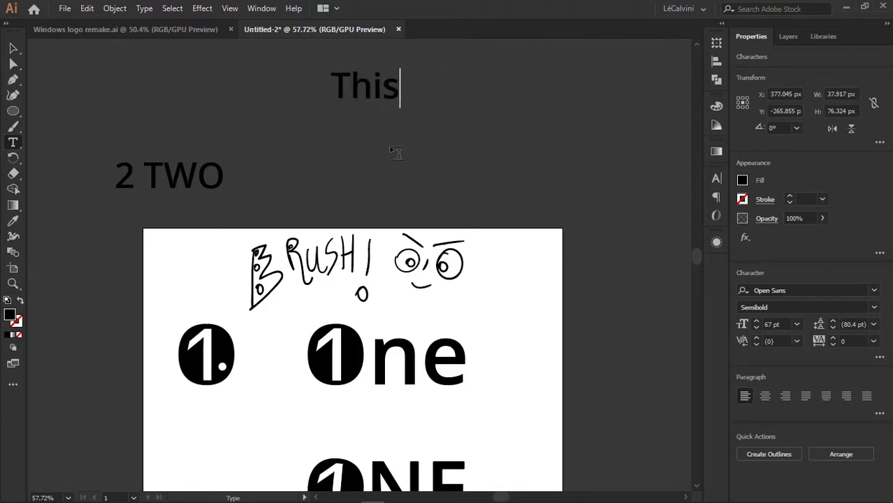
text( is some)
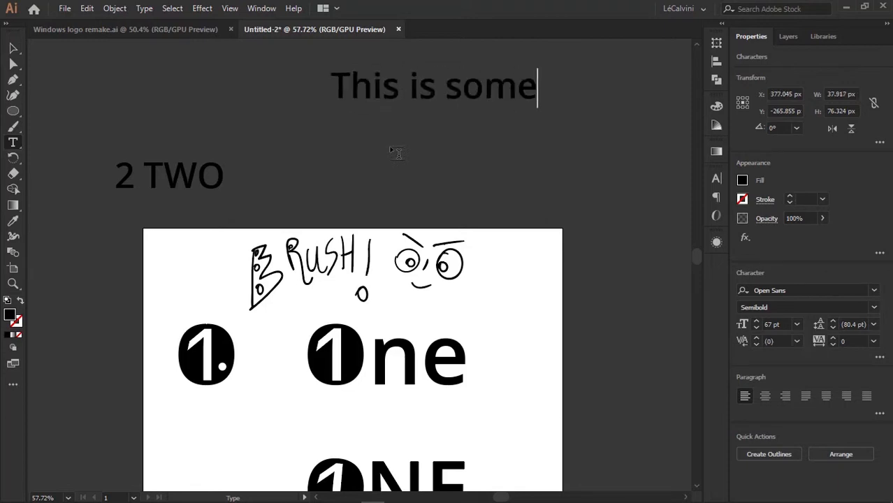
text( text)
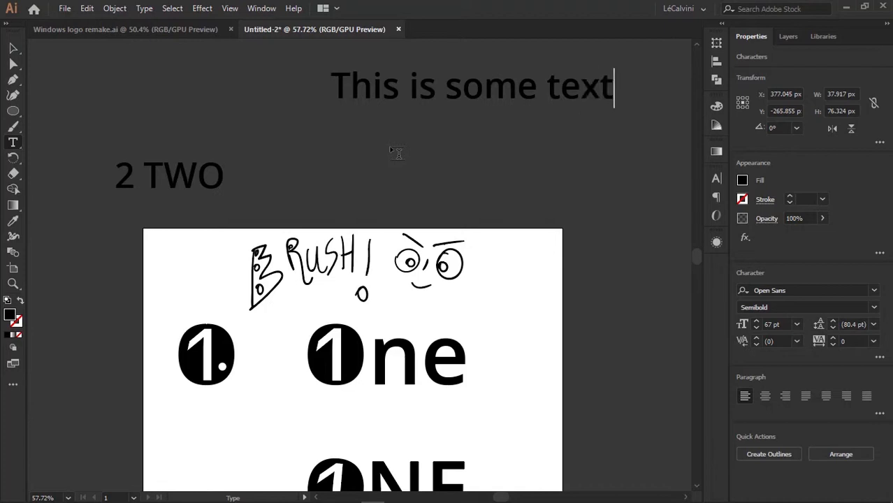
text( that )
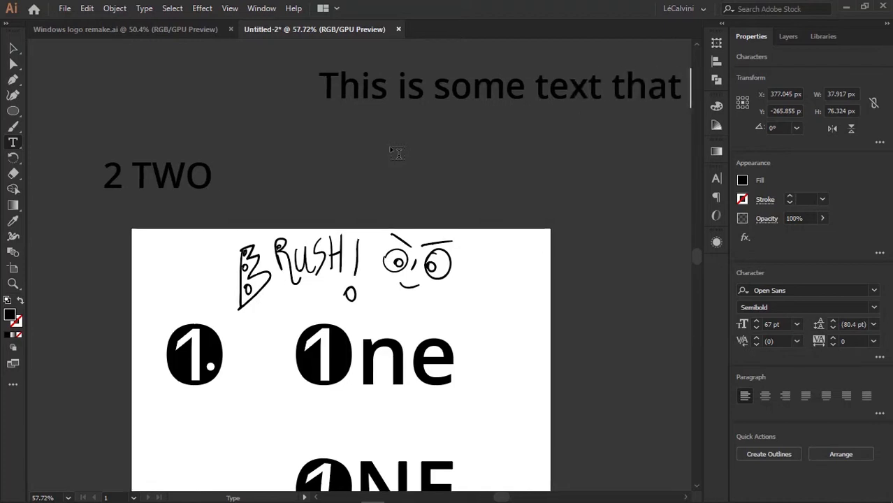
text(does not )
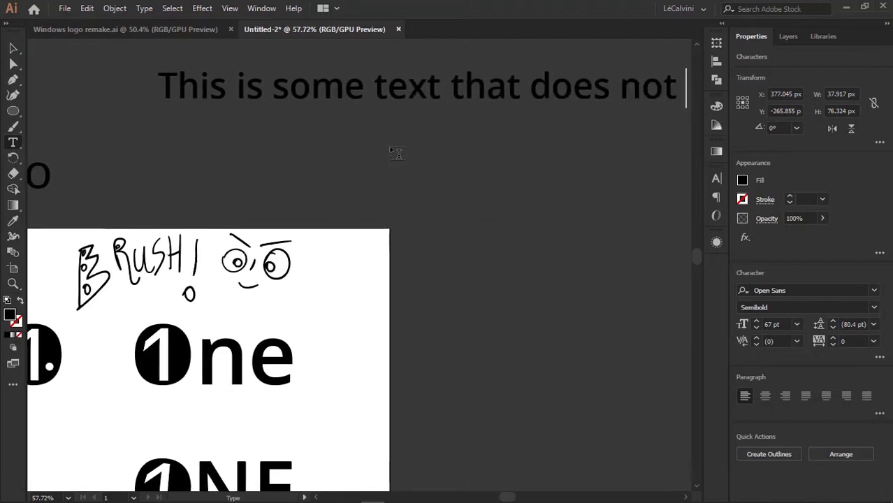
text(have that)
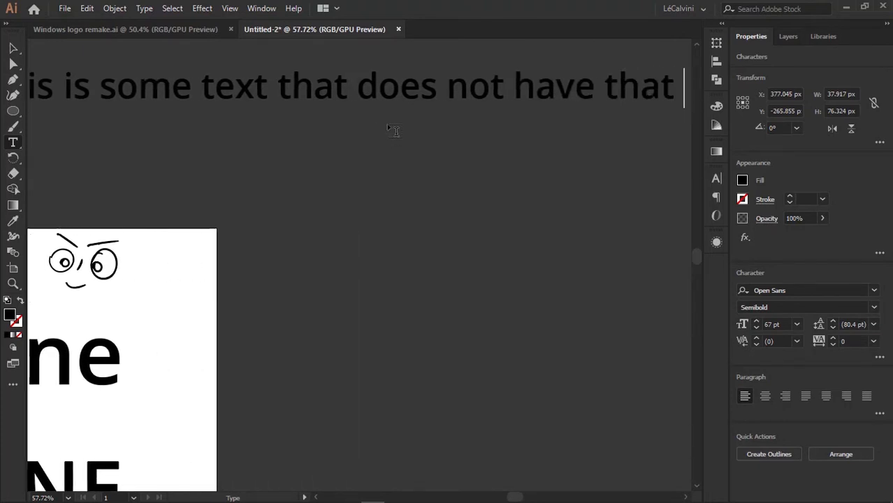
key(Return)
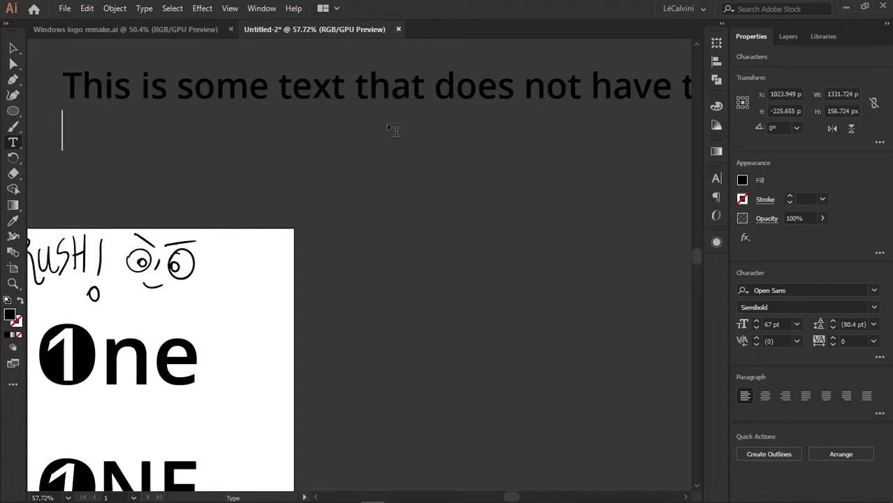
text(re)
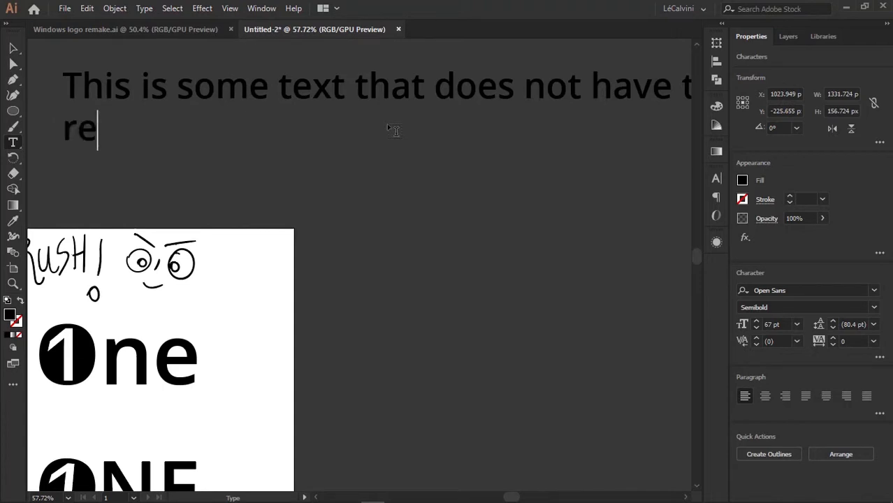
text(d ting)
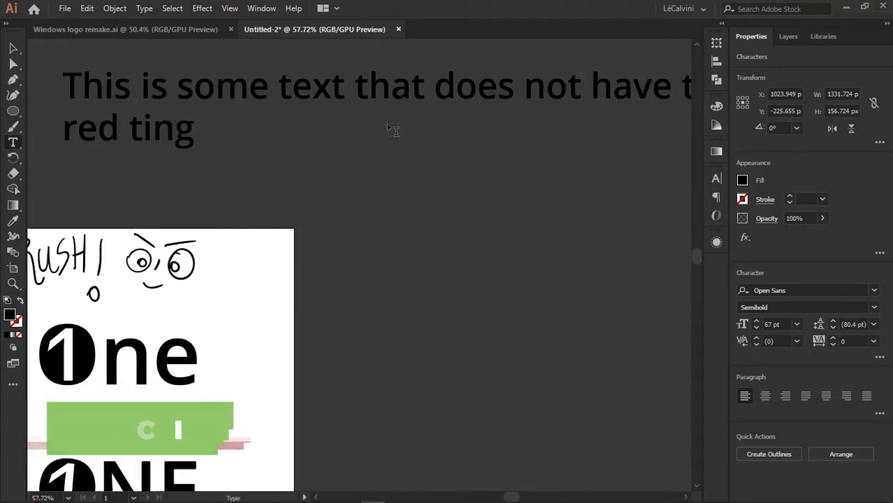
drag(552, 260, 500, 256)
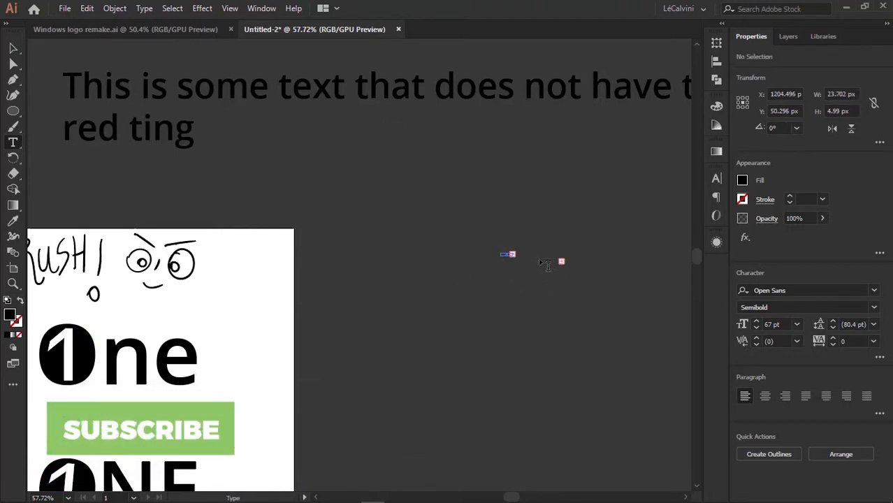
key(ctrl+z)
key(ctrl+z)
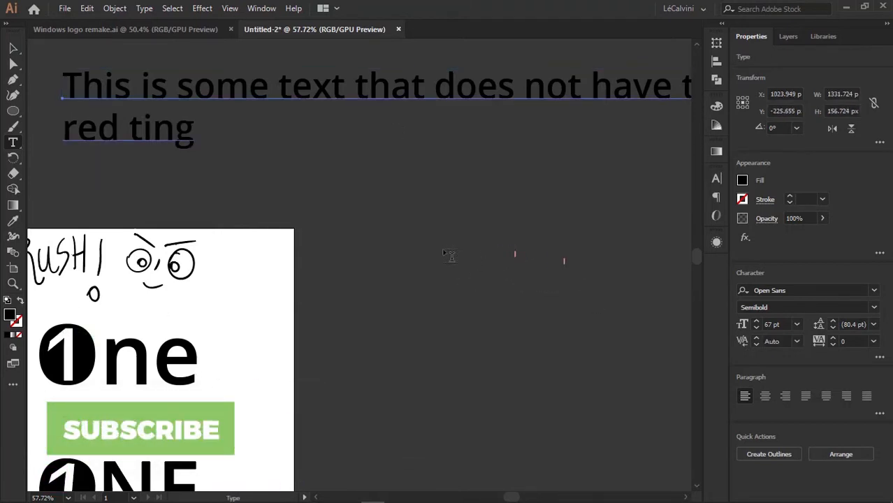
Step: Move the two-line point text above the artboard, place "2 TWO" directly beneath it, and deselect
key(z)
drag(522, 239, 428, 220)
drag(359, 202, 417, 195)
drag(404, 185, 420, 197)
key(v)
drag(423, 163, 268, 88)
drag(245, 206, 243, 190)
drag(231, 150, 225, 143)
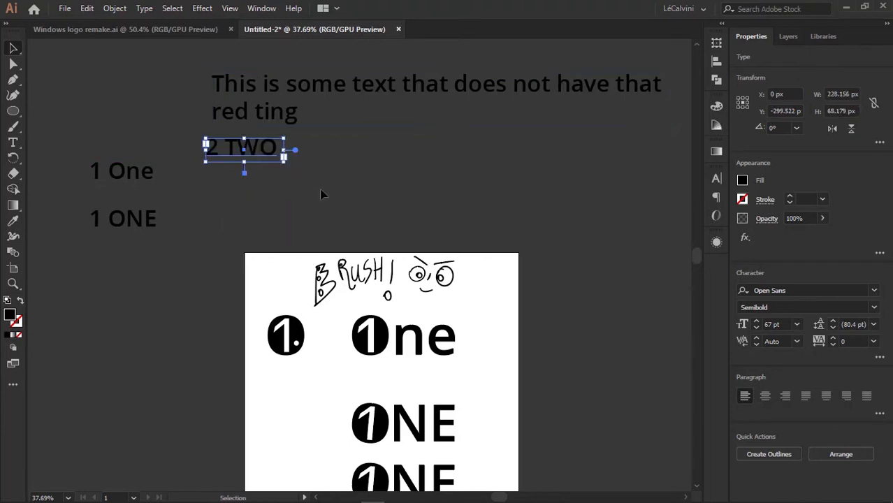
click(321, 190)
Step: Create an area text frame of about 745 by 594 px with placeholder text beside the artboard and finish the text edit
drag(371, 209, 287, 201)
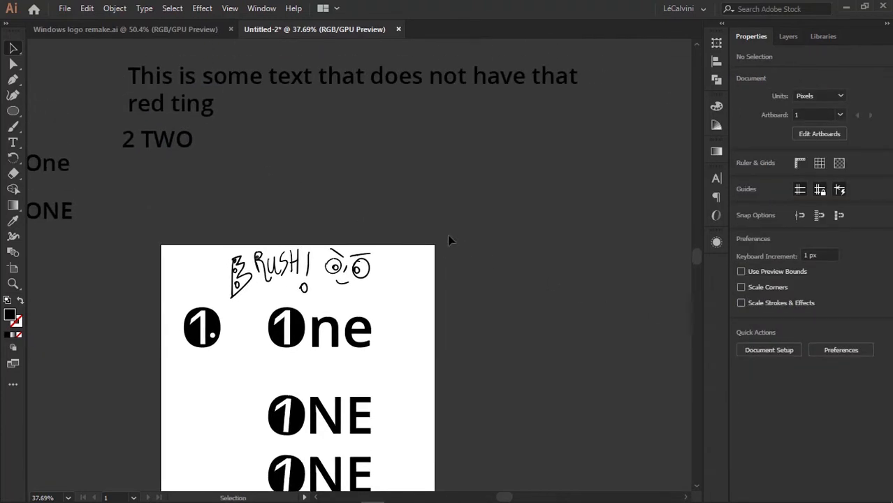
key(t)
drag(457, 168, 309, 354)
key(Escape)
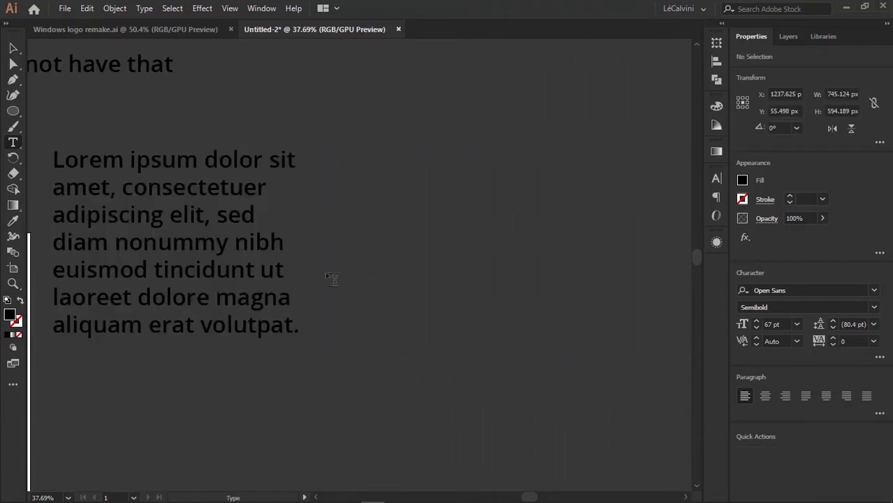
Step: Shrink the Lorem ipsum text frame to about 160 px high, and enlarge it to about 1312 by 514 px
drag(296, 249, 403, 257)
key(z)
drag(403, 257, 410, 220)
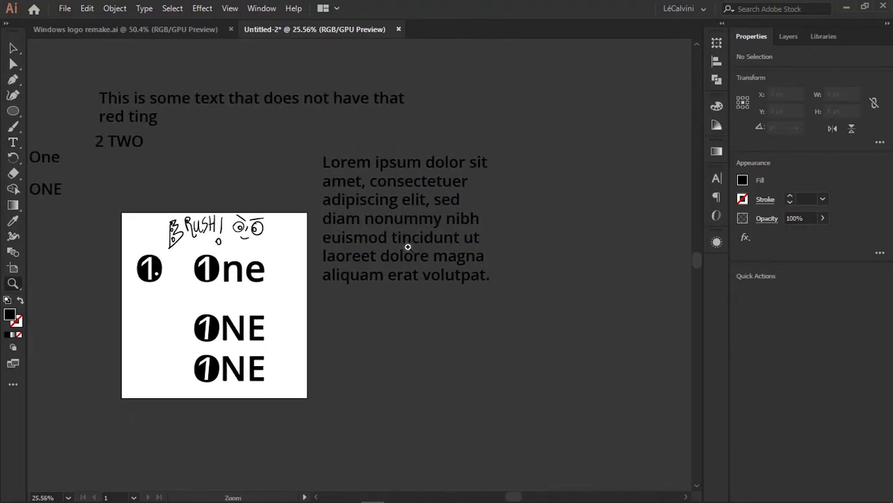
key(v)
click(417, 236)
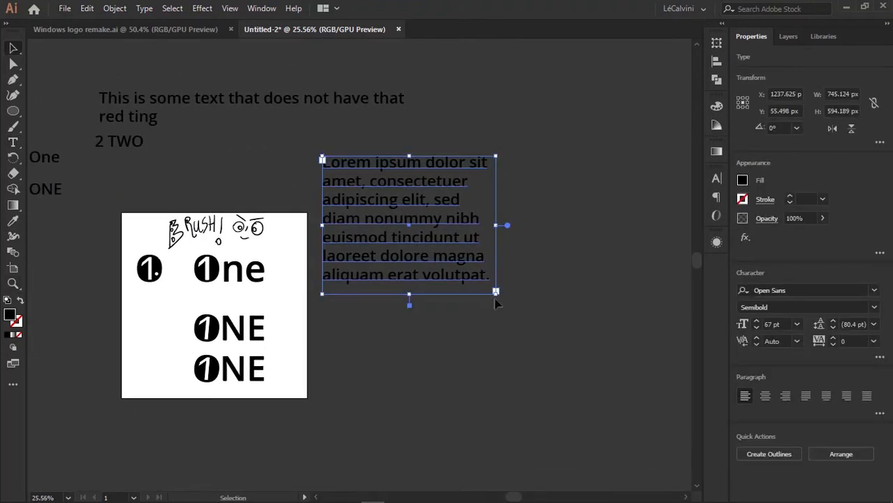
drag(498, 296, 495, 188)
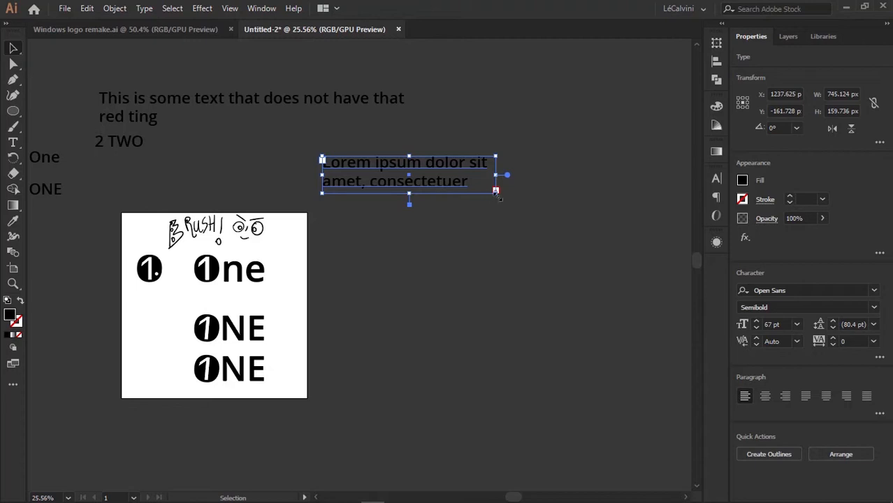
drag(497, 192, 626, 273)
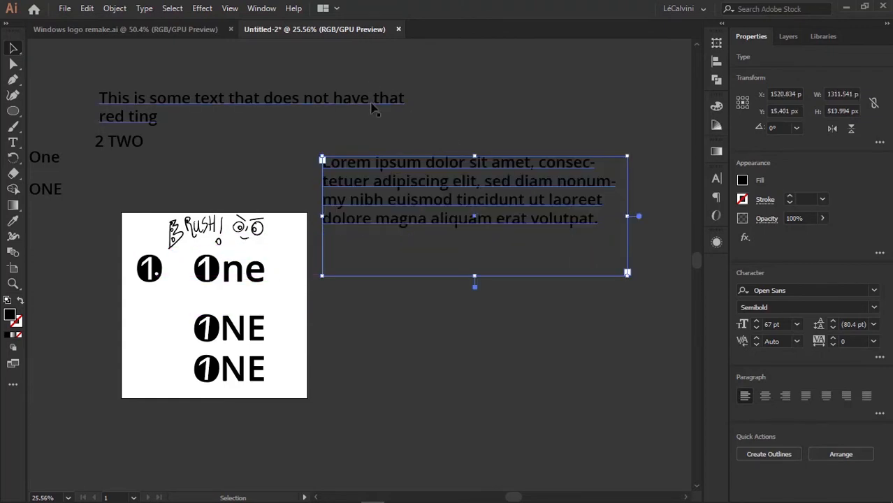
Step: Stretch the two-line point text to about 2870 by 852 px and undo the scaling
click(391, 120)
drag(411, 130, 587, 288)
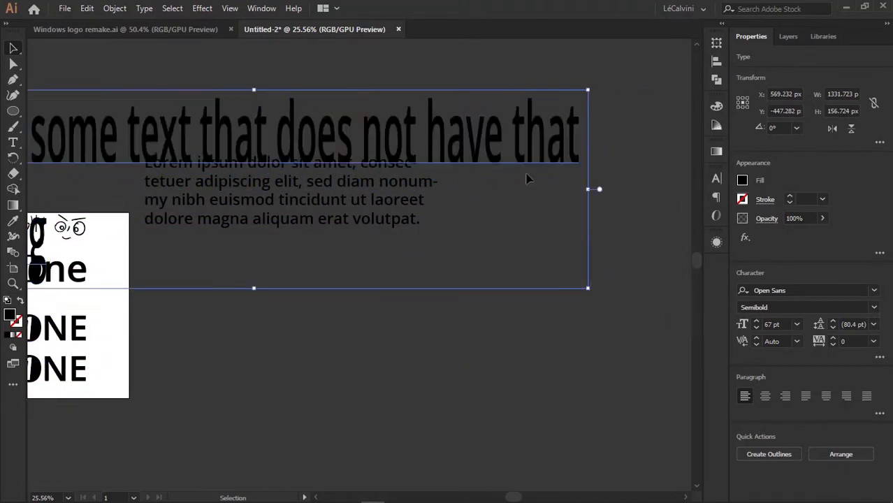
drag(465, 176, 373, 162)
drag(373, 162, 478, 185)
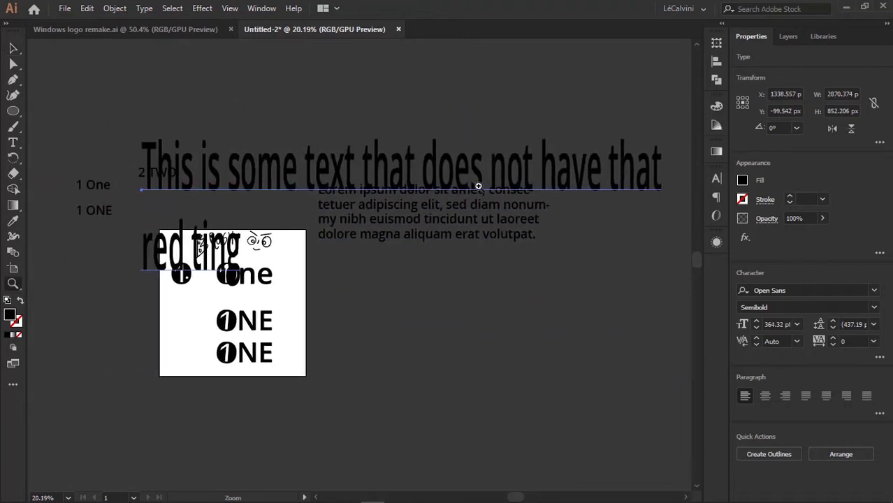
key(ctrl+z)
Step: Move the two-line point text straight up, farther away from "2 TWO"
click(184, 136)
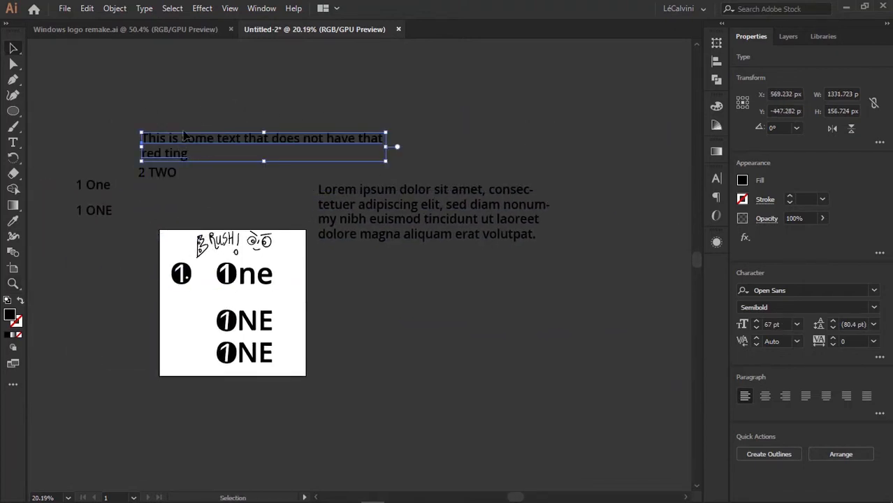
drag(204, 152, 264, 122)
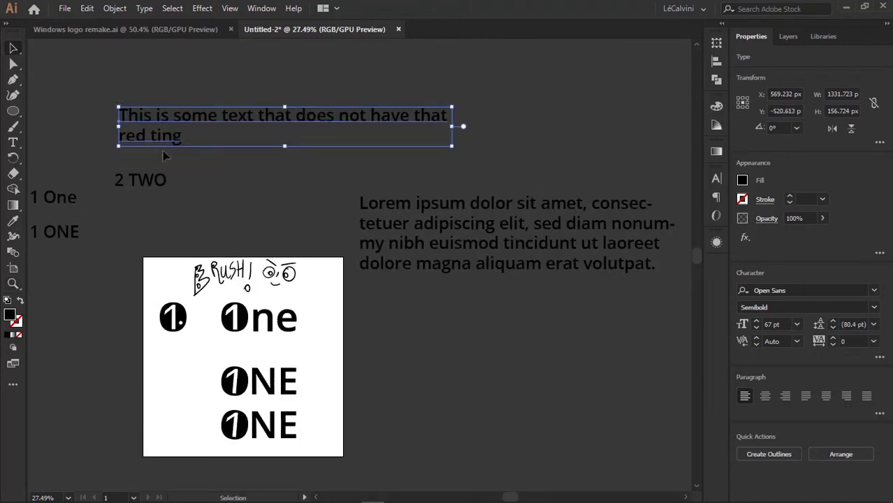
drag(251, 176, 240, 184)
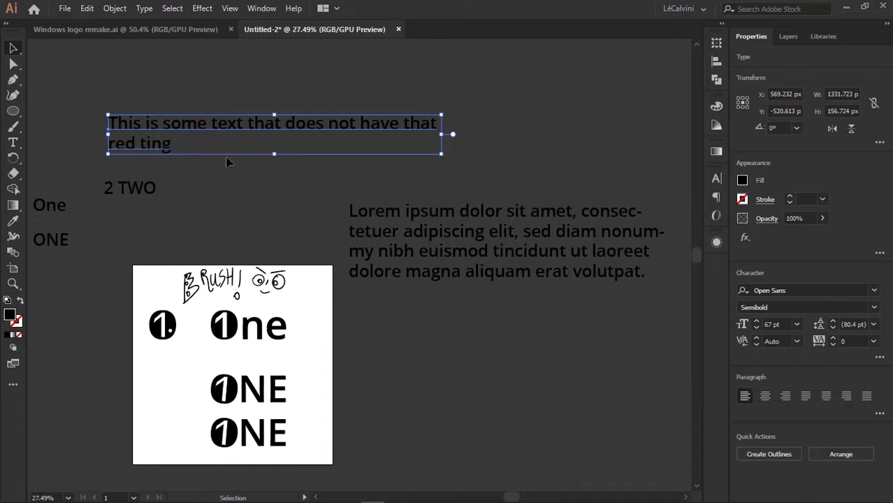
Step: Resize the Lorem ipsum text frame to about 1400 by 159 px and examine its overflow marker up close
click(349, 219)
scroll(503, 266, right, 2)
scroll(503, 265, down, 1)
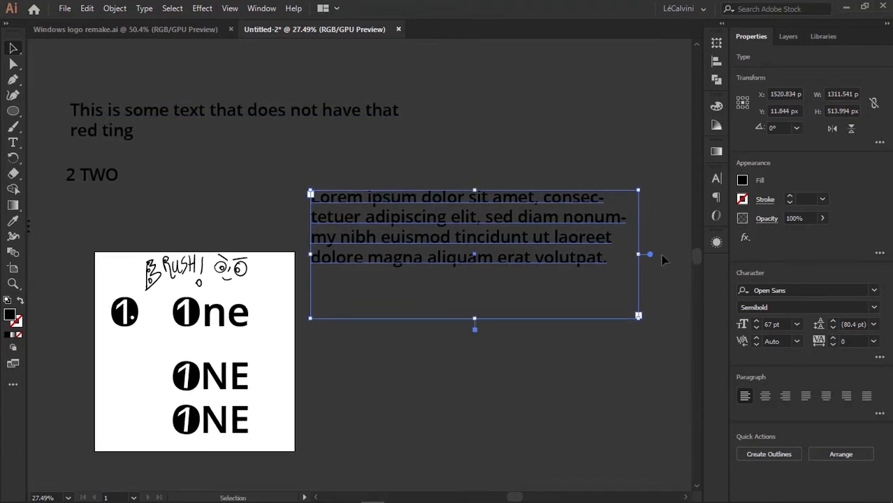
drag(638, 316, 510, 237)
key(z)
key(v)
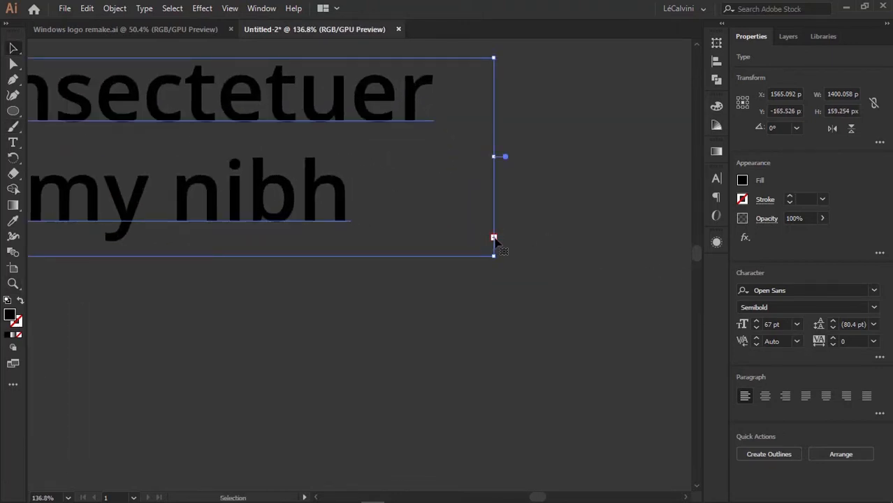
Step: Thread the overflow of the Lorem ipsum frame into a new linked text frame of the same size beside it
click(496, 239)
click(494, 238)
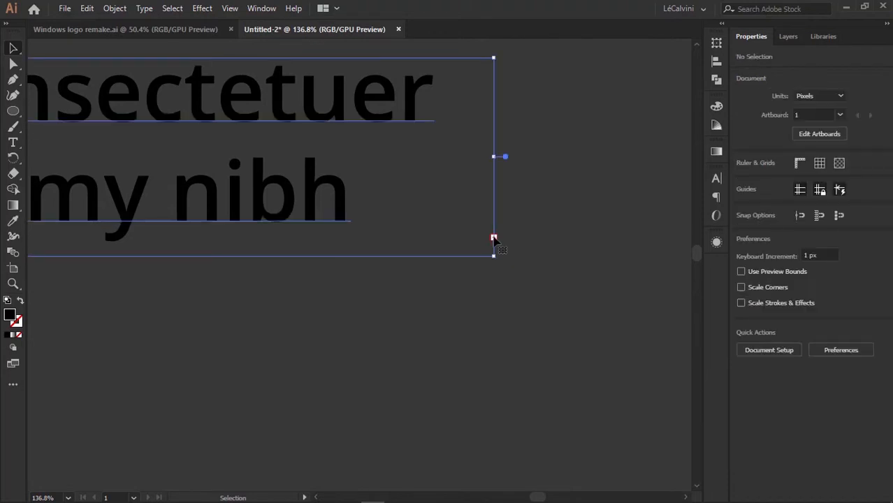
click(493, 237)
click(494, 239)
key(z)
drag(610, 212, 524, 201)
key(v)
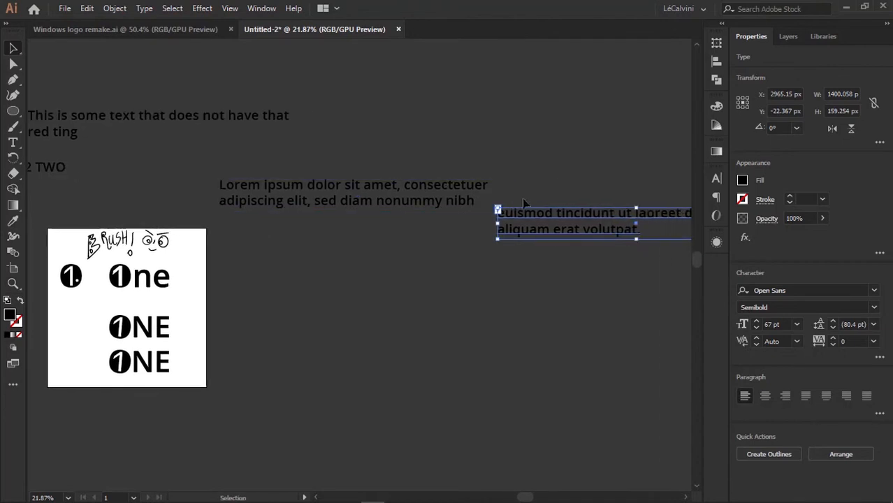
Step: Enlarge the first Lorem ipsum frame to about 1589 by 1104 px and undo the resizing
click(517, 196)
drag(444, 188, 388, 181)
click(399, 188)
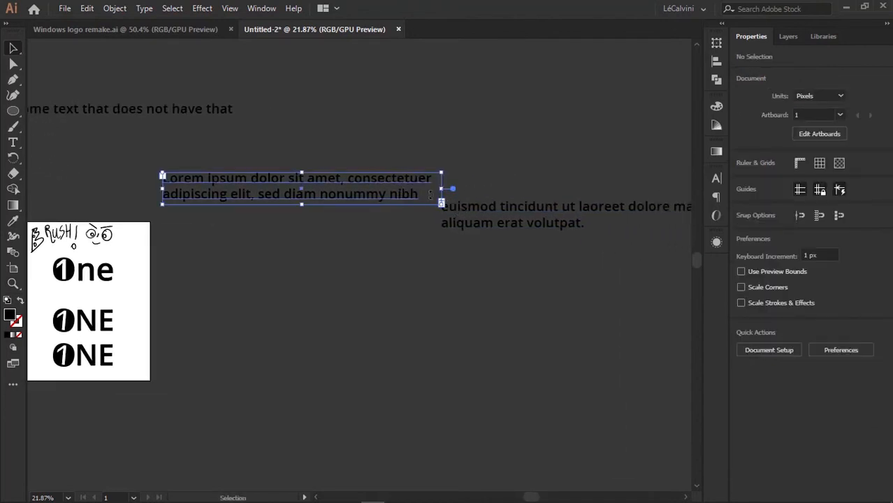
drag(441, 204, 478, 152)
key(a)
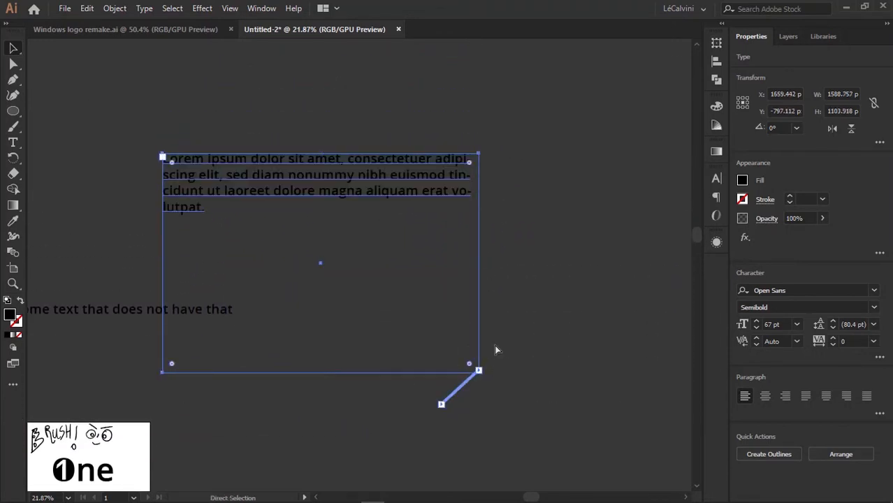
key(v)
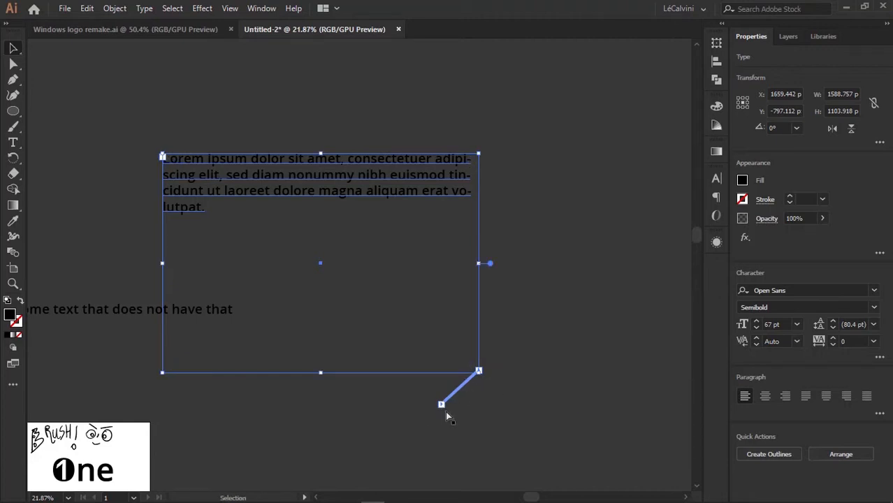
key(ctrl+z)
Step: Move the linked overflow frame directly below the first Lorem ipsum frame, aligned with its left edge
drag(509, 383, 499, 236)
click(418, 249)
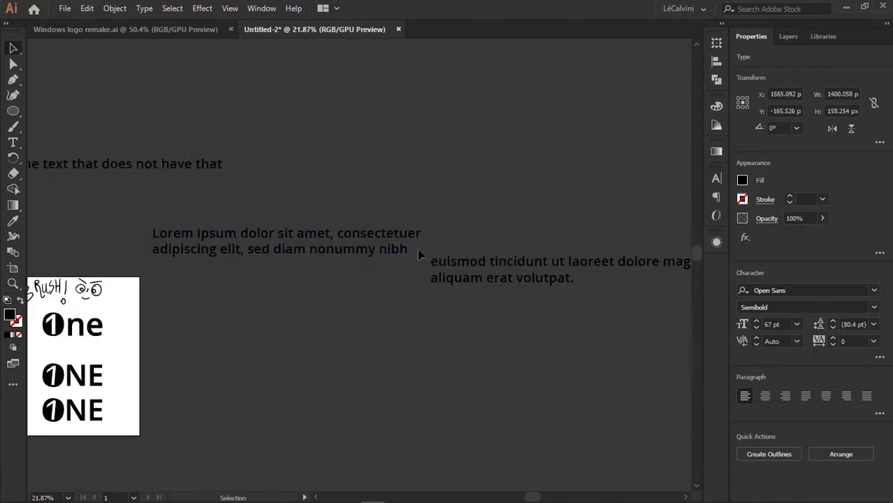
click(388, 238)
drag(475, 267, 206, 277)
click(455, 308)
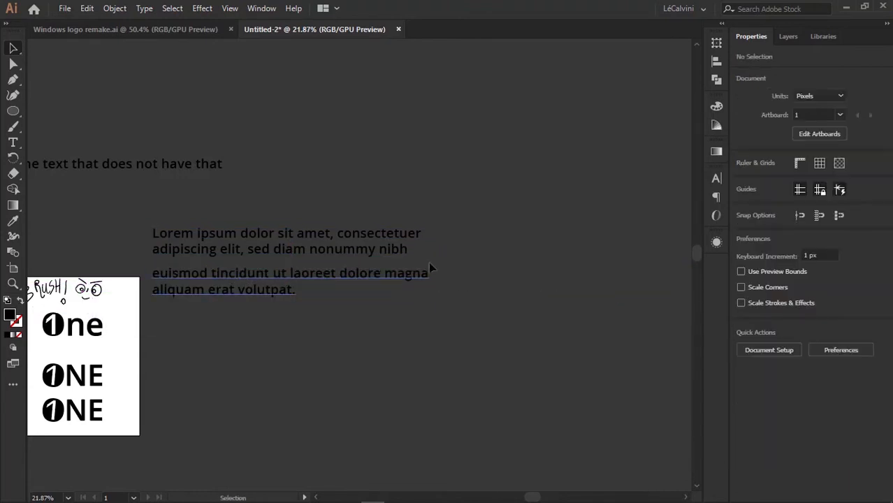
click(384, 276)
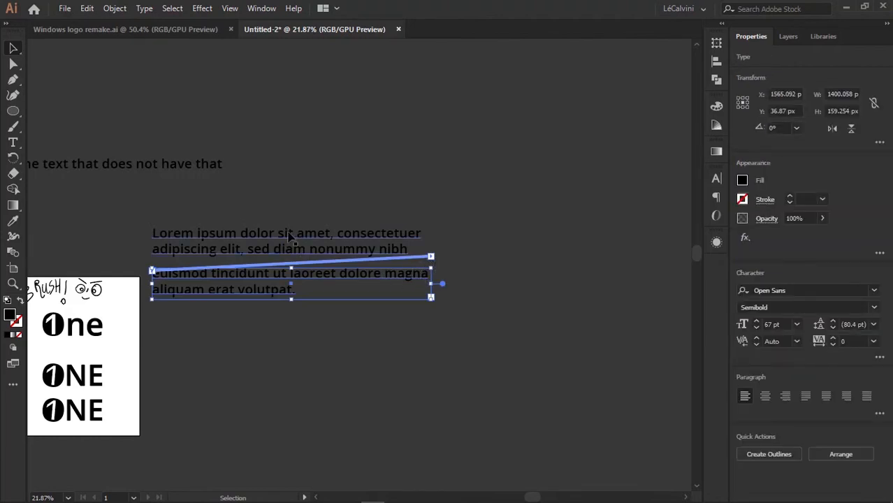
Step: Examine the thread connecting the two stacked Lorem ipsum frames and select both frames
key(z)
drag(434, 299, 324, 275)
drag(322, 273, 383, 239)
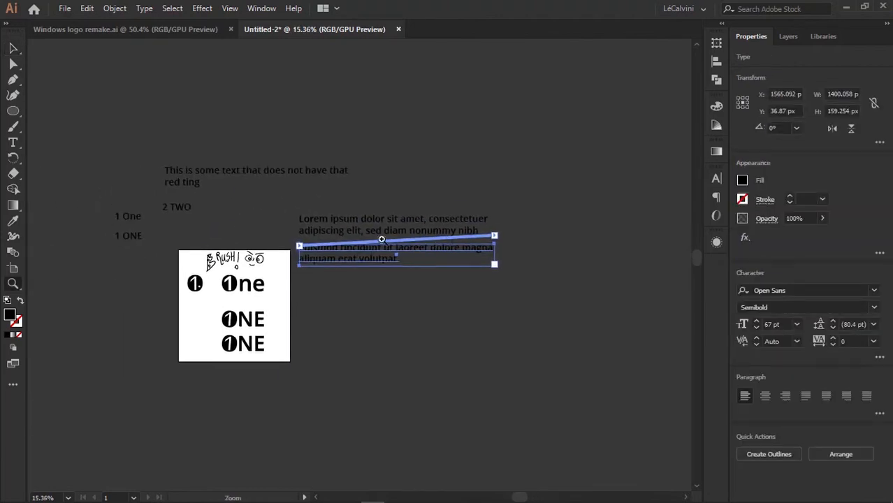
drag(312, 236, 412, 253)
drag(343, 252, 465, 221)
key(v)
drag(435, 156, 613, 213)
Step: Draw a circle about 729 px in diameter in the empty area left of the artboard and swap its black fill to the stroke
drag(293, 221, 428, 203)
drag(13, 112, 55, 128)
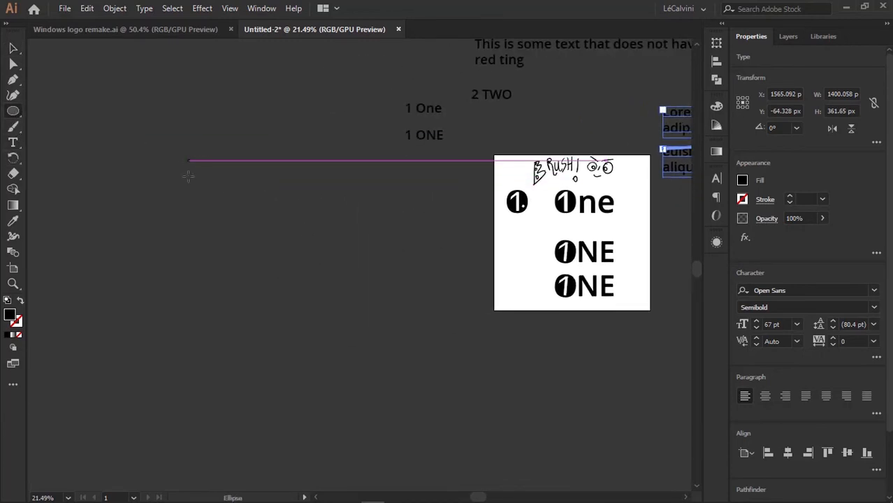
drag(178, 189, 233, 261)
key(z)
drag(180, 172, 323, 204)
drag(323, 204, 507, 250)
drag(507, 249, 400, 229)
drag(400, 228, 308, 227)
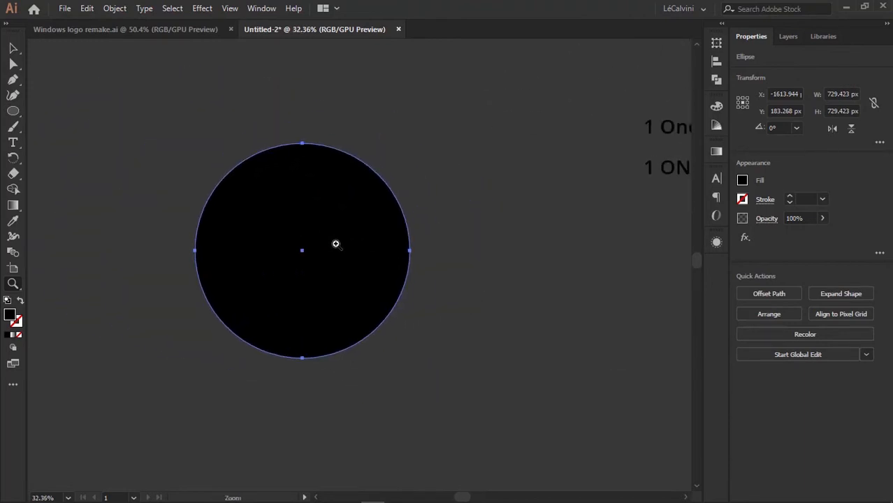
key(shift+x)
key(ctrl)
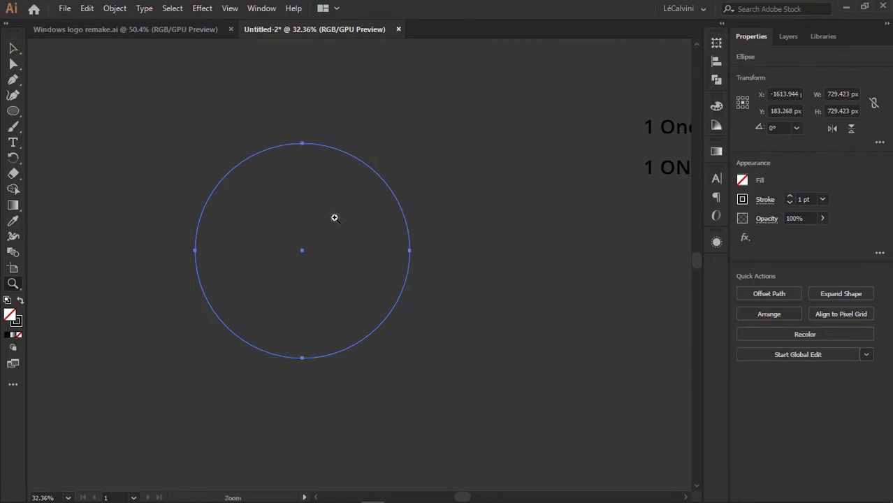
key(v)
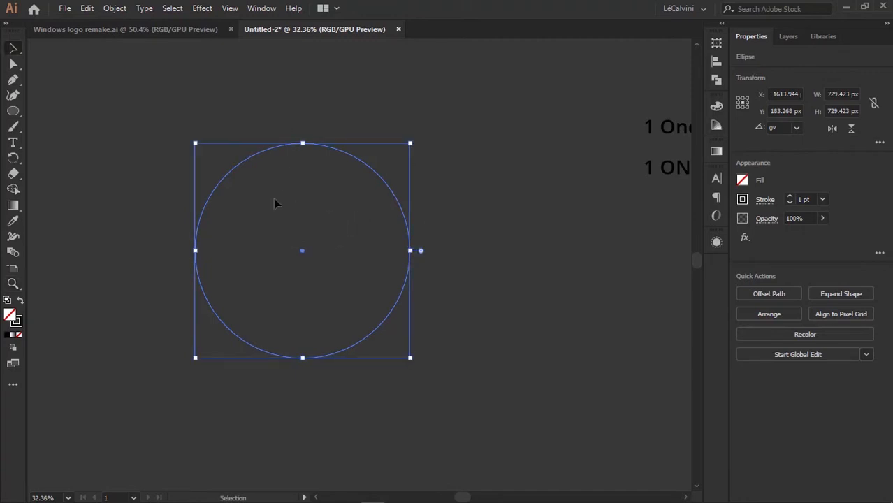
Step: Scale the outlined circle down from its corner and undo the scaling
key(ctrl)
key(ctrl)
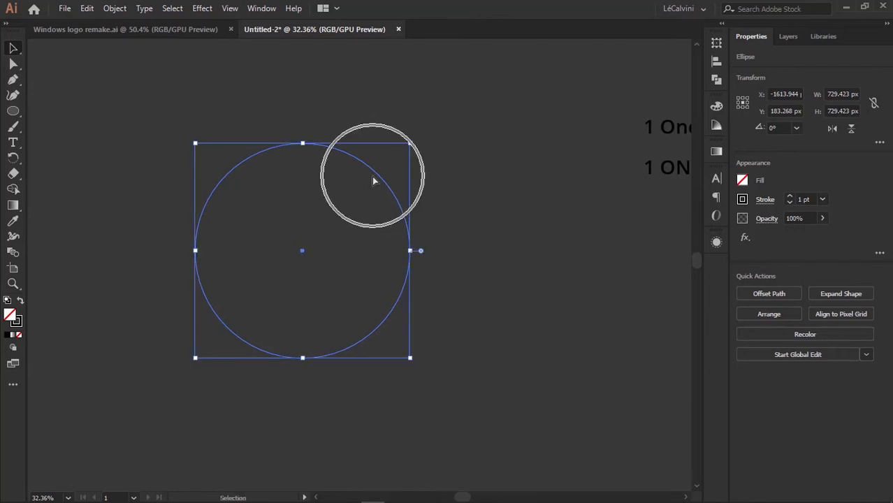
key(ctrl)
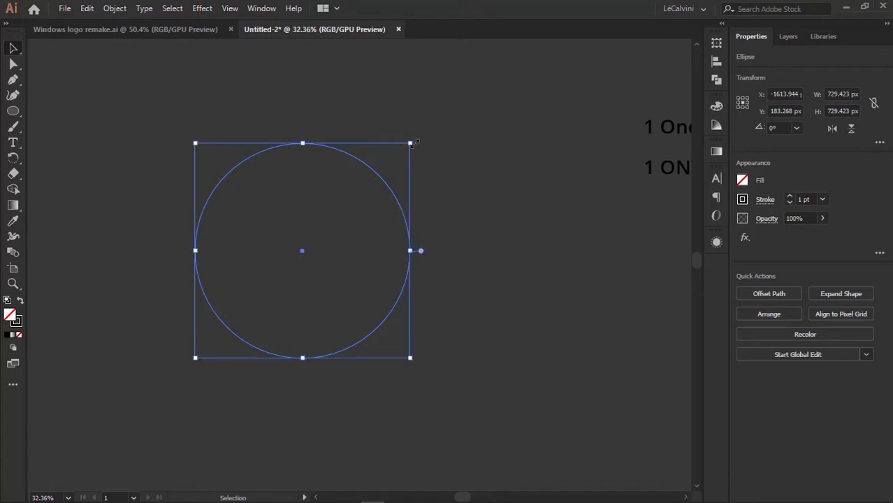
drag(411, 142, 391, 162)
key(ctrl+z)
key(ctrl)
key(ctrl)
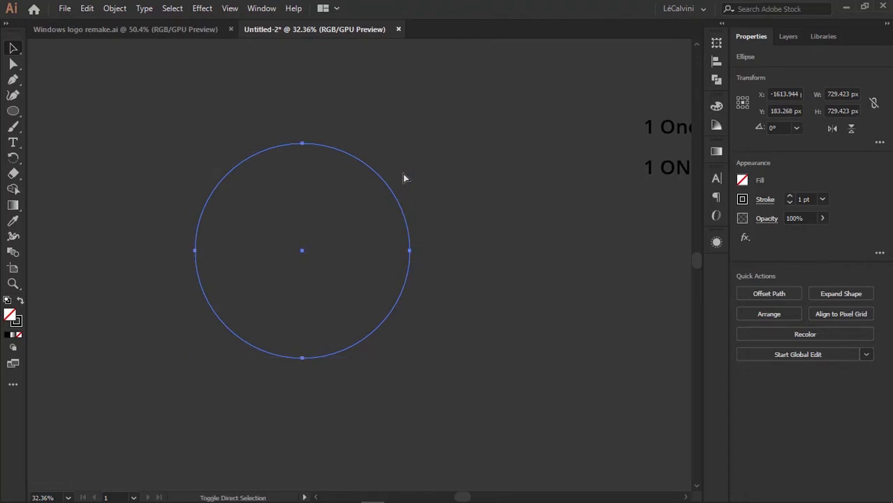
Step: Copy the outlined circle and paste the duplicate in place
click(90, 10)
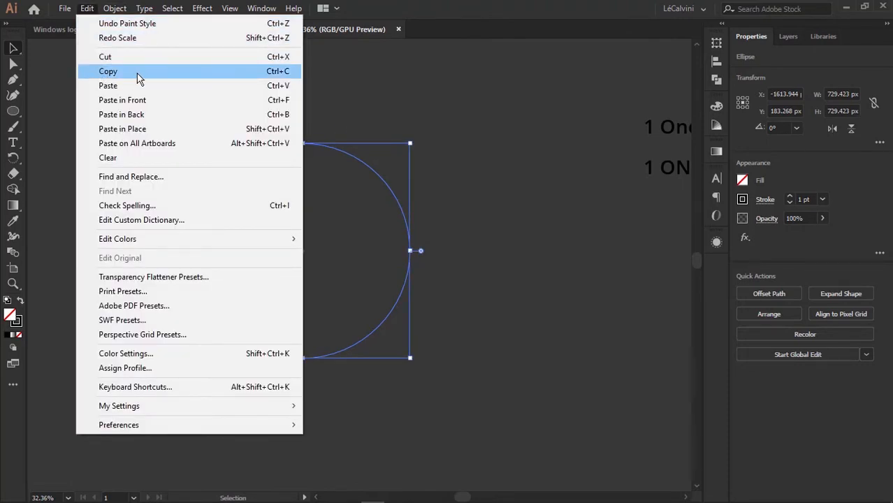
click(280, 72)
click(86, 9)
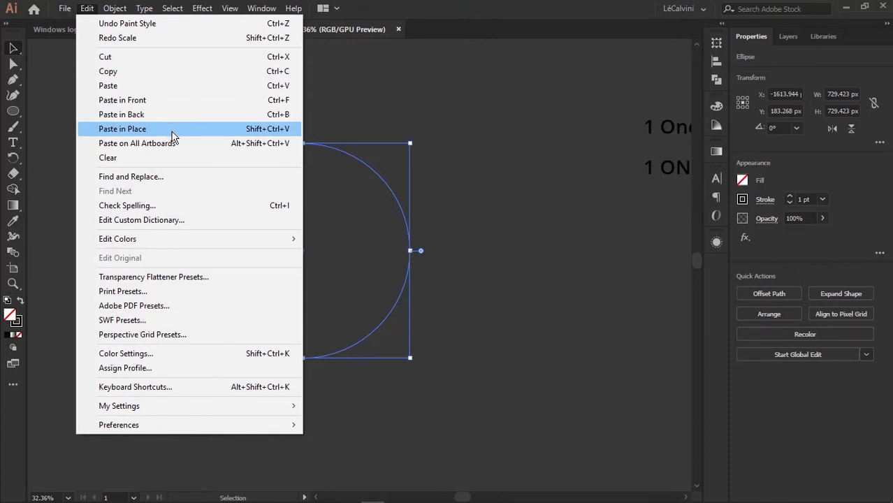
click(282, 129)
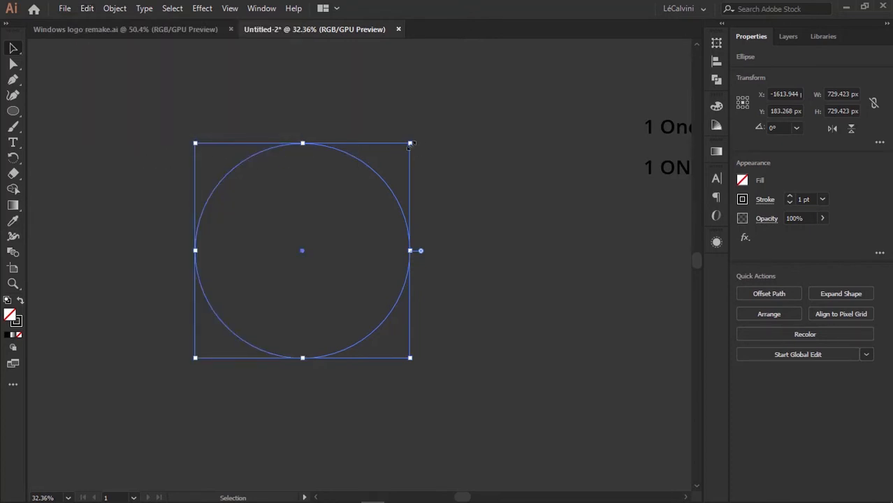
Step: Shrink the duplicate circle around its centre to about 563 px and set both circles' strokes to 4 pt
drag(410, 145, 369, 150)
click(424, 158)
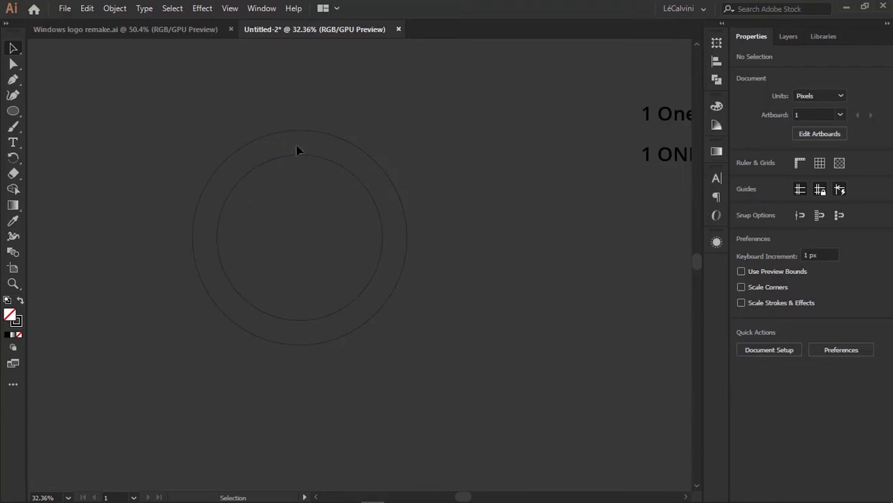
drag(369, 114, 390, 243)
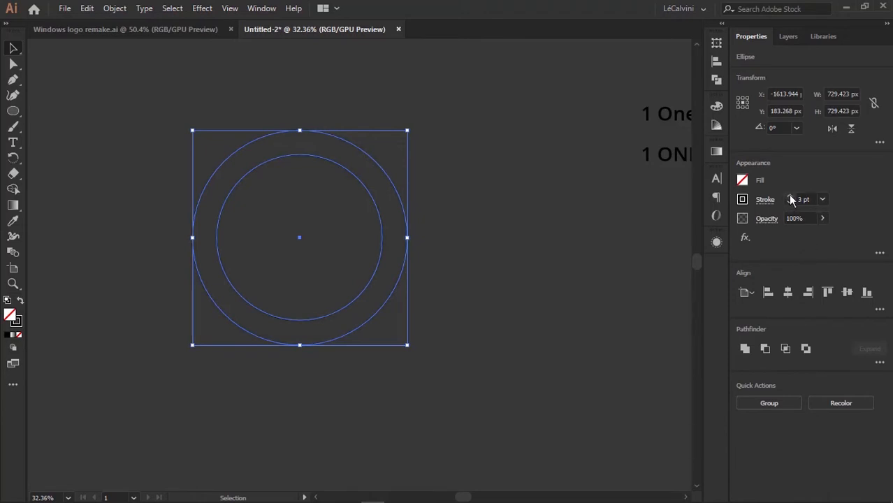
click(510, 133)
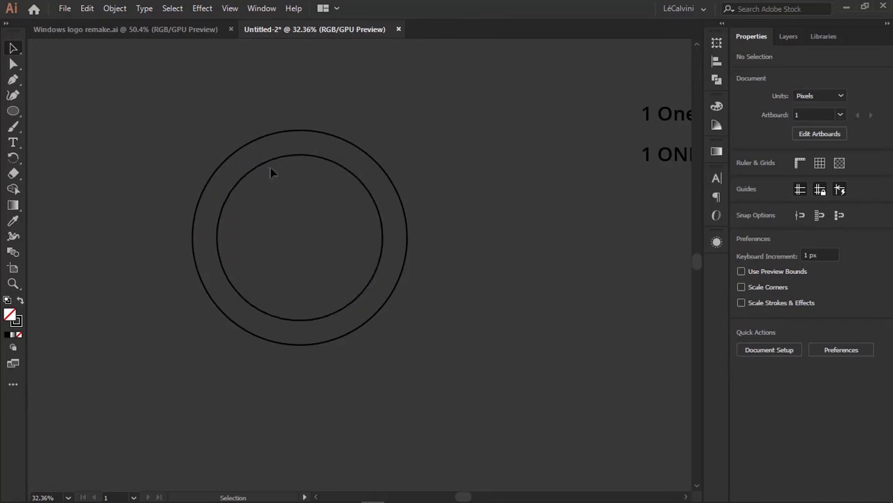
Step: Add path text reading "and type a word of you choice like a scout school badge" around the inner circle with the Type on a Path tool
click(12, 143)
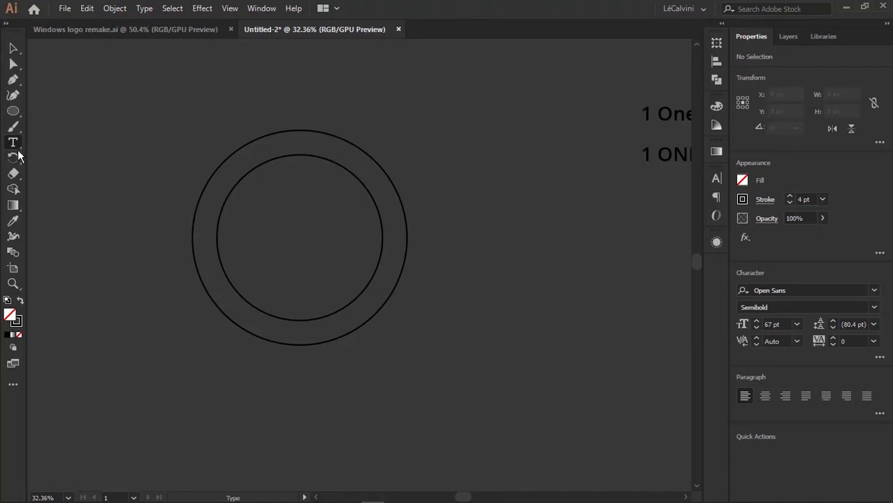
click(15, 143)
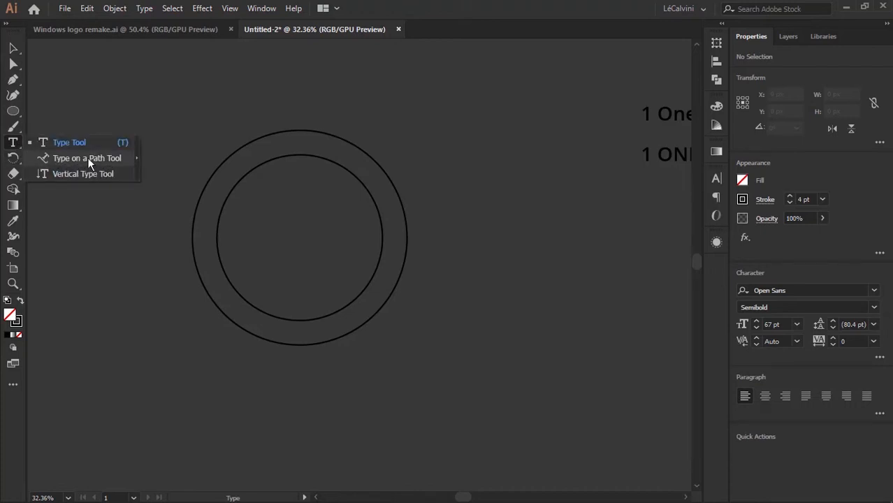
click(68, 160)
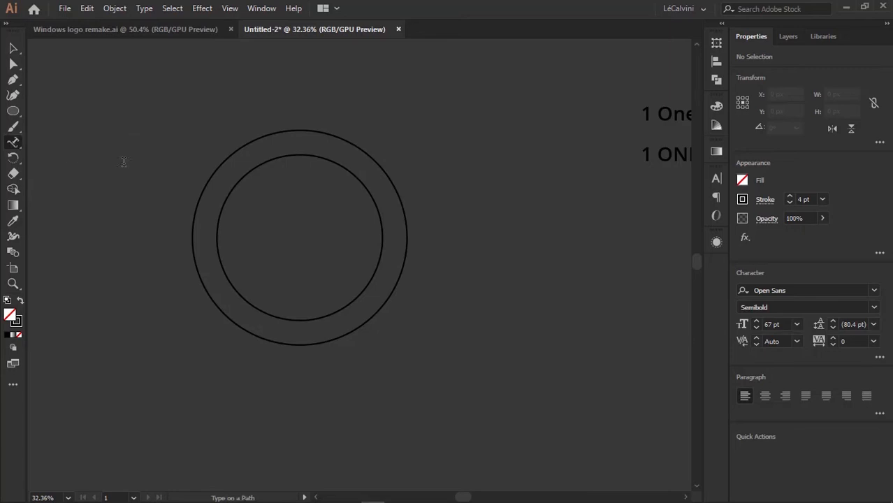
click(254, 170)
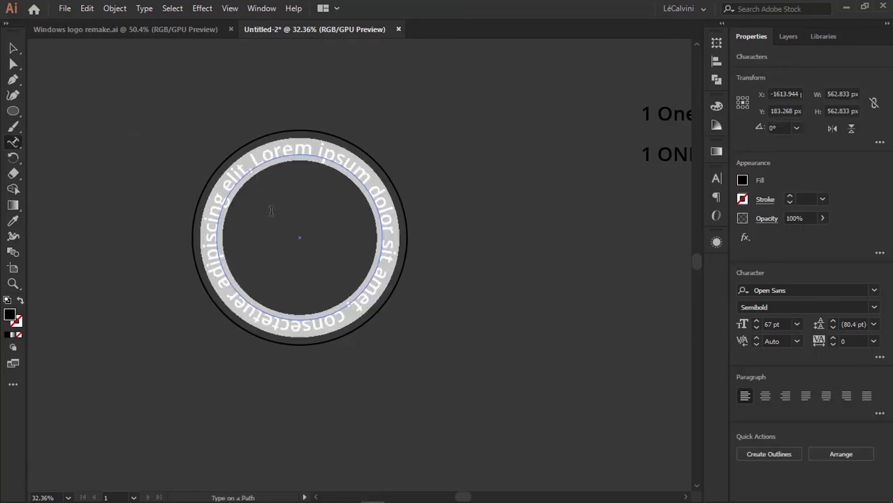
text(and )
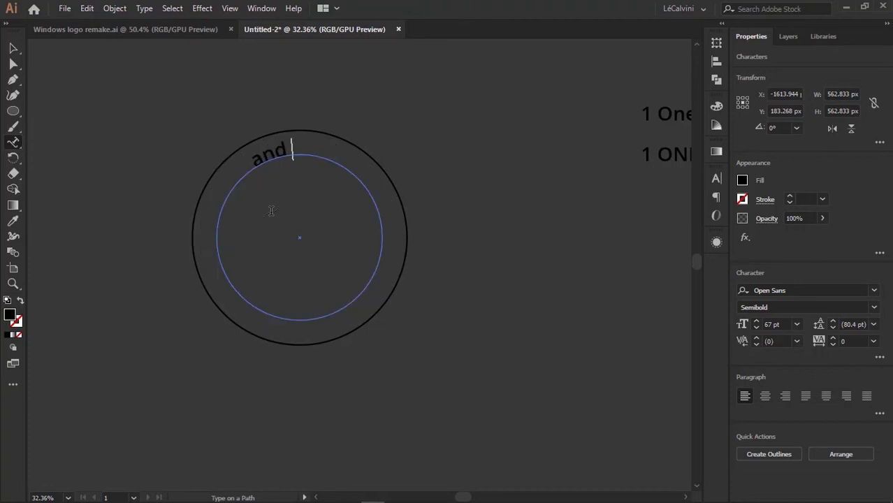
text(type )
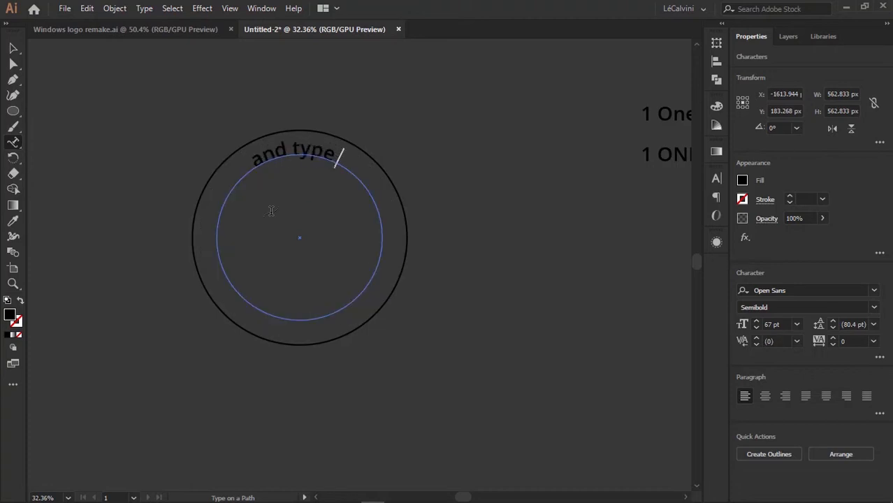
text(a word of)
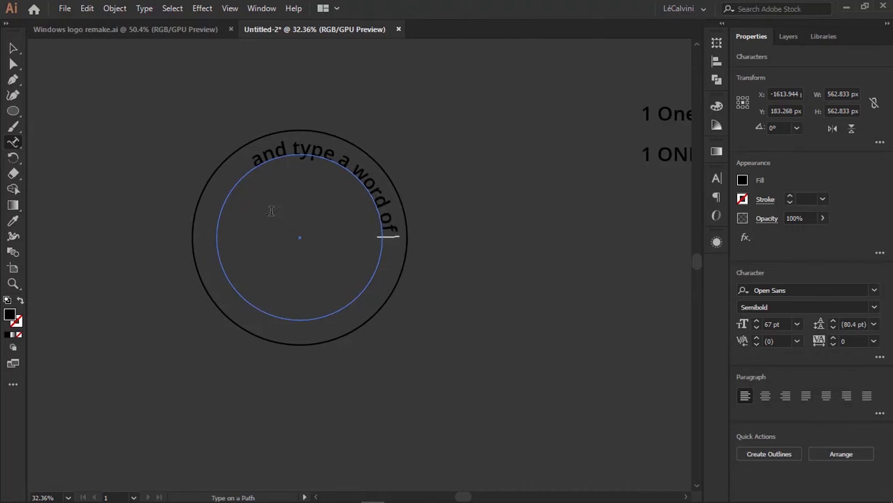
text( you choice)
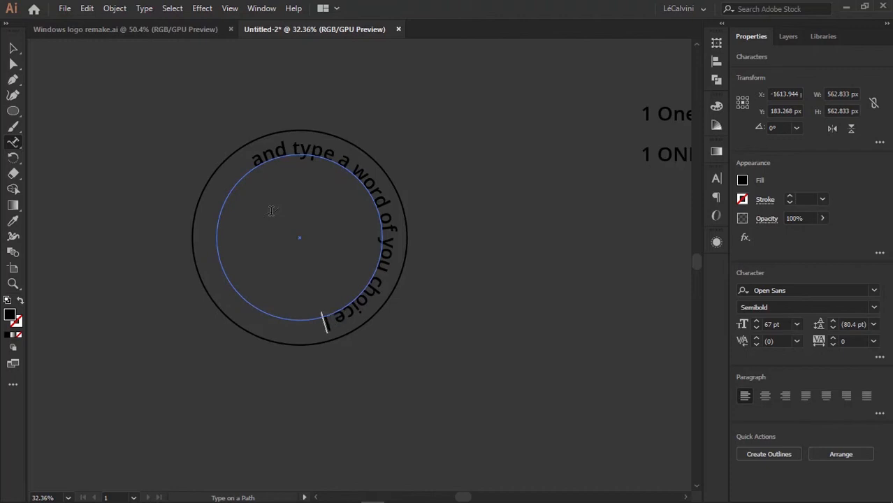
text( like a)
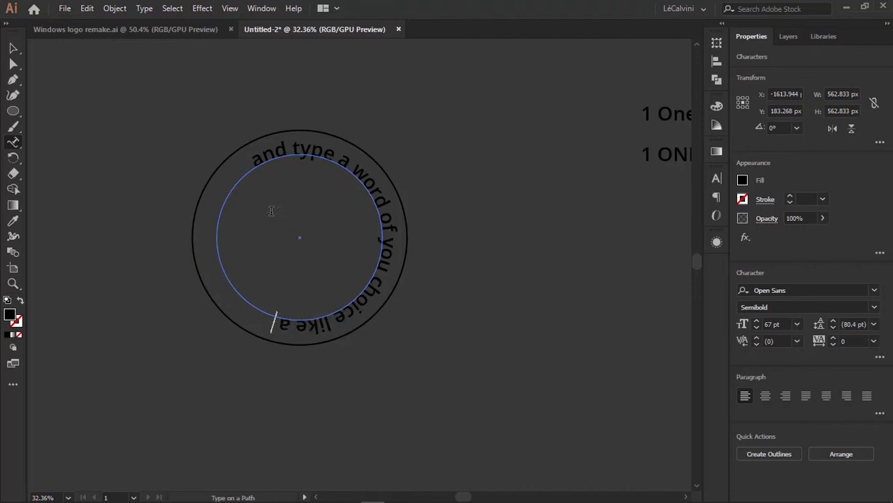
text( scout school)
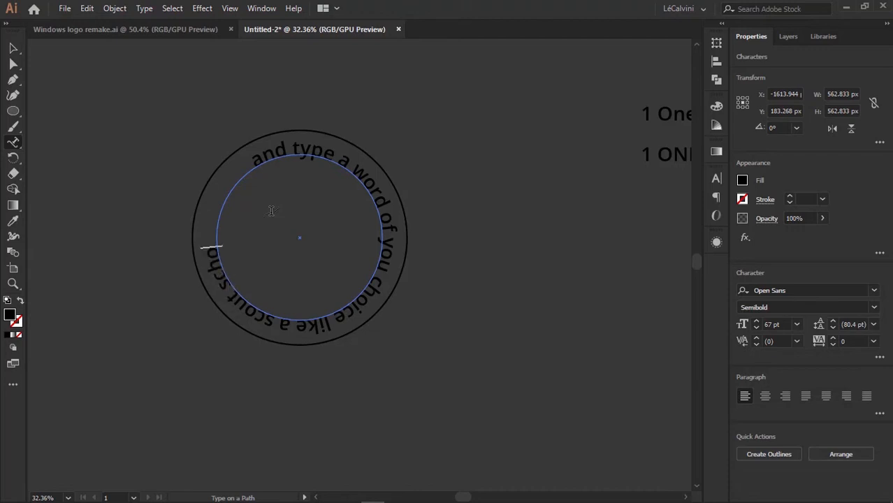
text( badge)
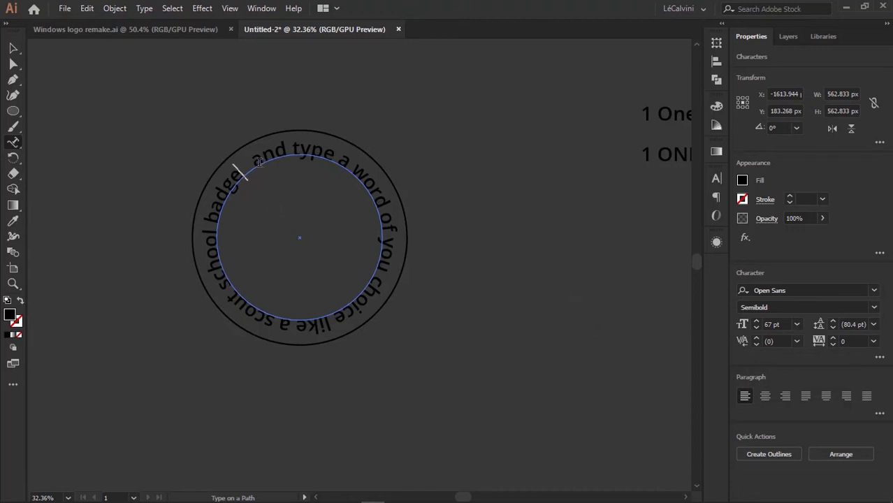
key(ctrl+a)
key(Escape)
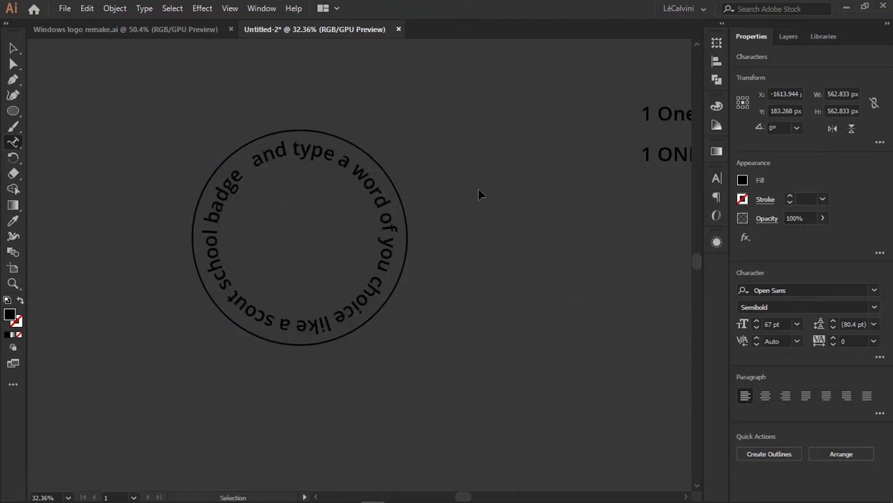
click(325, 160)
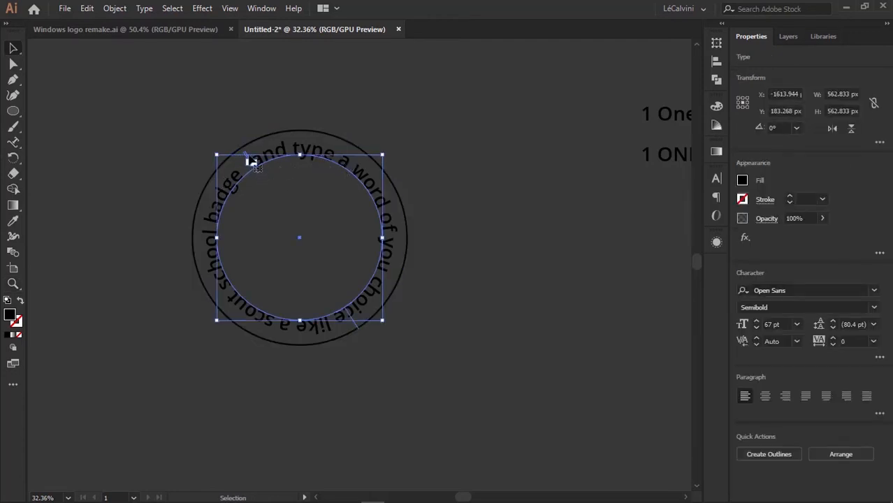
Step: Slide the circular text's start bracket clockwise to the circle's upper right and its end bracket to the top of the circle
key(z)
drag(250, 159, 349, 174)
drag(316, 138, 299, 123)
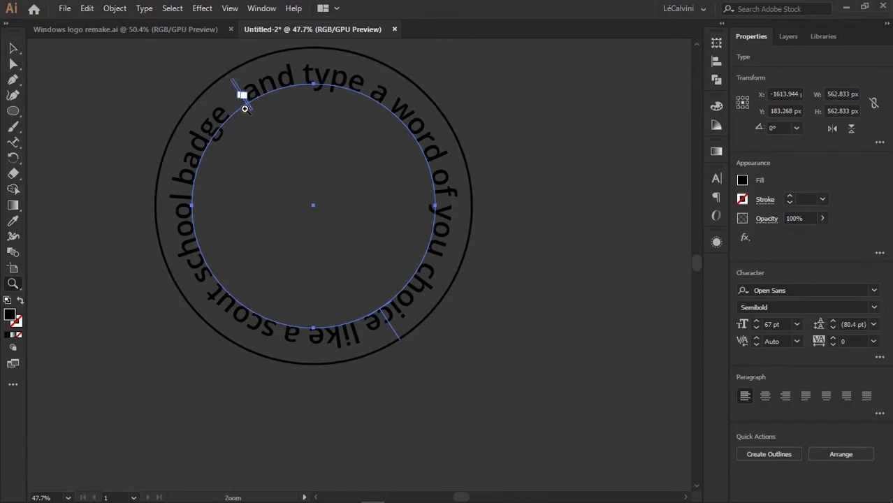
key(v)
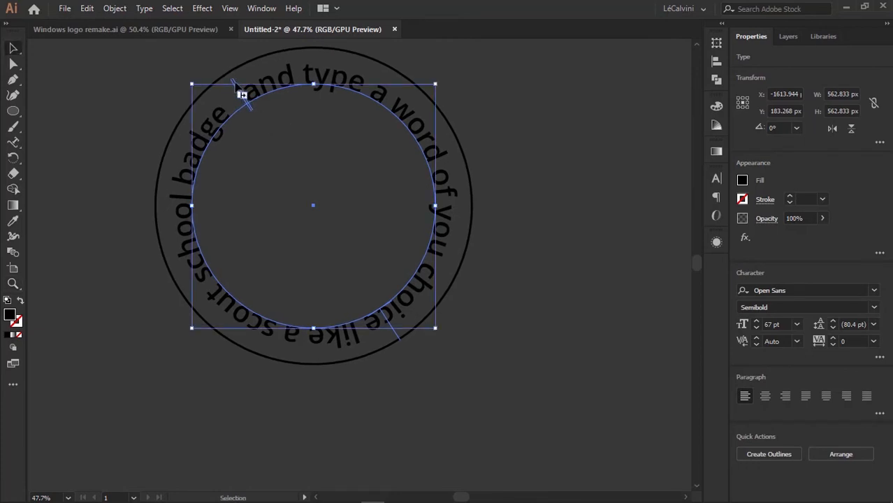
drag(243, 95, 386, 154)
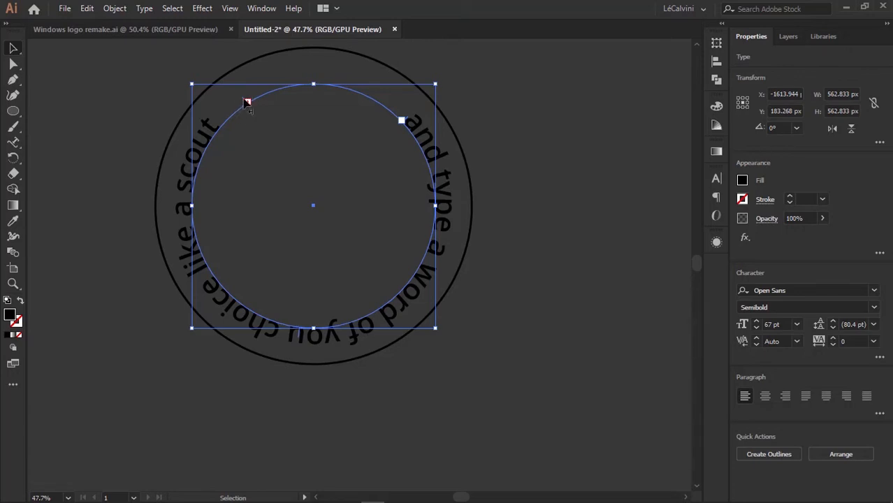
drag(246, 102, 316, 82)
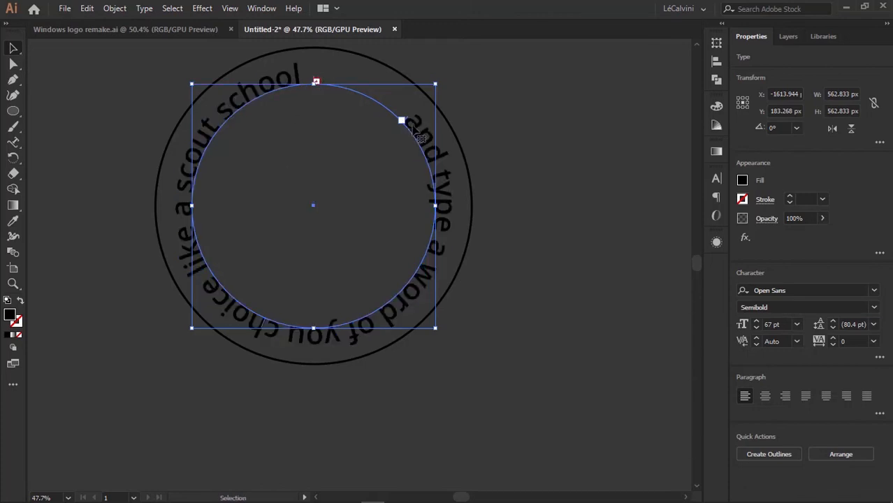
Step: Rotate the circular text about 21° counterclockwise around its centre and extend its end bracket to just beside the start bracket
click(14, 158)
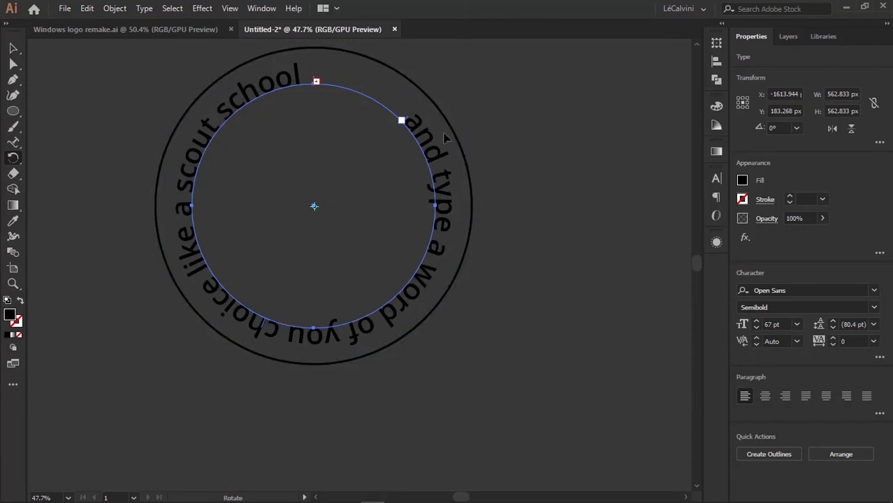
drag(435, 128, 424, 110)
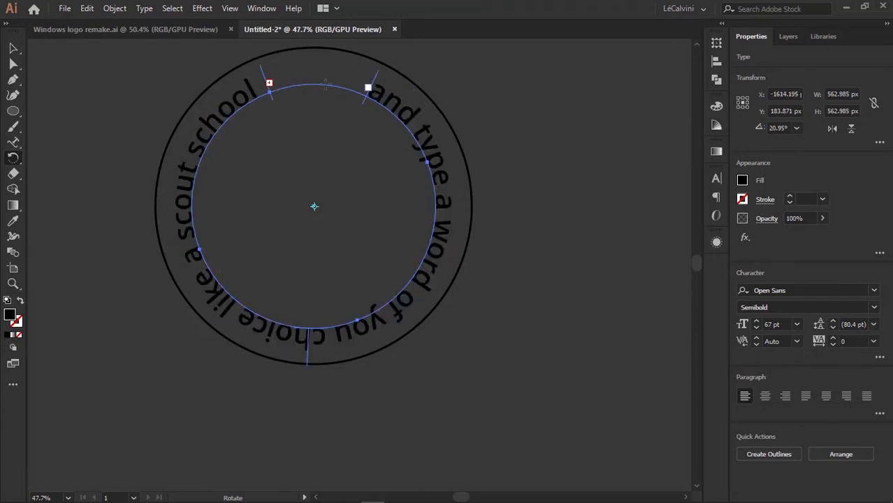
key(v)
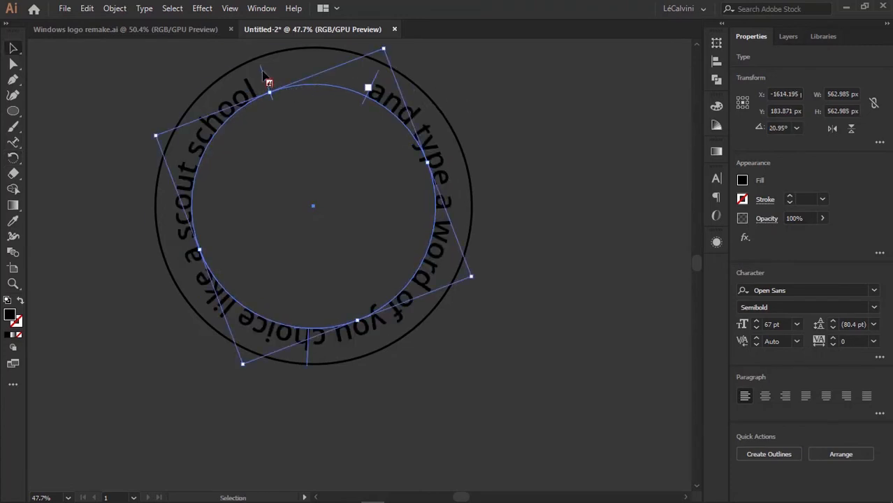
drag(263, 72, 339, 337)
Step: Fine-tune the circular text's brackets so its start and end nearly meet between "badge" and "and"
key(z)
drag(367, 306, 235, 141)
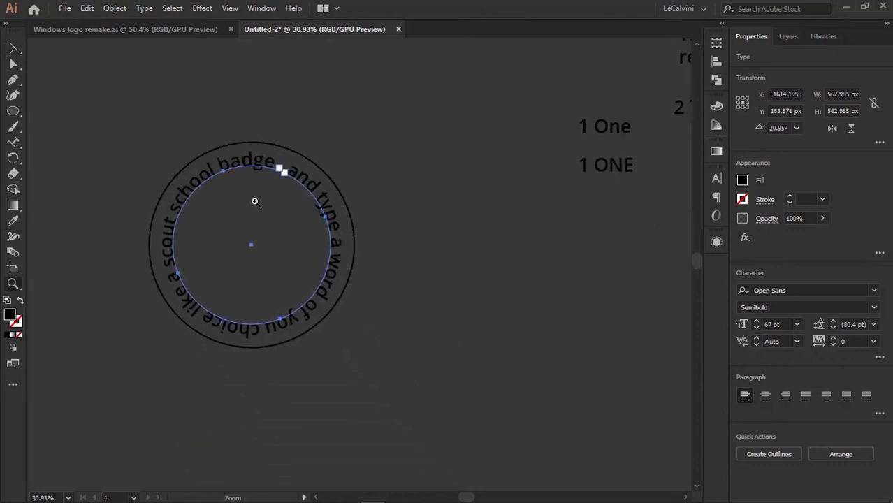
drag(253, 200, 331, 217)
drag(304, 199, 321, 139)
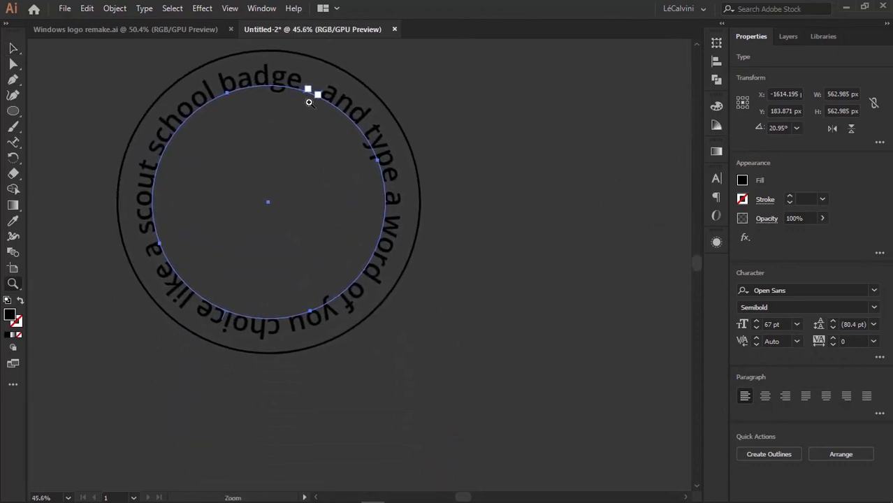
key(v)
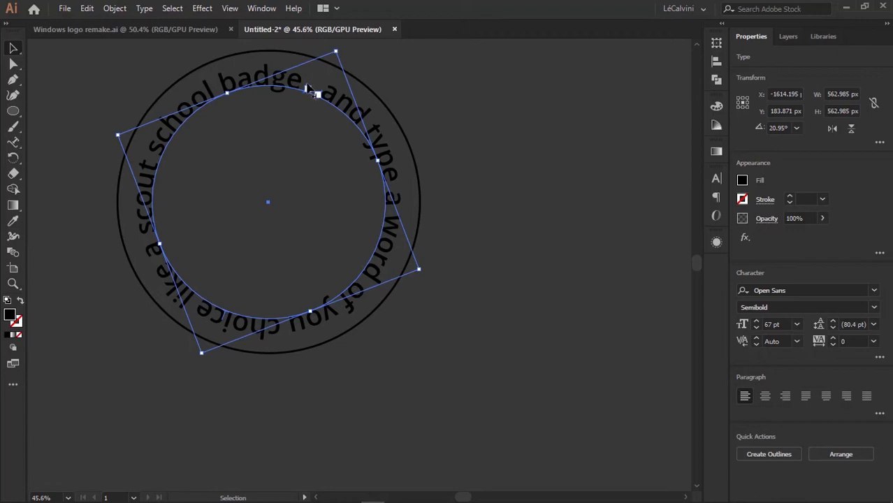
scroll(308, 87, up, 2)
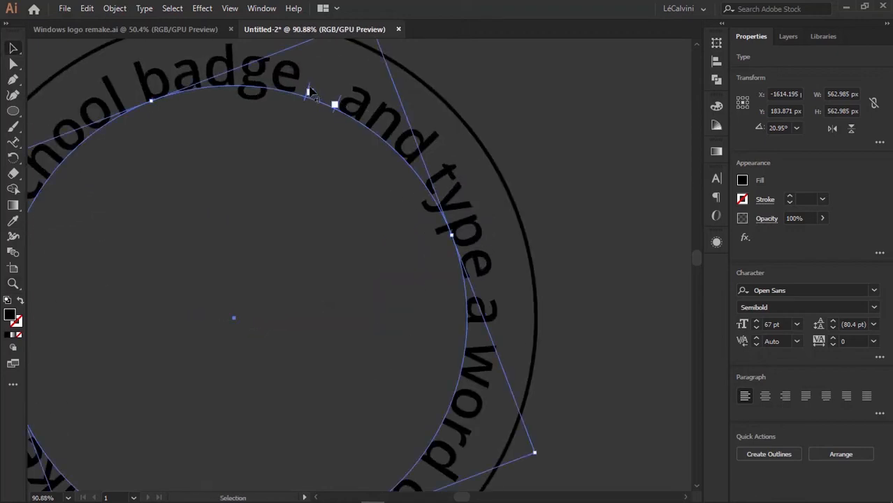
mouse_move(310, 92)
mouse_down()
mouse_move(217, 87)
mouse_move(147, 95)
mouse_move(124, 109)
mouse_move(222, 85)
mouse_move(298, 105)
mouse_move(202, 97)
mouse_move(132, 115)
mouse_move(293, 123)
mouse_move(364, 115)
mouse_move(402, 147)
mouse_move(309, 93)
mouse_move(240, 98)
mouse_move(314, 102)
mouse_move(332, 115)
mouse_move(319, 133)
mouse_move(343, 89)
mouse_move(281, 140)
mouse_move(307, 103)
mouse_up()
drag(335, 70, 332, 79)
key(z)
drag(383, 201, 343, 165)
drag(343, 165, 371, 69)
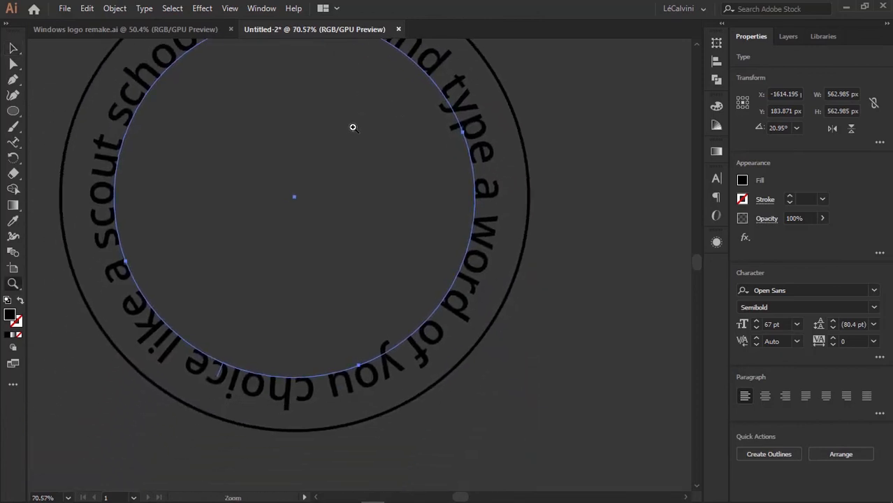
drag(365, 173, 298, 260)
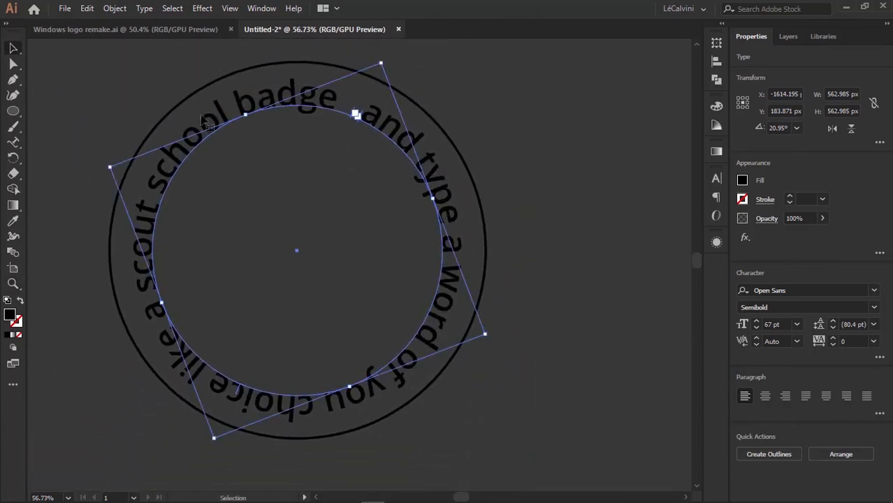
Step: Add vertical point text reading "Type somethig vertically" beside the badge circle with the Vertical Type tool
click(14, 143)
right_click(14, 143)
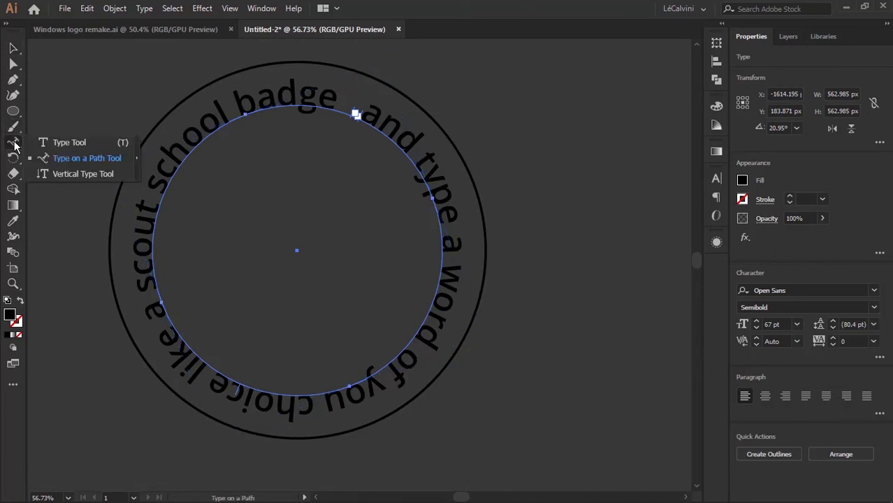
click(79, 175)
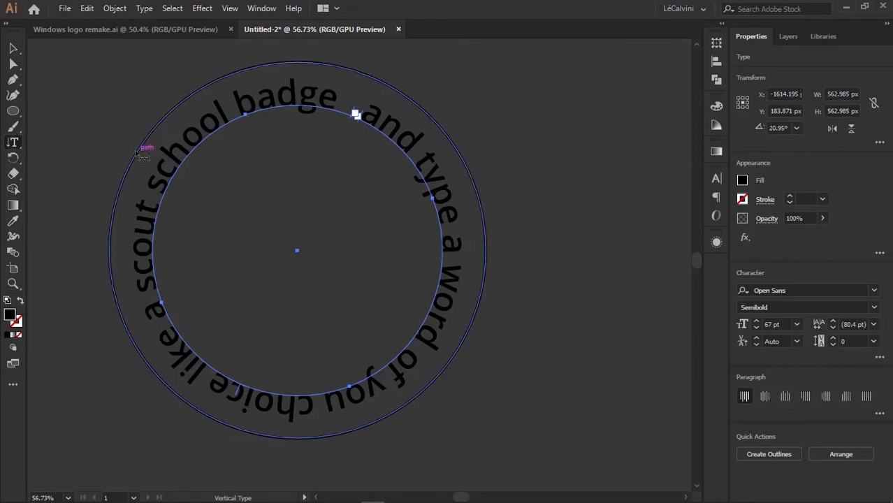
drag(636, 153, 457, 128)
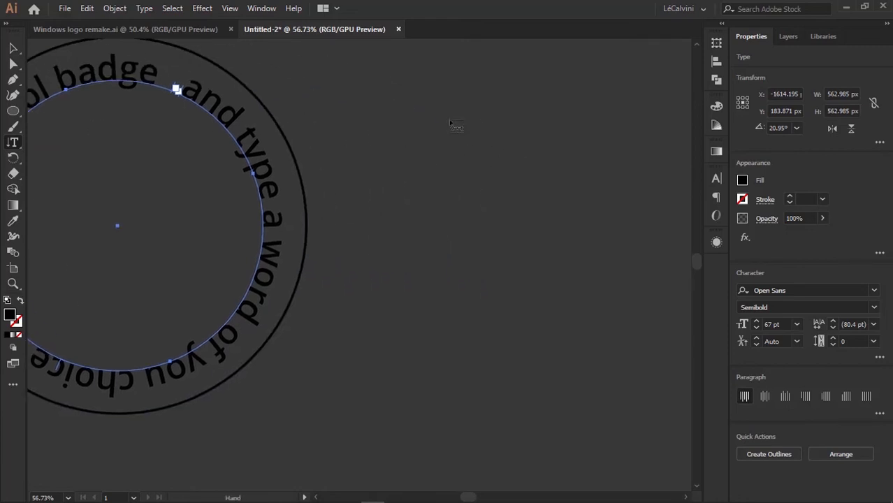
click(396, 114)
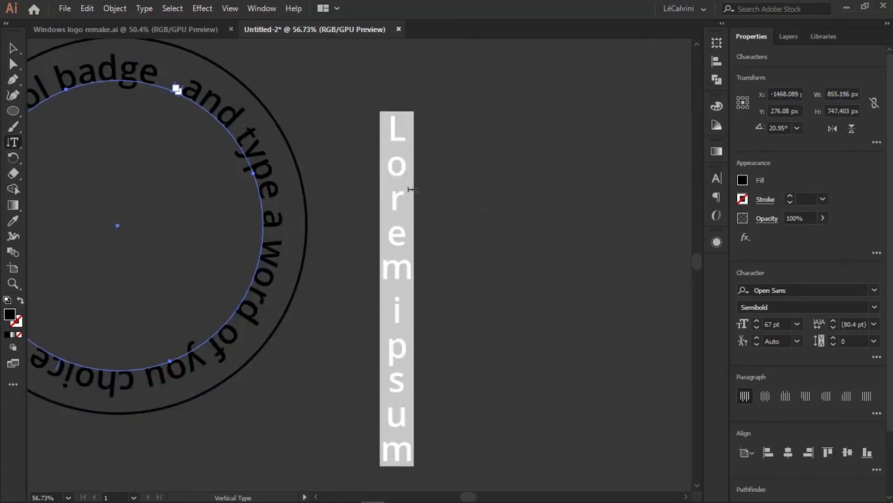
text(Ty)
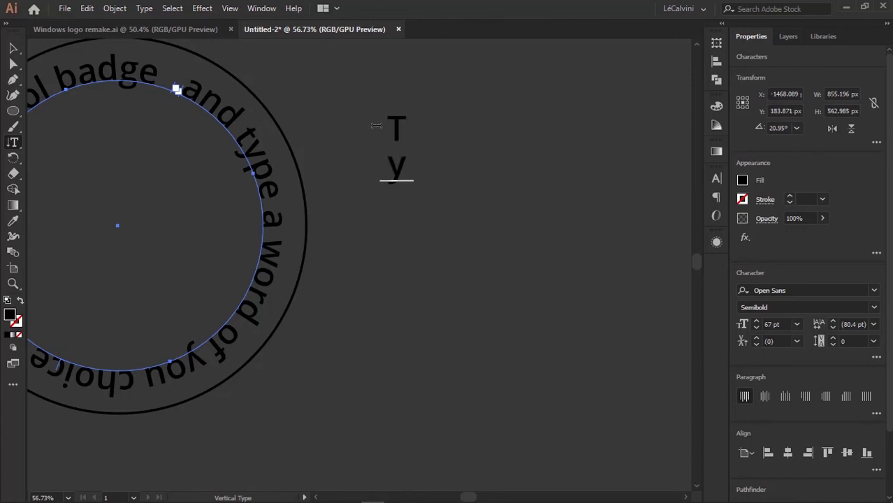
text(pe somne)
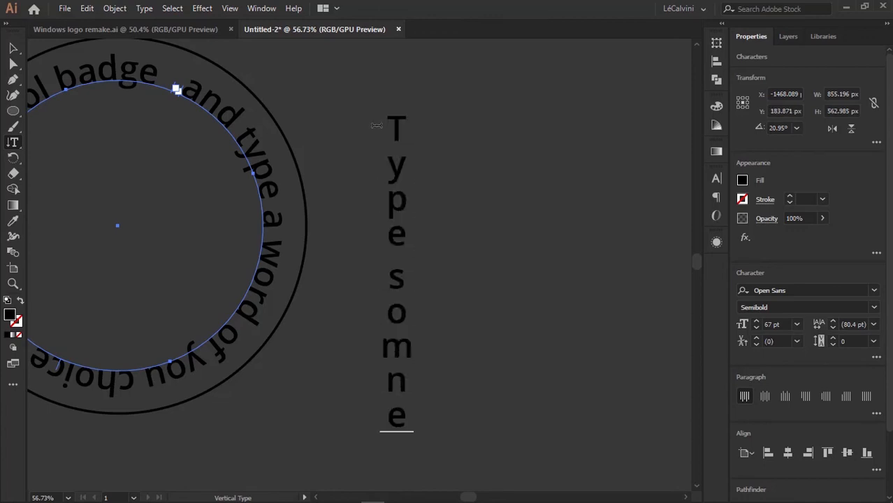
key(BackSpace)
key(BackSpace)
text(ethig)
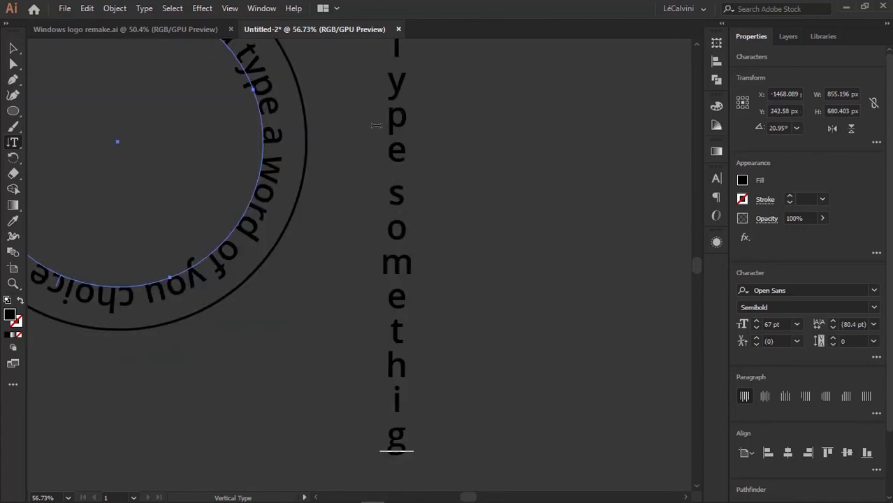
text(vertically)
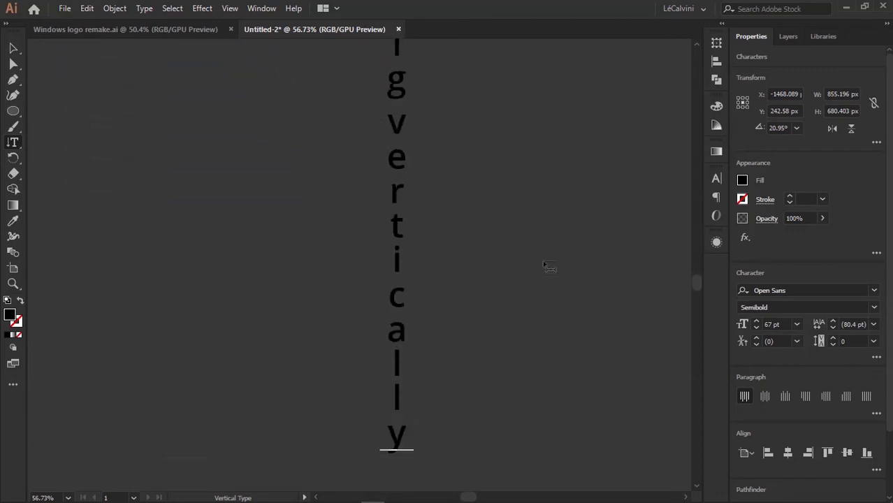
Step: Continue the vertical text with "it looks kinda oooooeeewww" and finish editing it
text(i)
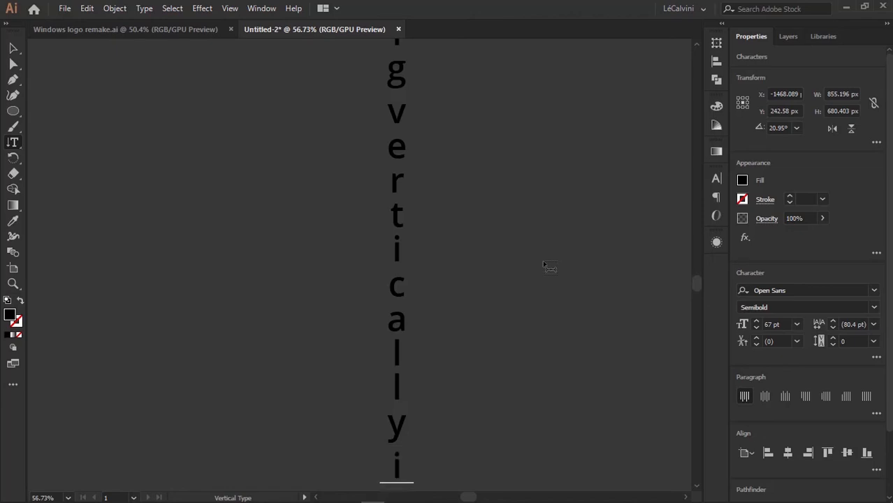
text(tloo)
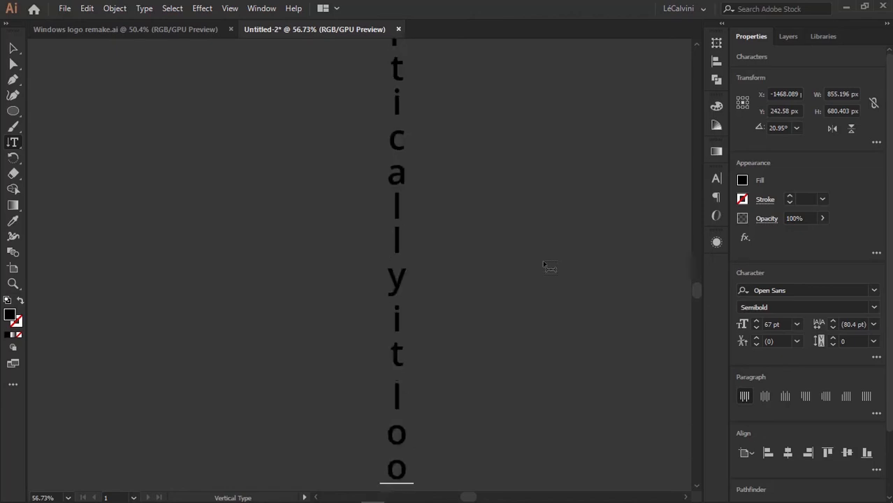
text(kskida)
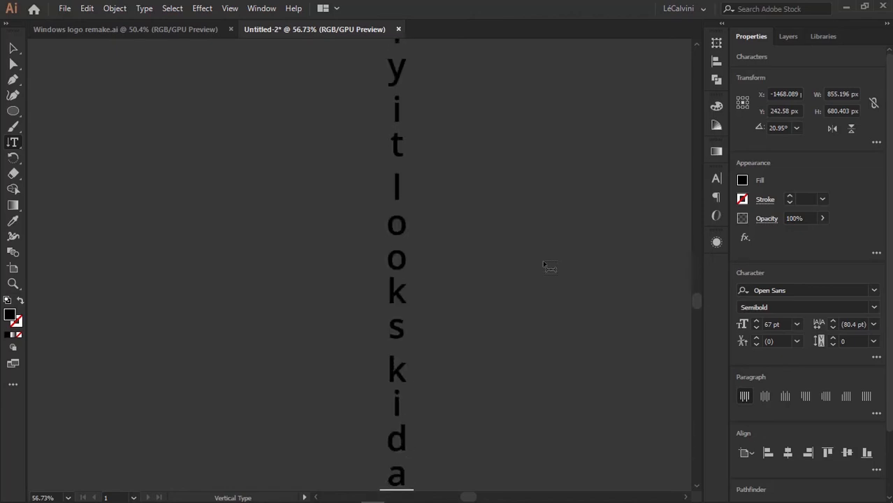
key(BackSpace)
key(BackSpace)
text(bn)
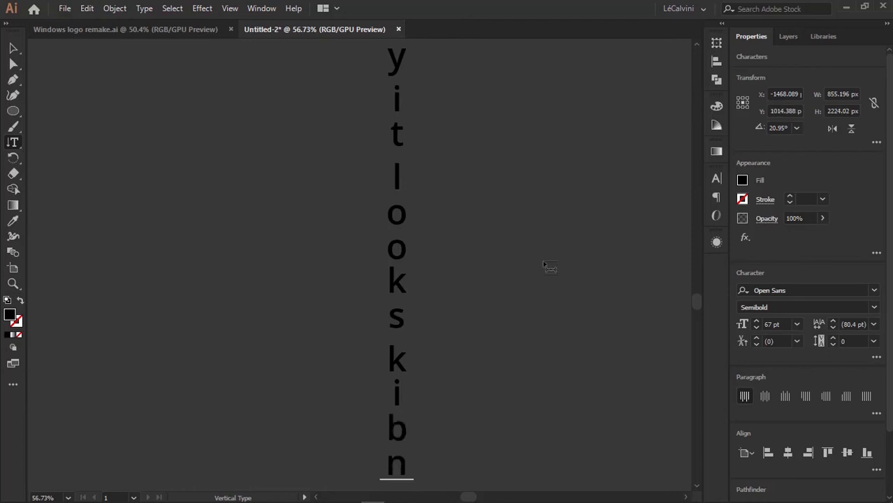
key(BackSpace)
key(BackSpace)
text(nda)
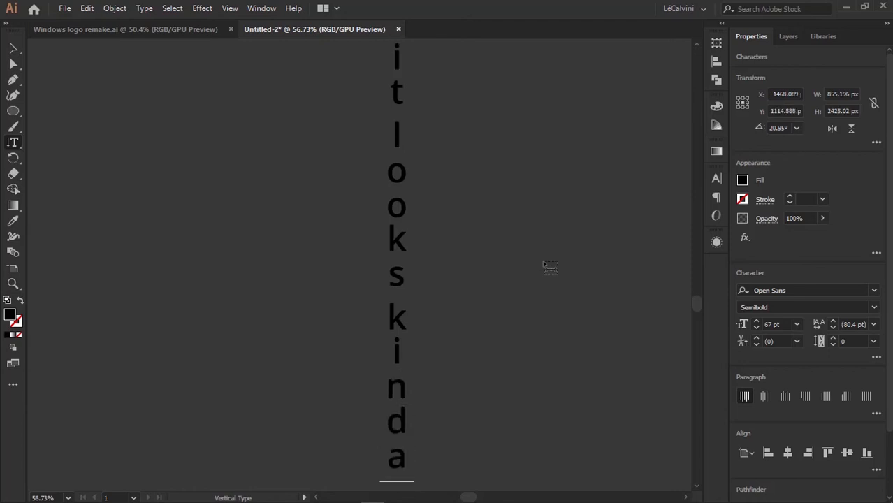
text(oooooeee)
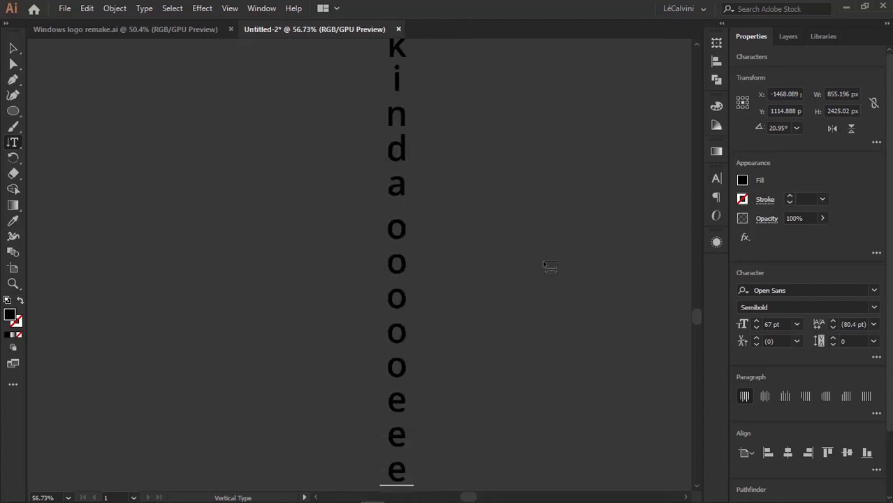
text(www)
key(Escape)
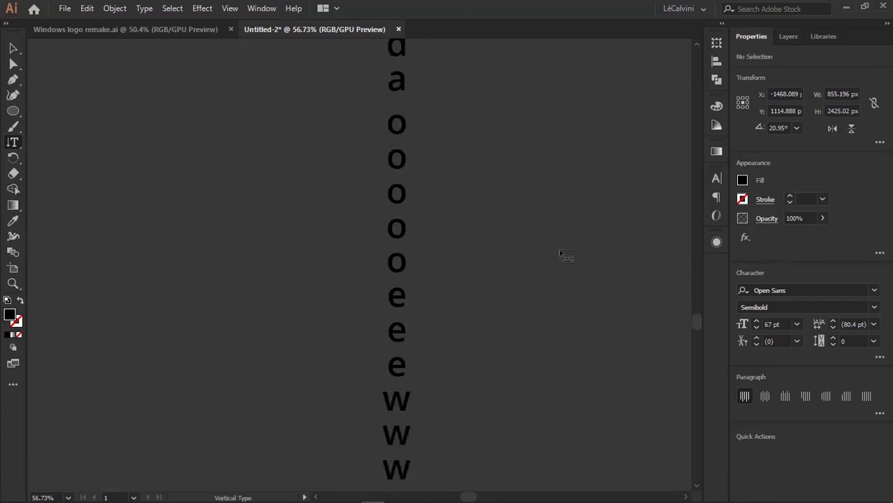
Step: Examine the vertical text column along its full length in relation to the circular badge and the artboard
key(z)
drag(552, 245, 375, 307)
drag(528, 257, 491, 249)
drag(491, 250, 418, 309)
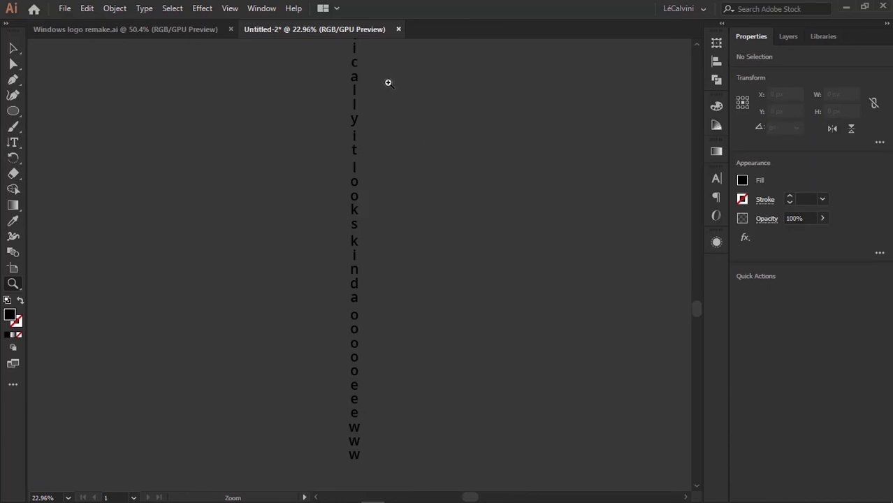
drag(514, 190, 442, 271)
drag(456, 147, 440, 261)
drag(492, 249, 448, 186)
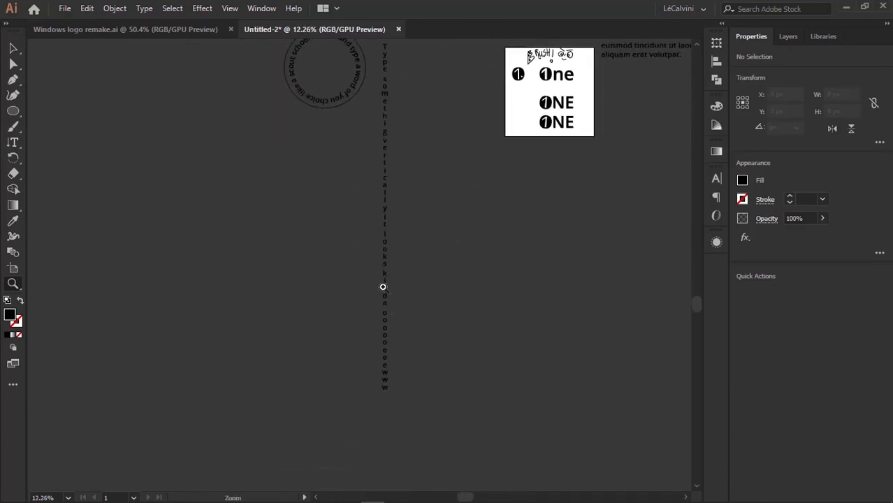
drag(409, 210, 400, 250)
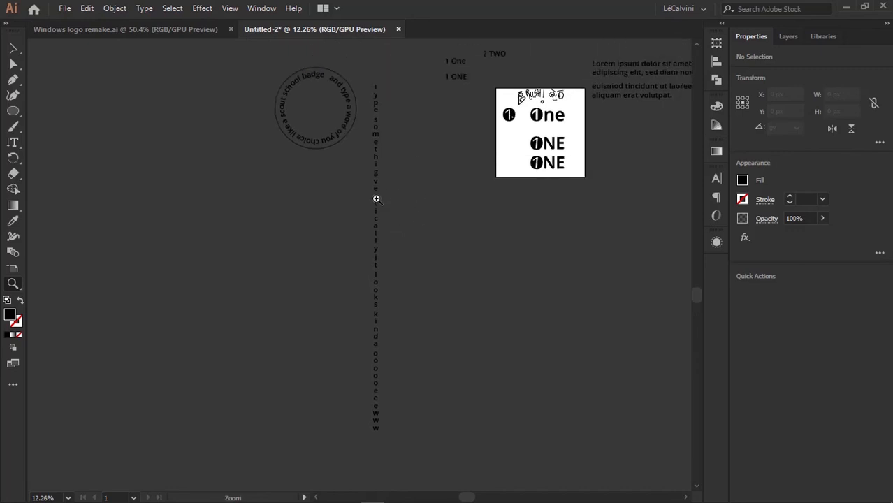
drag(375, 199, 425, 210)
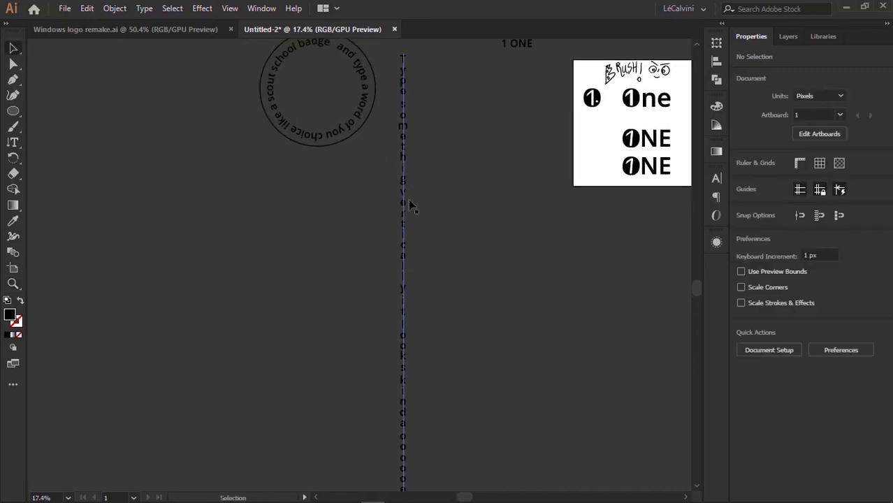
Step: Inspect the circular badge text up close beside the start of the vertical text
drag(464, 182, 428, 210)
drag(498, 194, 482, 188)
drag(494, 188, 368, 160)
drag(424, 148, 548, 180)
drag(515, 124, 454, 179)
drag(161, 116, 318, 155)
drag(128, 130, 261, 158)
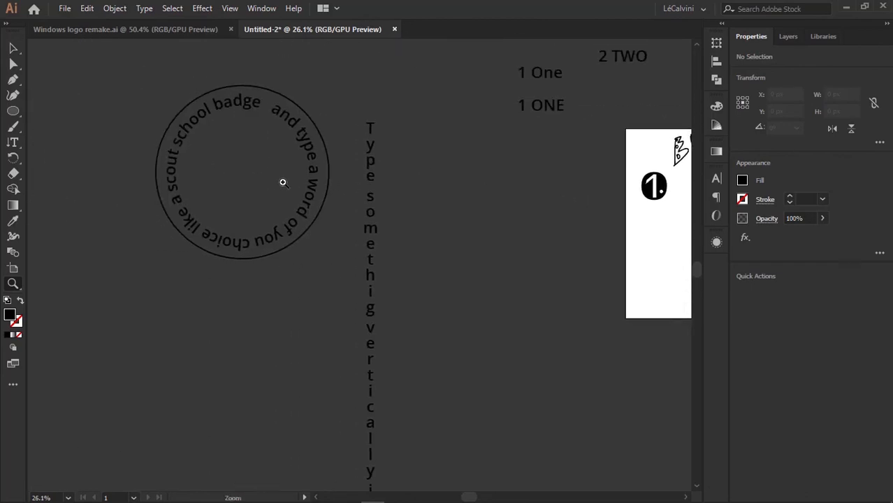
drag(216, 180, 287, 176)
drag(327, 179, 330, 218)
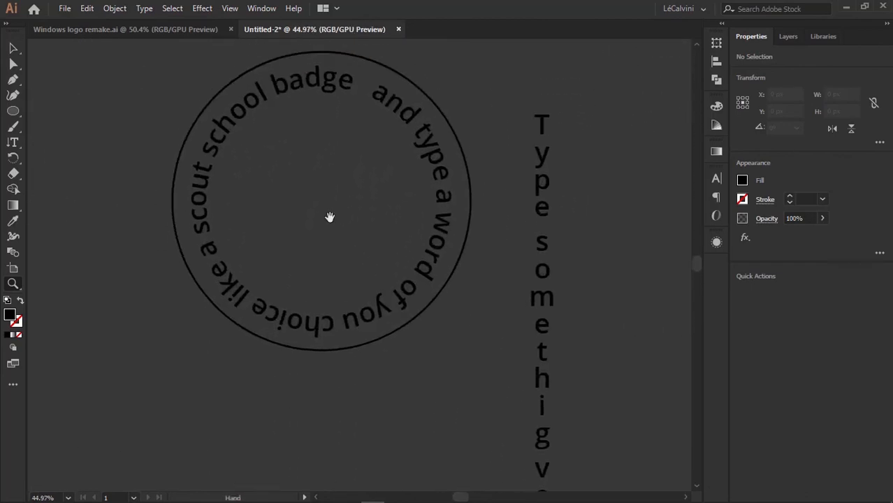